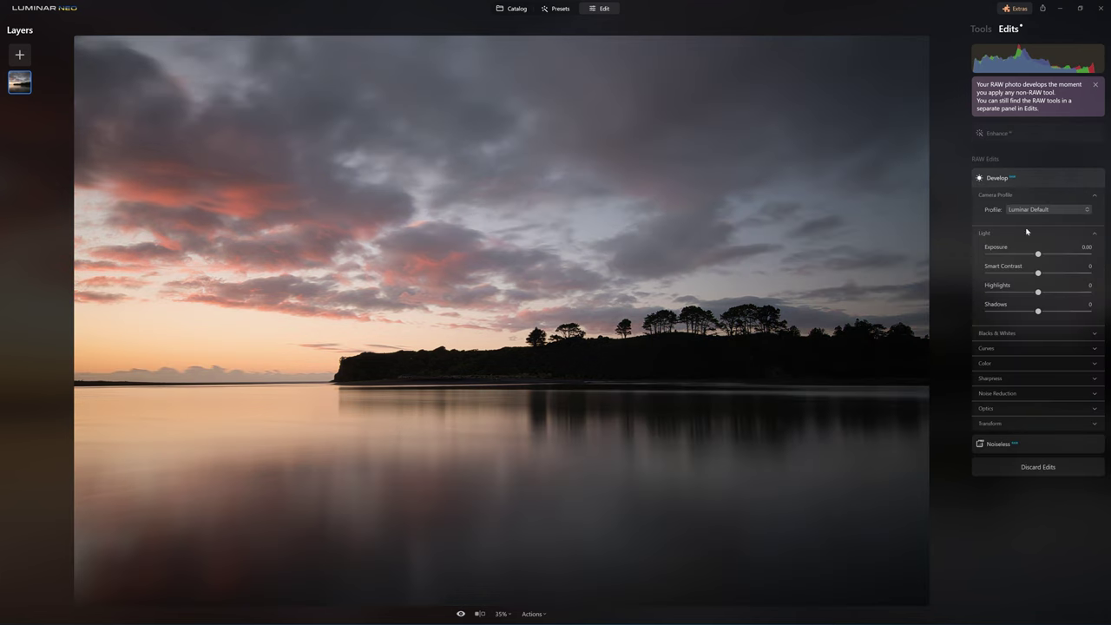
Inspect the Develop and Enhance AI adjustments applied to the sunset photo, including Blacks & Whites, Curves and Accent
click(1022, 333)
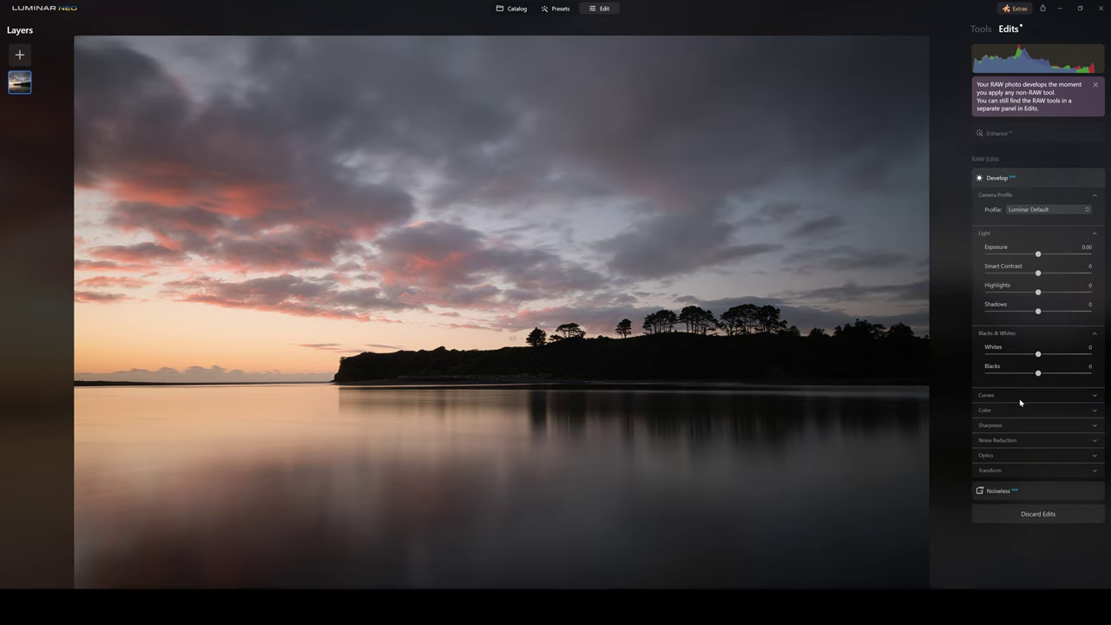
click(1023, 396)
click(1016, 178)
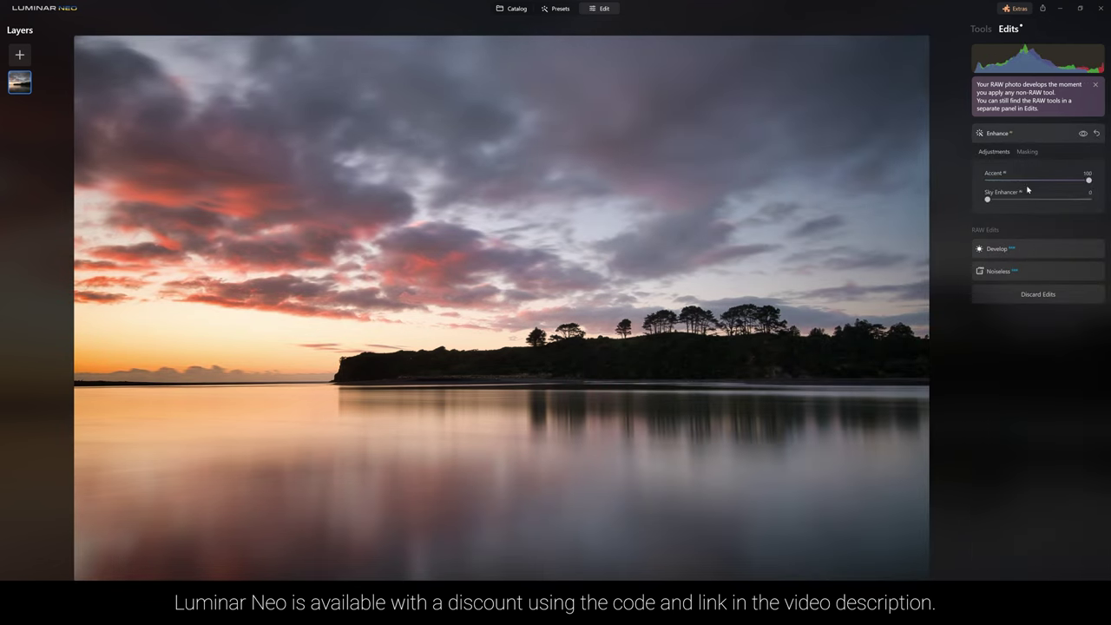
mouse_move(1087, 179)
mouse_down()
mouse_move(987, 180)
mouse_move(1086, 180)
mouse_up()
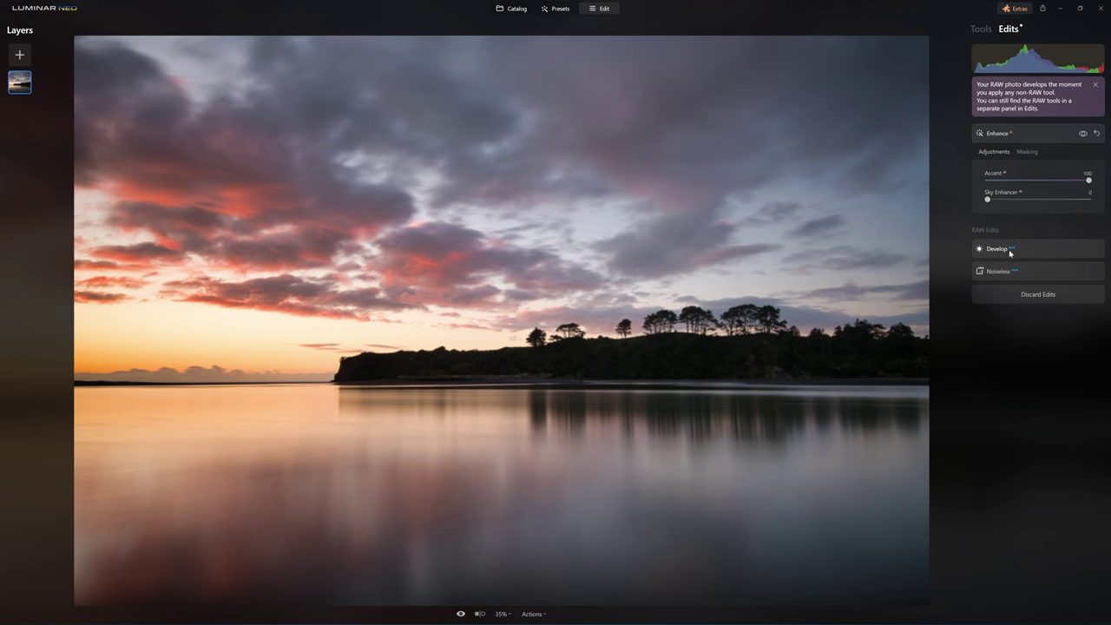
click(1014, 136)
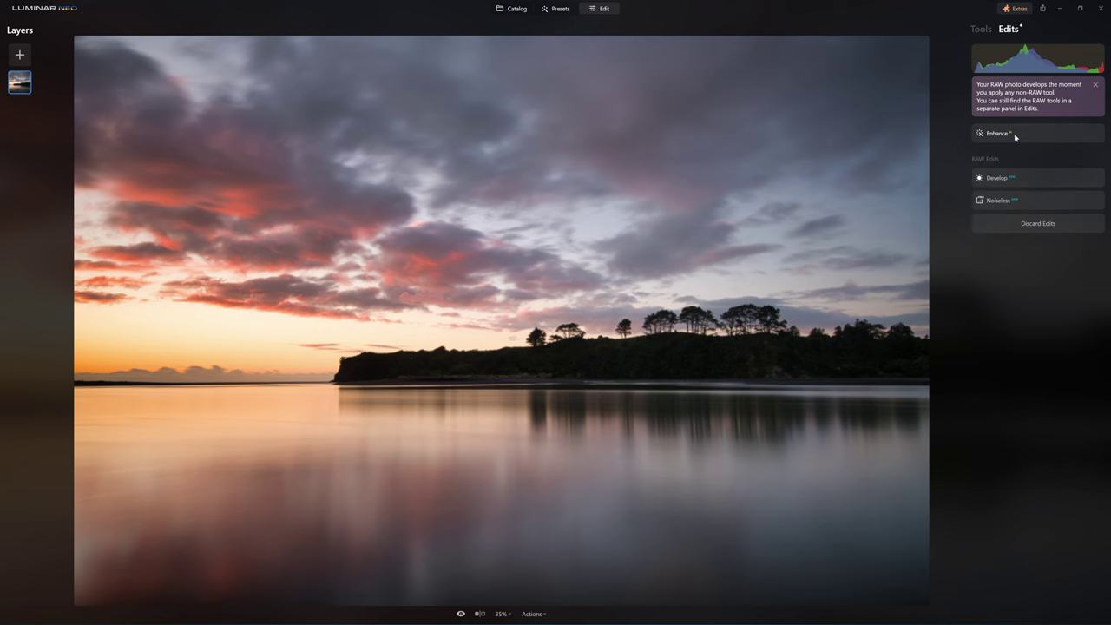
click(986, 30)
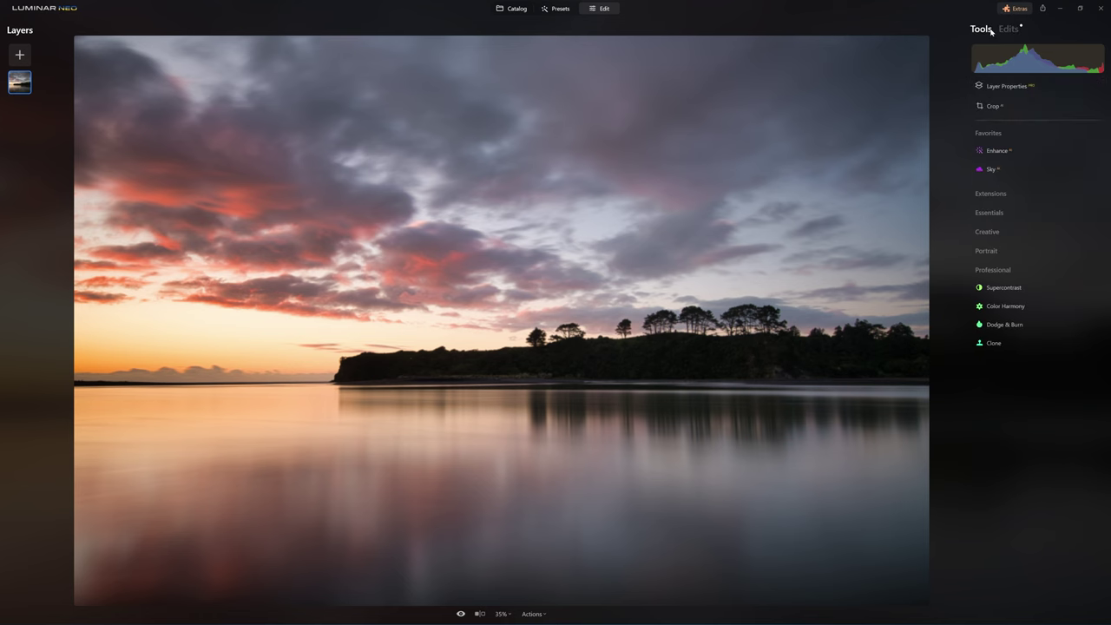
Copy the adjustments from the edited red sunset photo in the catalog
click(512, 11)
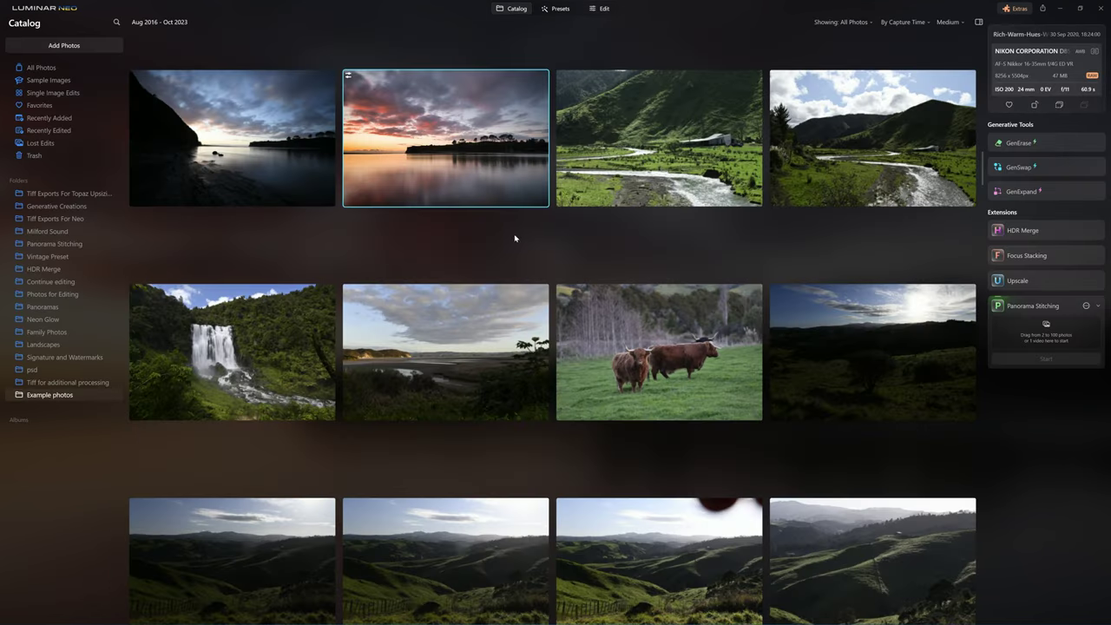
right_click(450, 126)
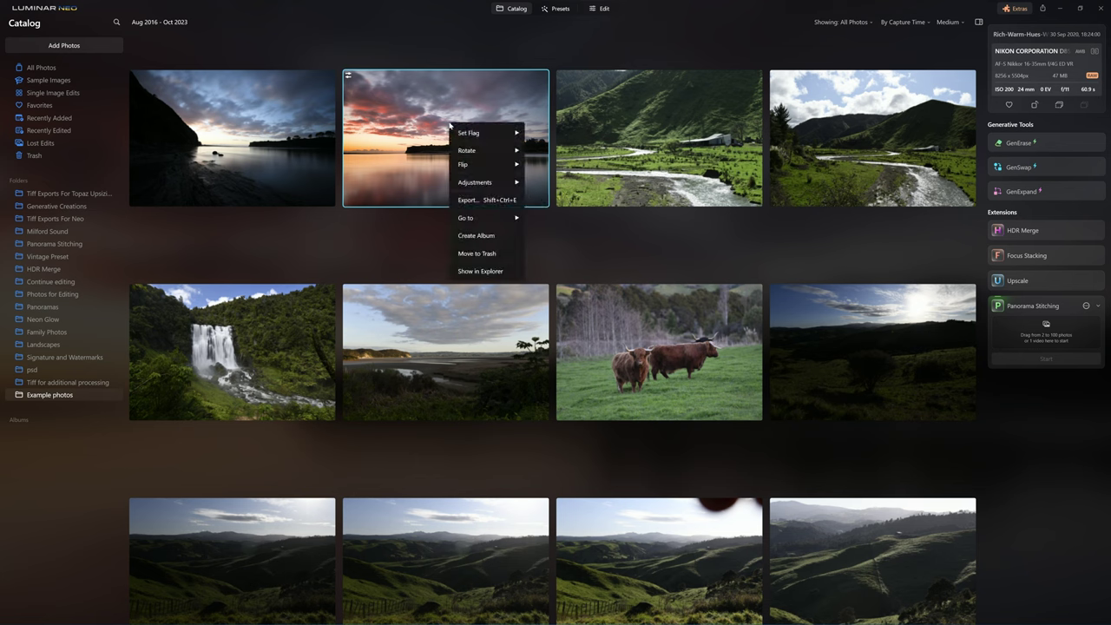
mouse_move(483, 187)
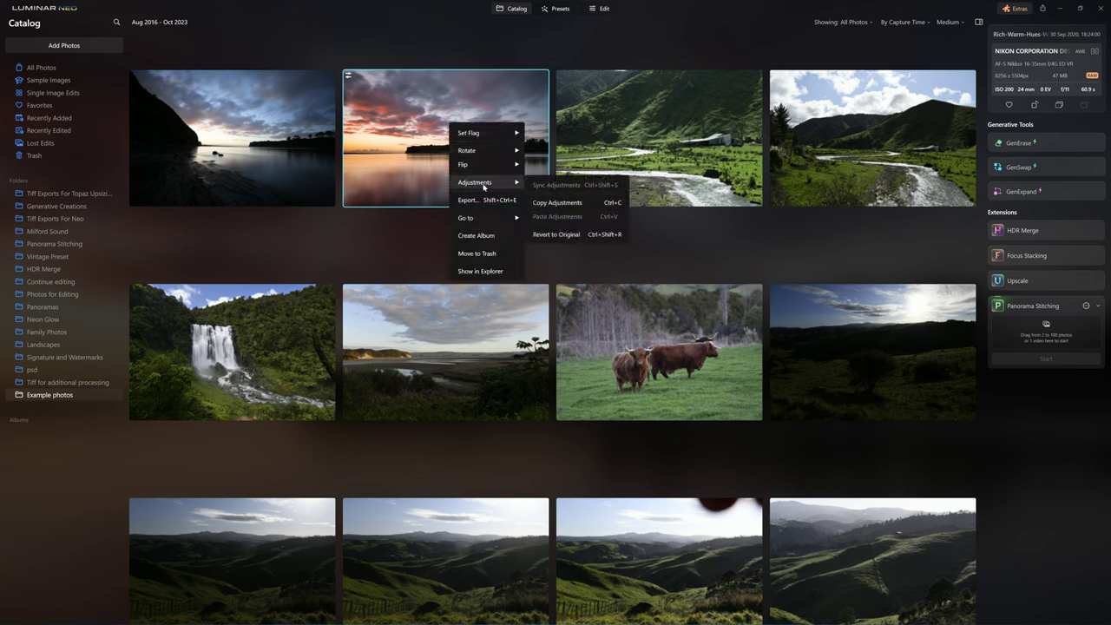
click(557, 202)
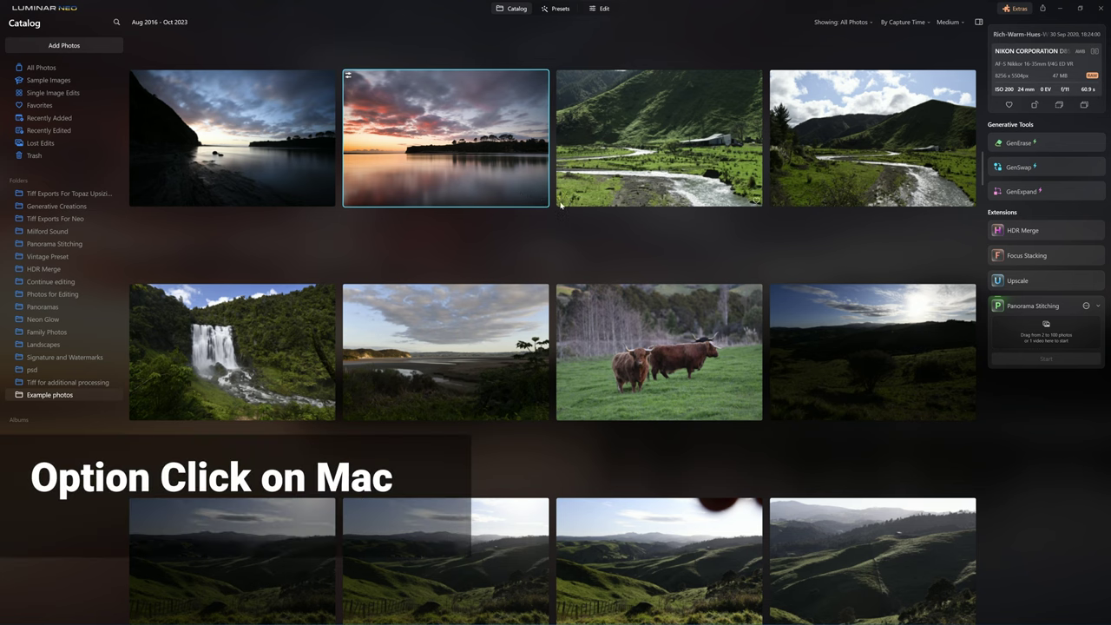
Paste the copied adjustments onto the coastal mudflat photo below the sunset photo
click(488, 305)
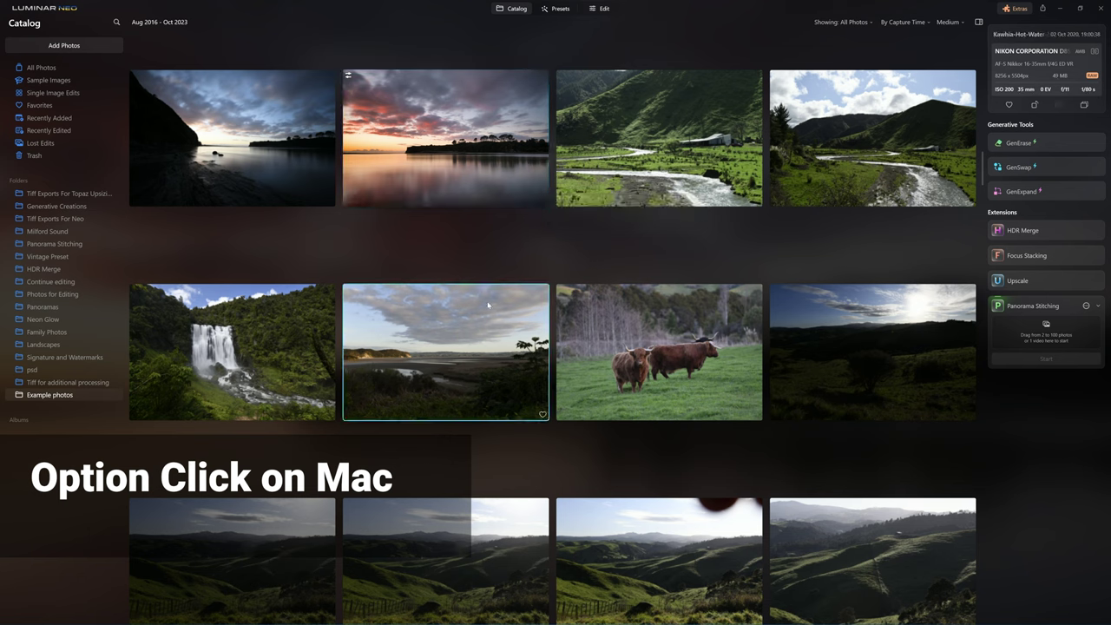
right_click(434, 341)
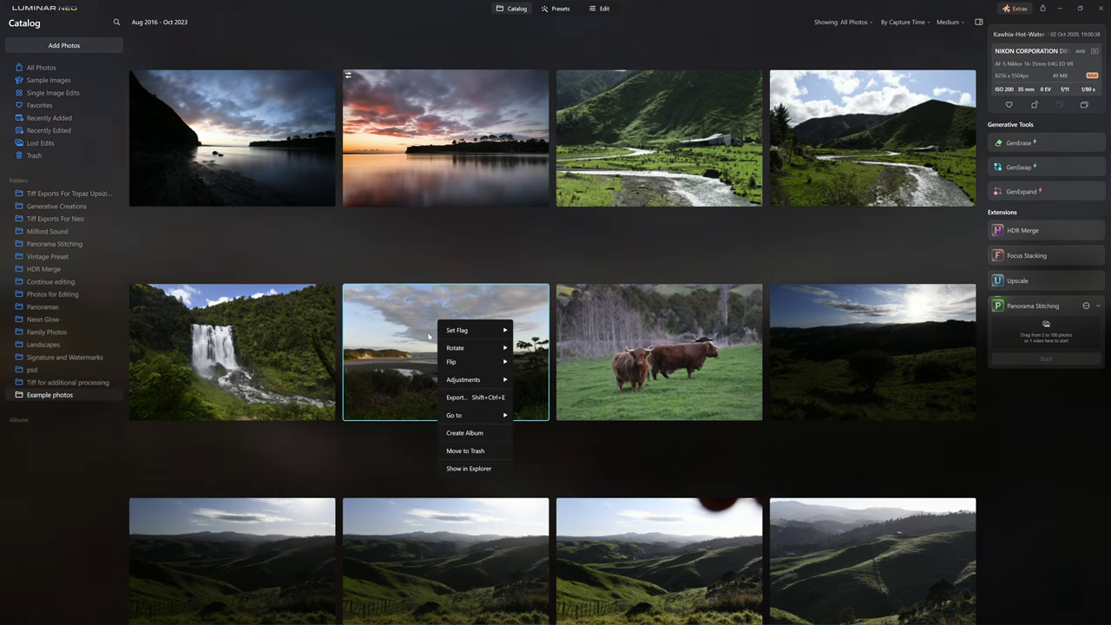
mouse_move(475, 380)
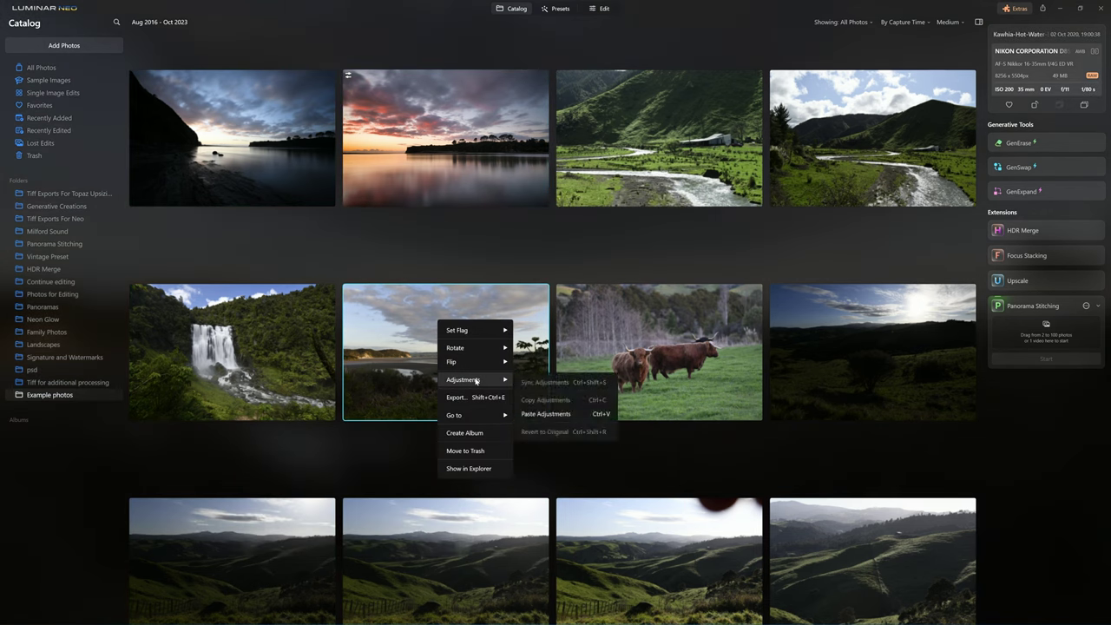
click(577, 415)
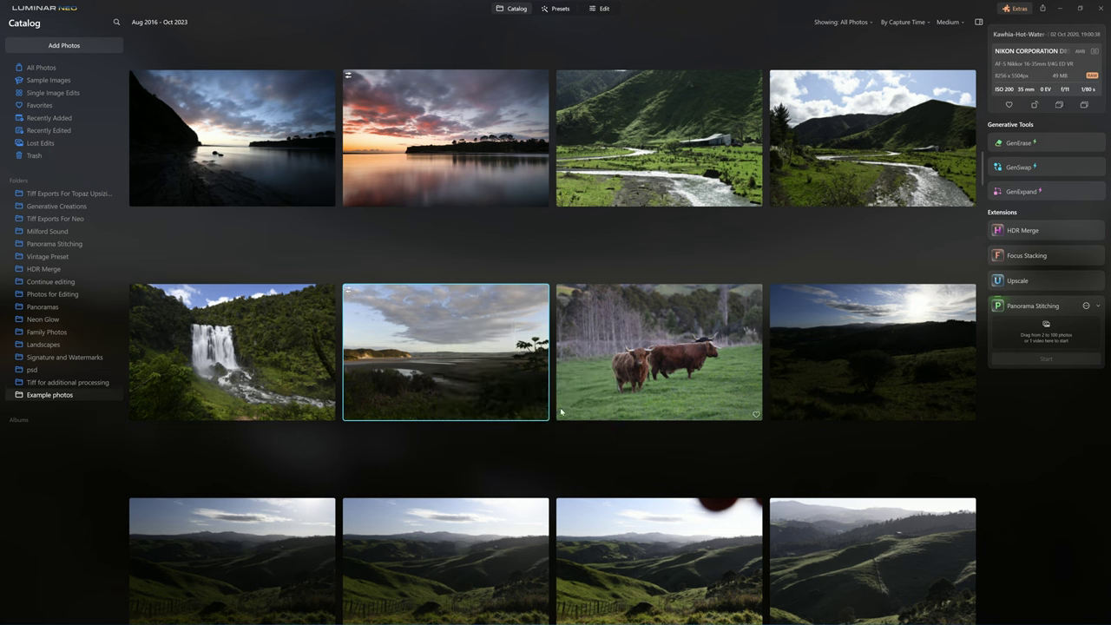
View the coastal mudflat photo enlarged and compare its original and adjusted versions
double_click(495, 376)
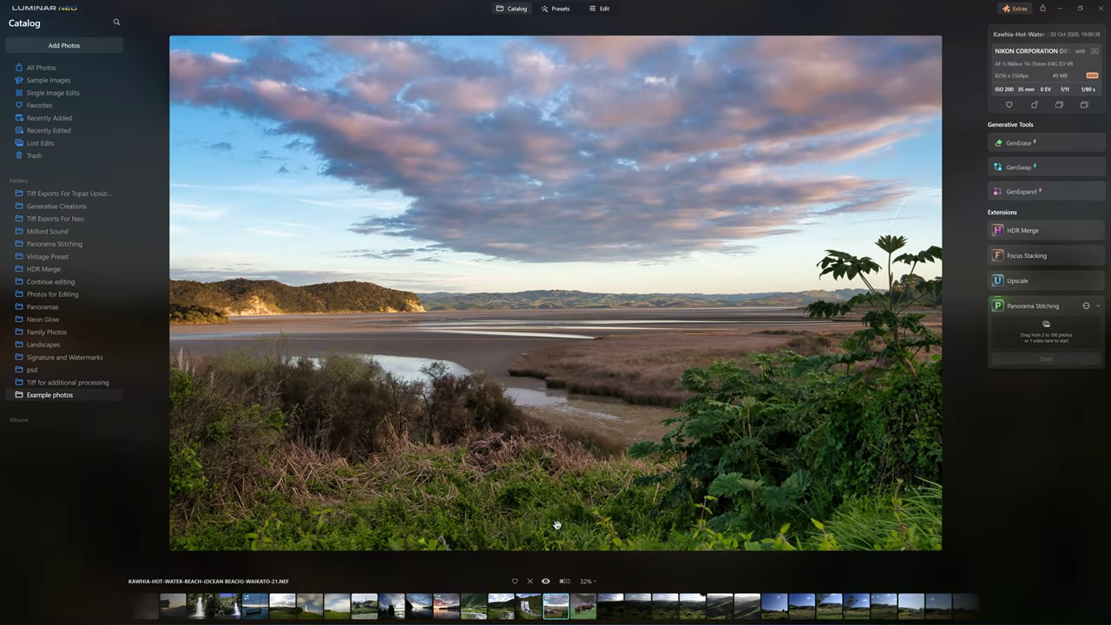
click(545, 584)
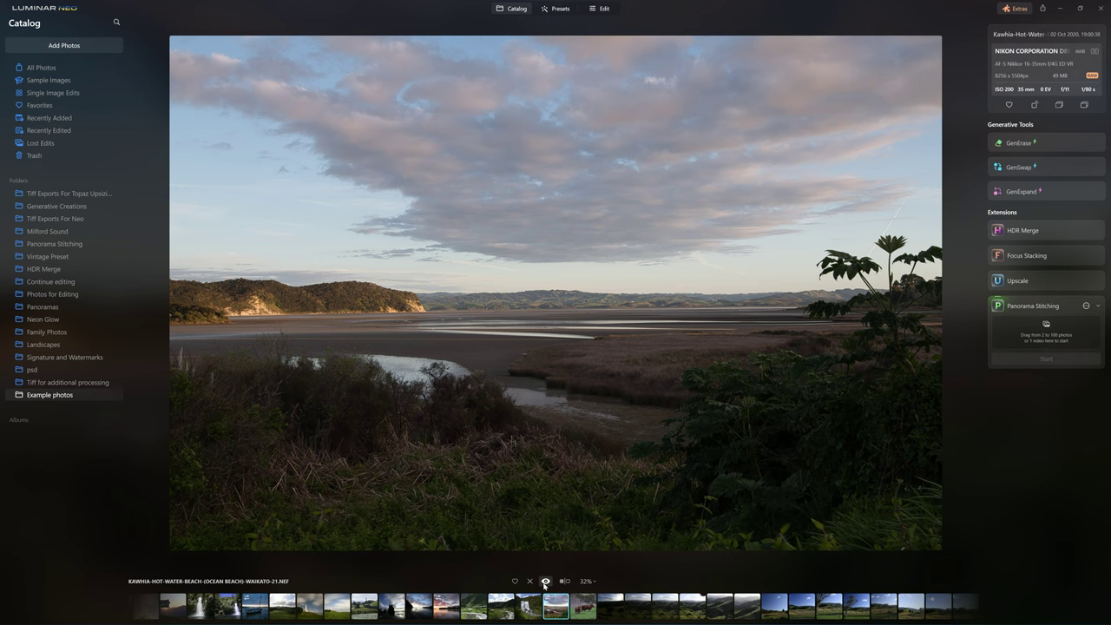
click(544, 584)
click(544, 584)
click(545, 584)
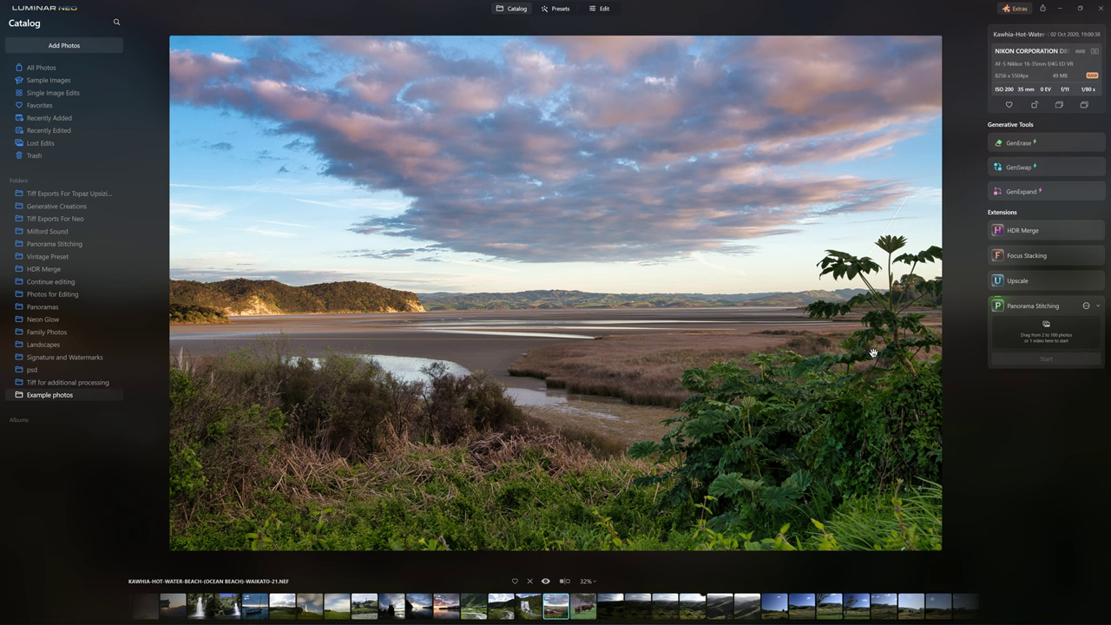
key(backslash)
key(backslash)
key(backslash)
key(backslash)
In the mudflat photo's Enhance AI edits, try Sky Enhancer at 60 and Accent at 44, restoring them to 0 and 100
click(605, 8)
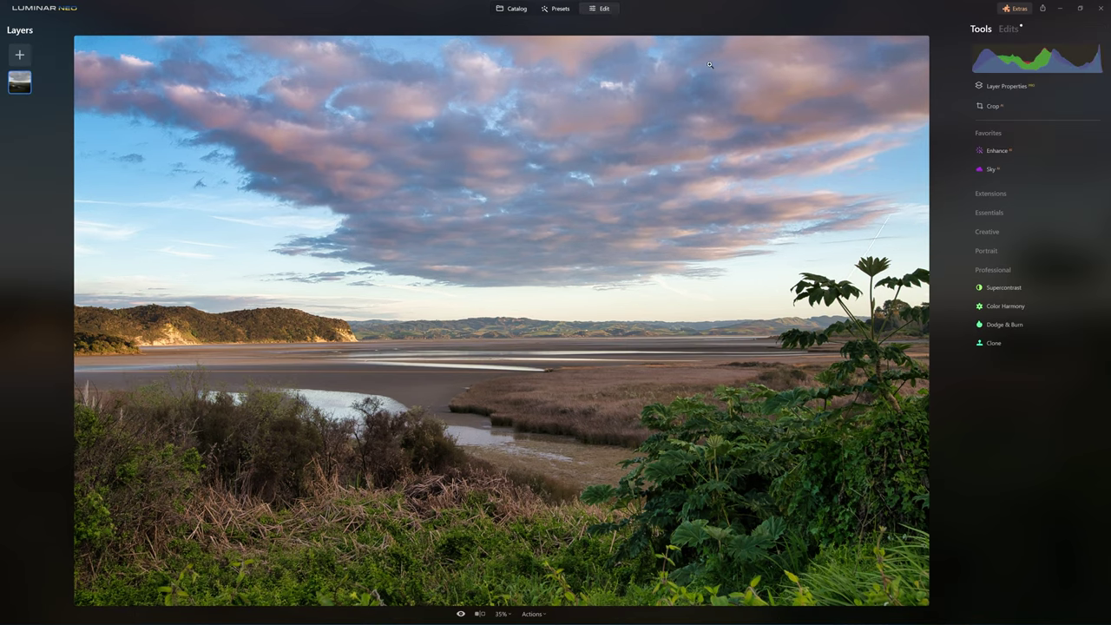
click(1011, 29)
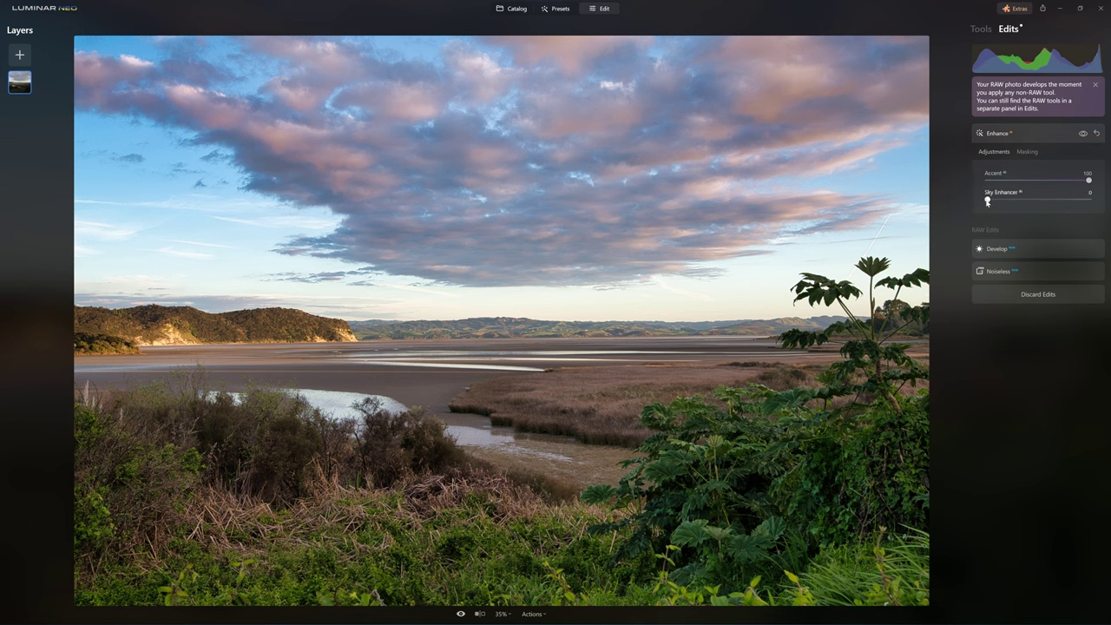
drag(987, 200, 1049, 200)
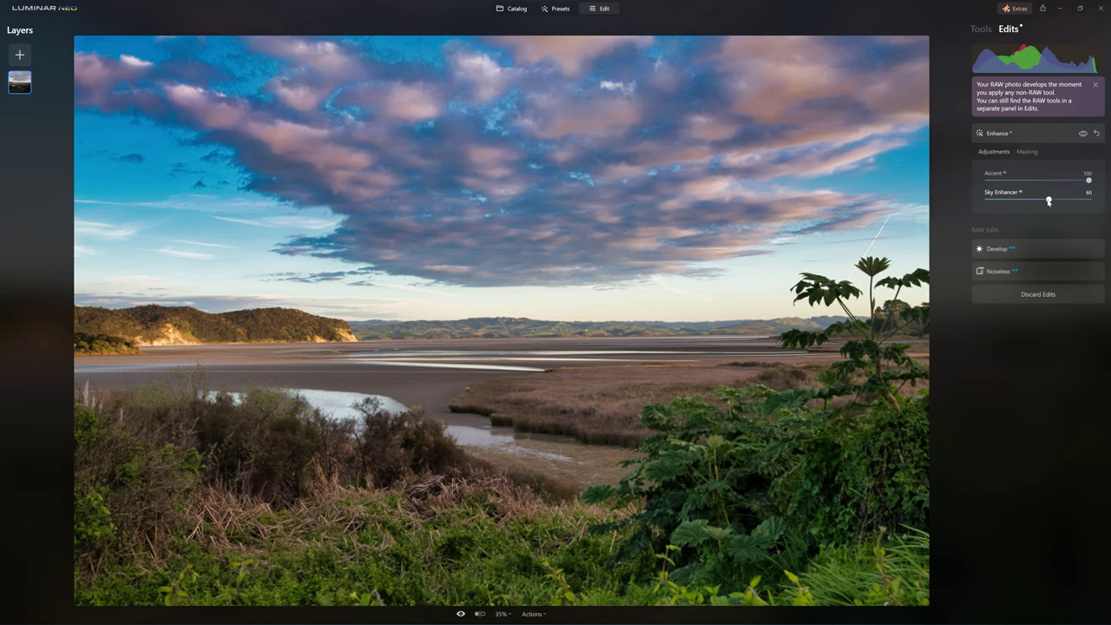
double_click(1048, 201)
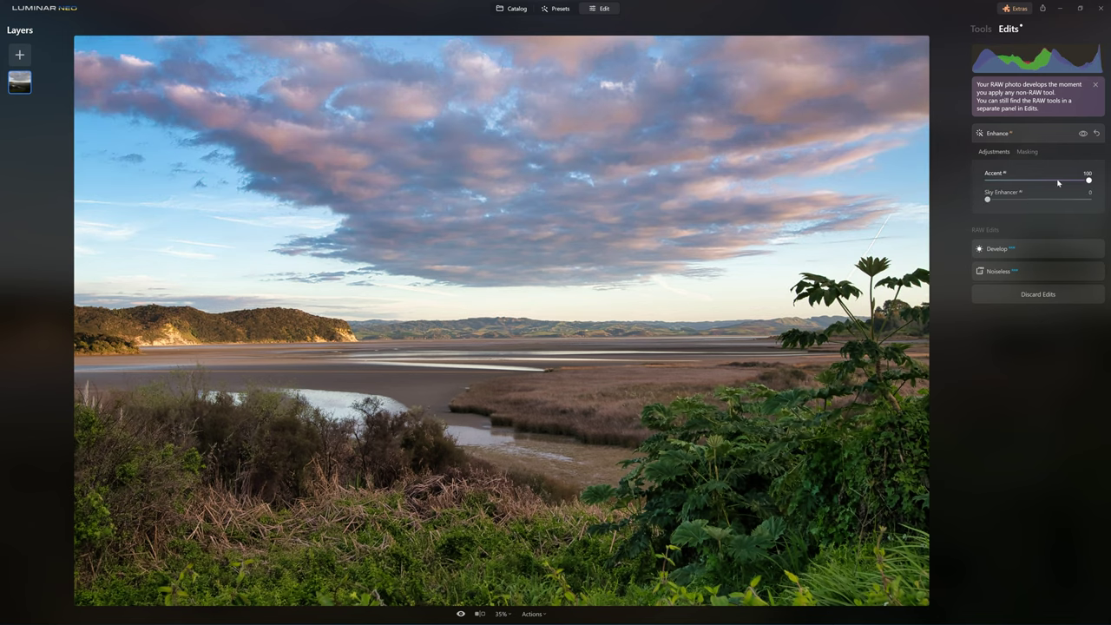
drag(1087, 180, 977, 213)
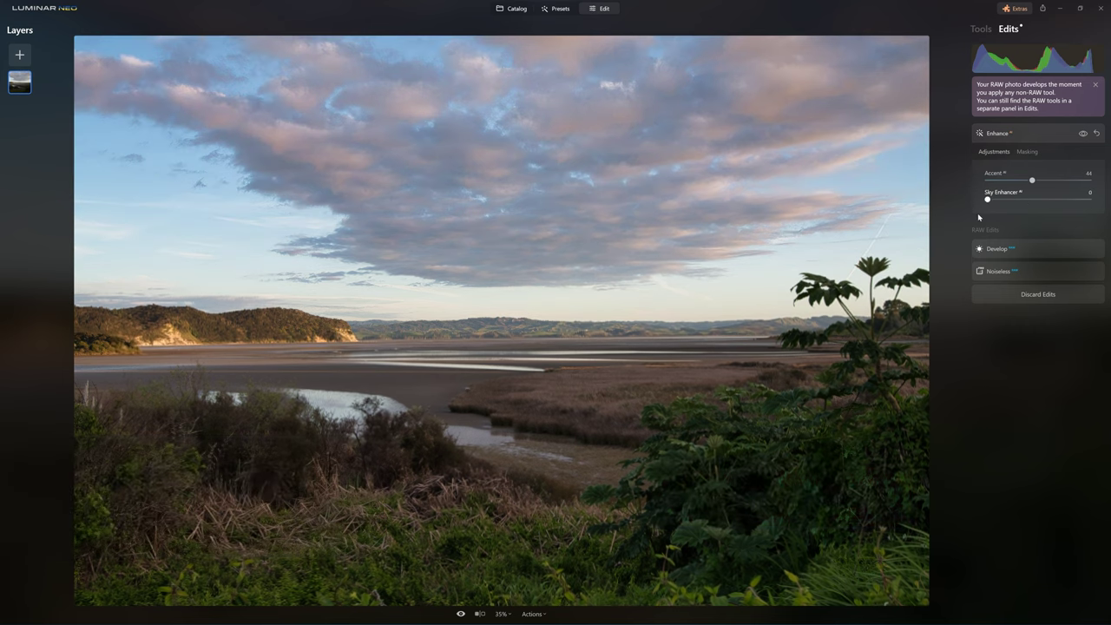
drag(1029, 179, 1088, 180)
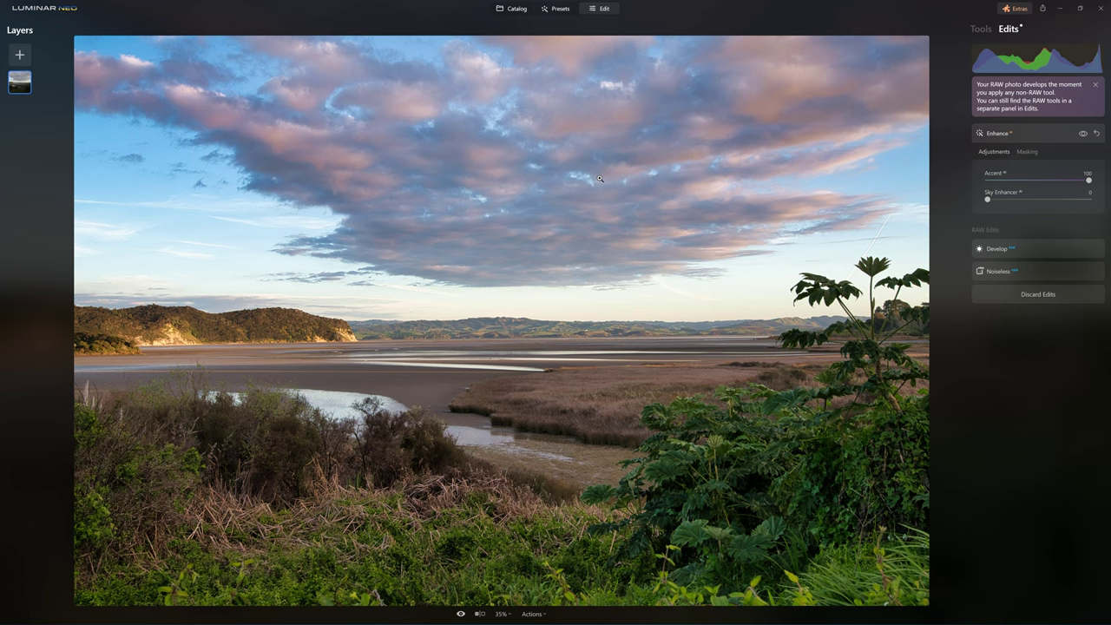
Select the two green river valley photos, the waterfall, the highland cattle and the dark backlit hills together in the catalog
click(513, 8)
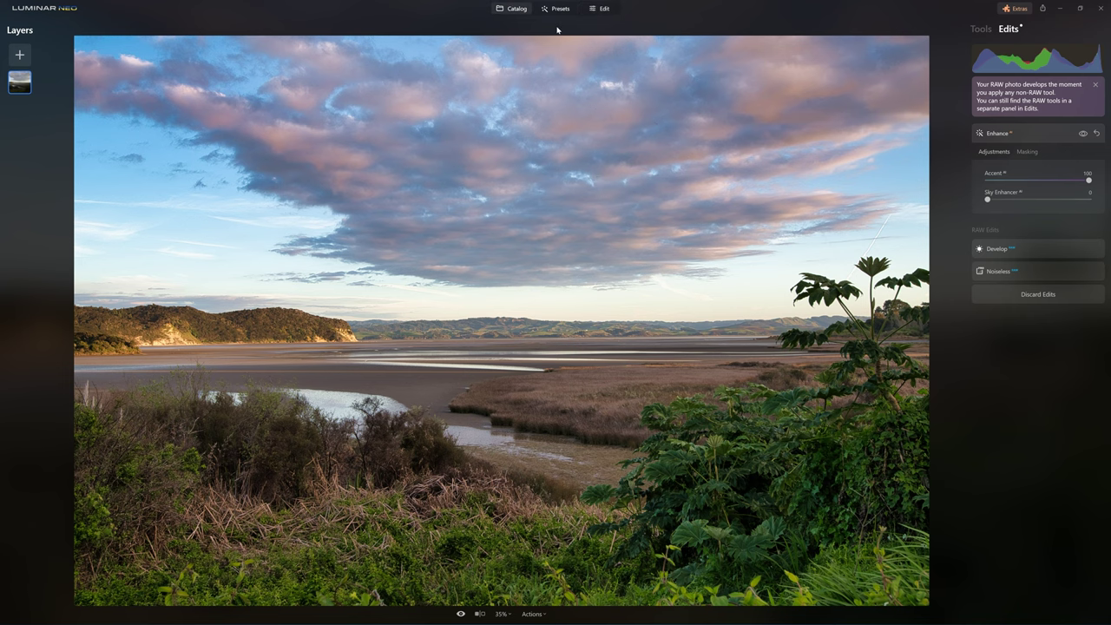
click(690, 137)
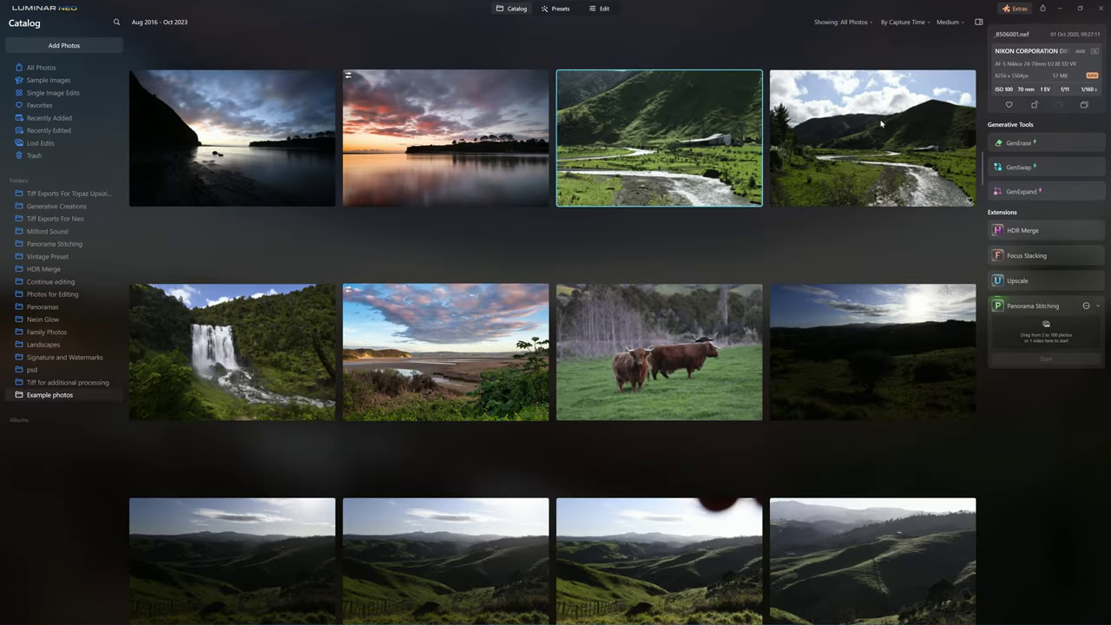
ctrl+click(882, 123)
ctrl+click(198, 382)
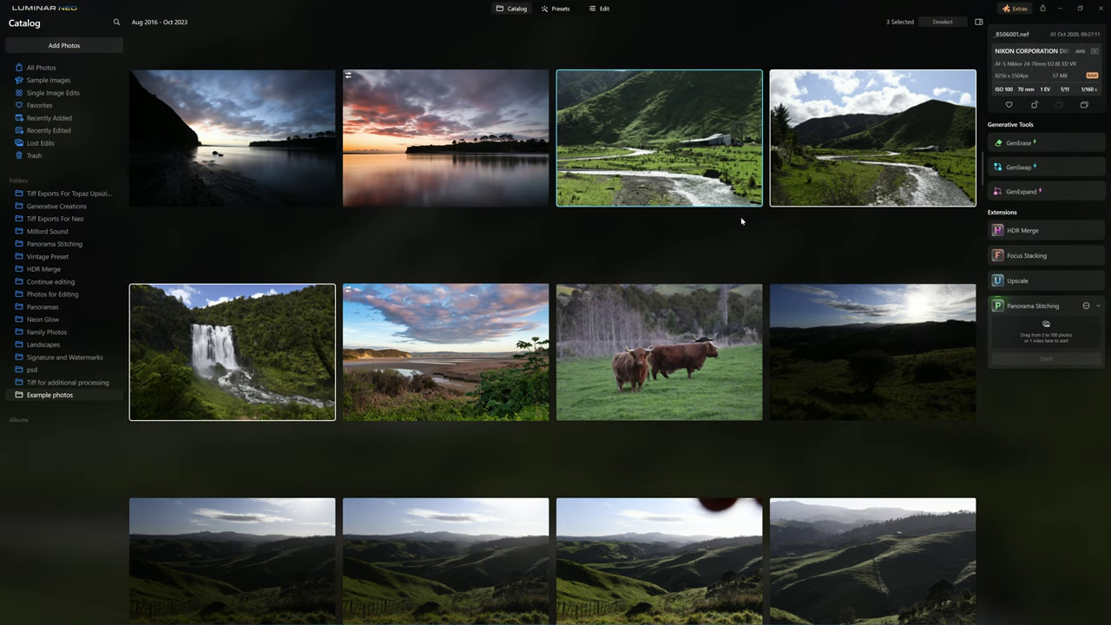
ctrl+click(710, 324)
ctrl+click(840, 305)
Extend the catalog selection as a continuous range through the hill photos to the bare tree and fenced paddock photo
scroll(792, 317, down, 1)
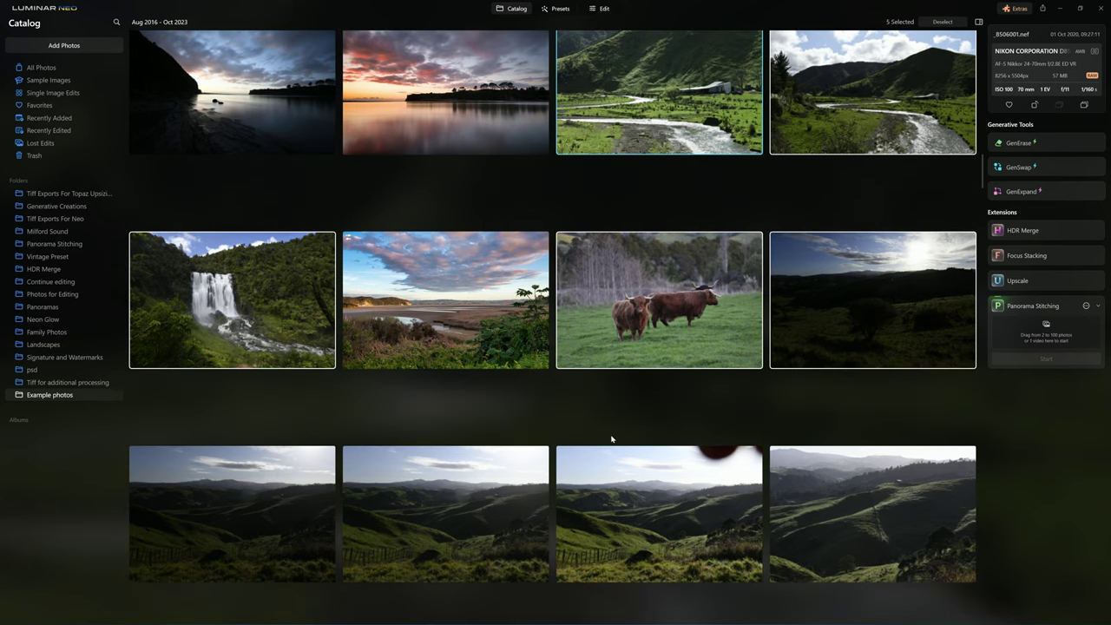
shift+click(835, 474)
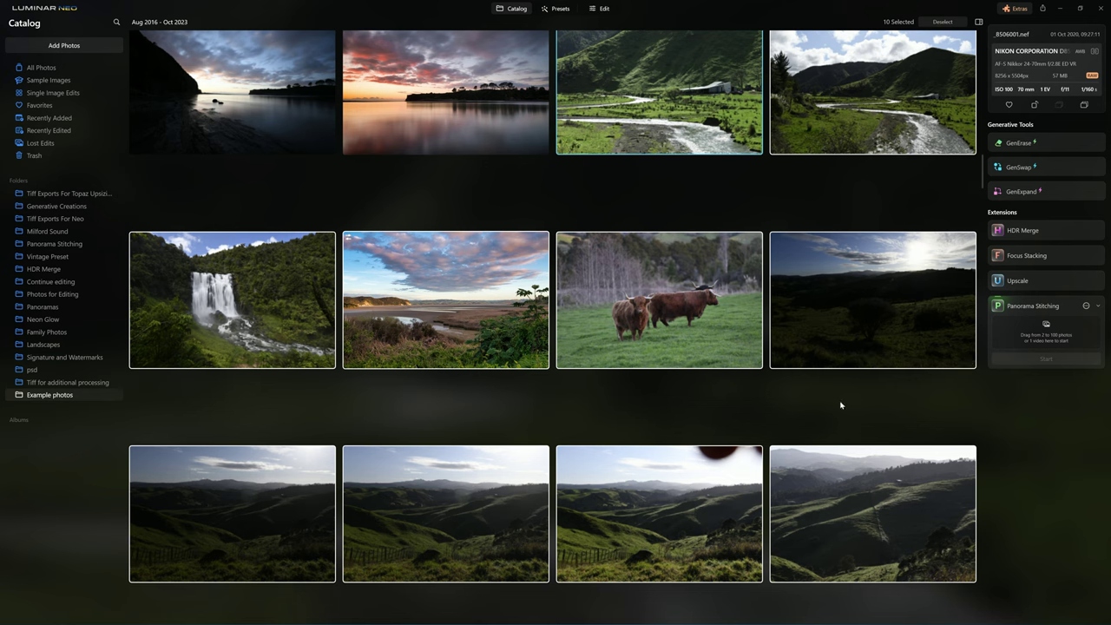
scroll(809, 521, down, 2)
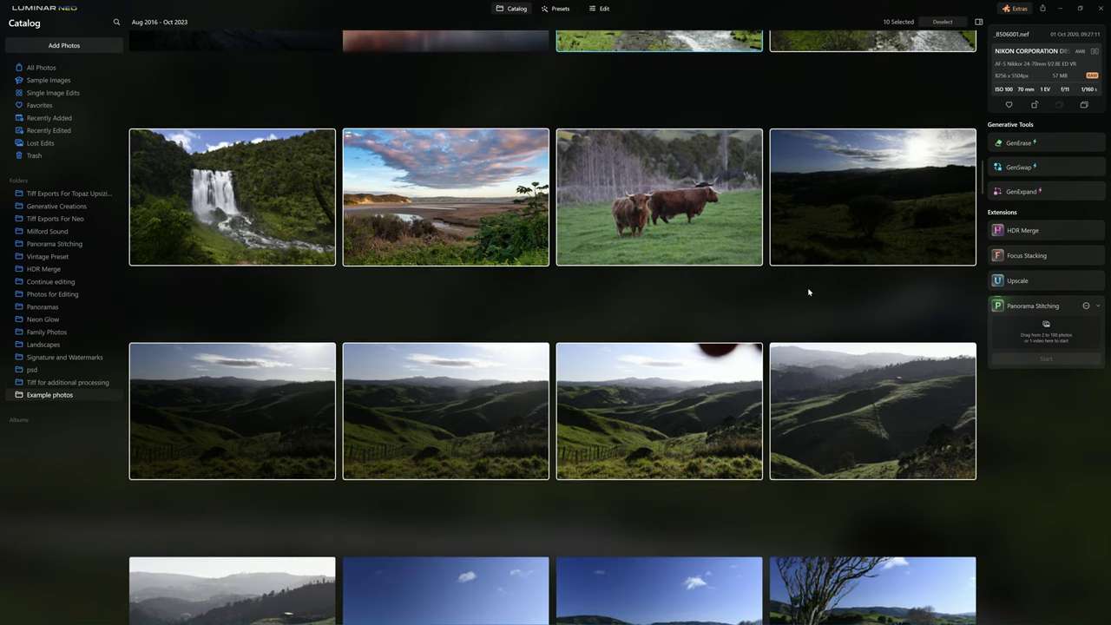
scroll(487, 469, down, 2)
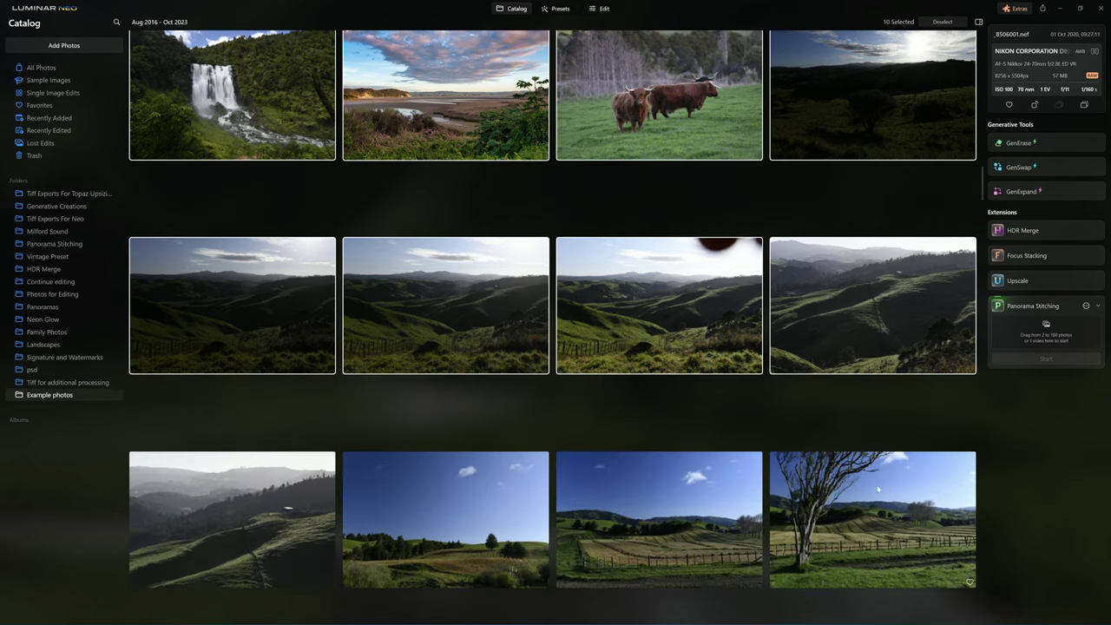
shift+click(855, 519)
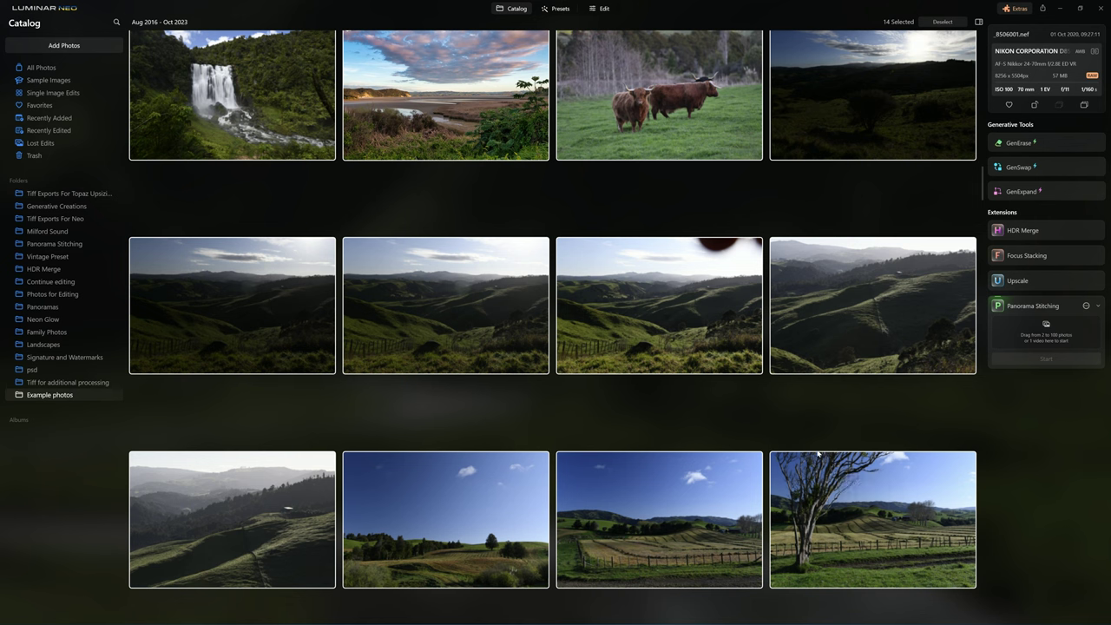
Paste the copied adjustments onto all the selected photos at once
scroll(834, 455, up, 3)
scroll(673, 289, down, 3)
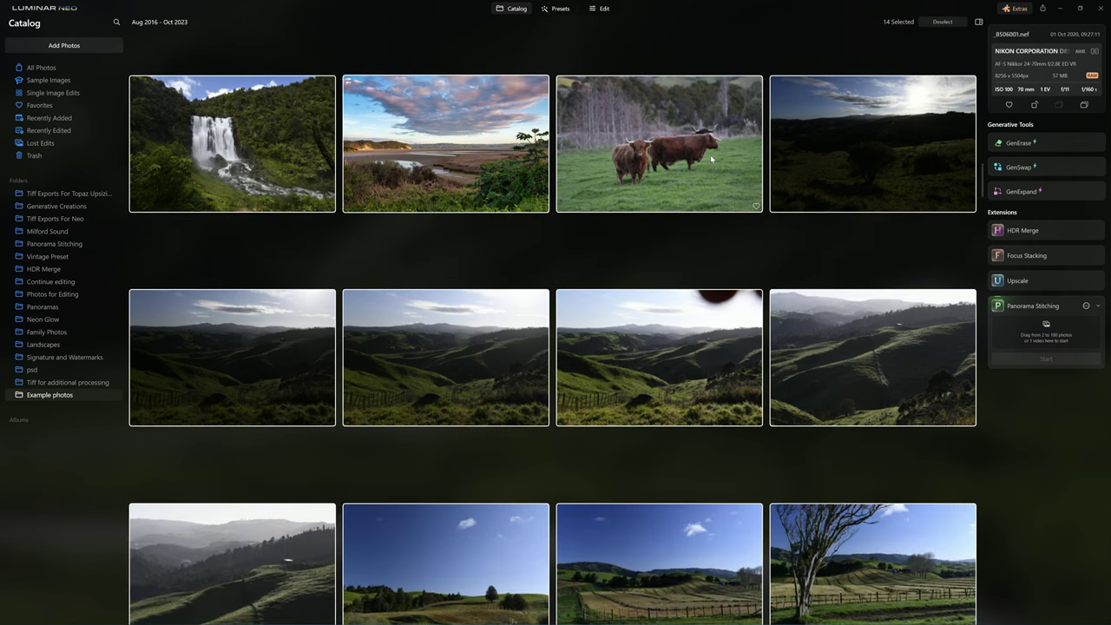
right_click(756, 206)
mouse_move(760, 223)
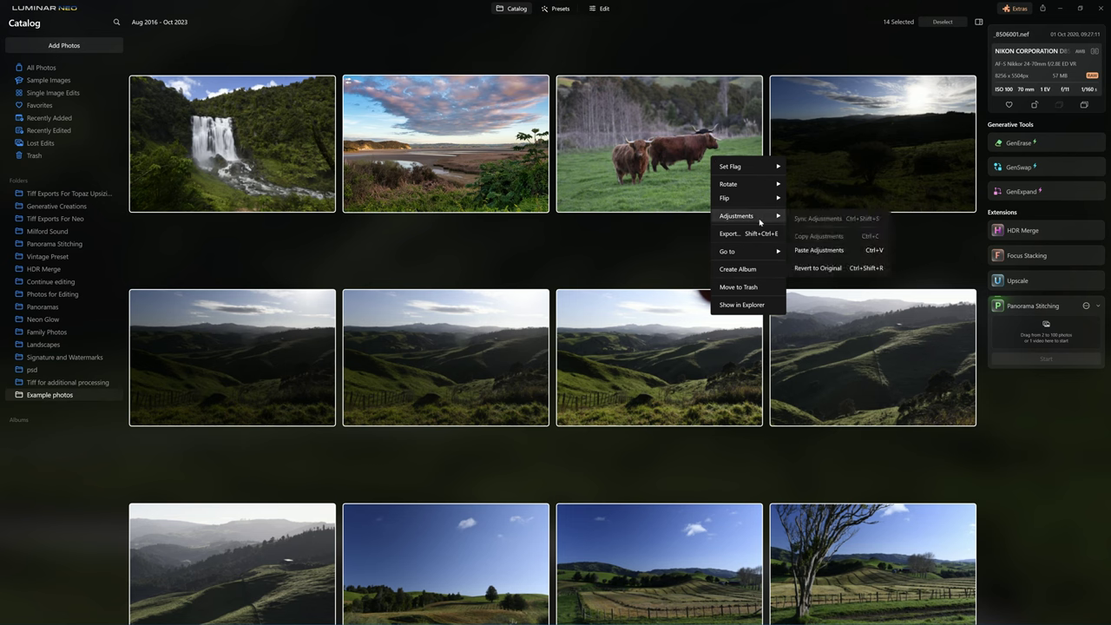
click(834, 249)
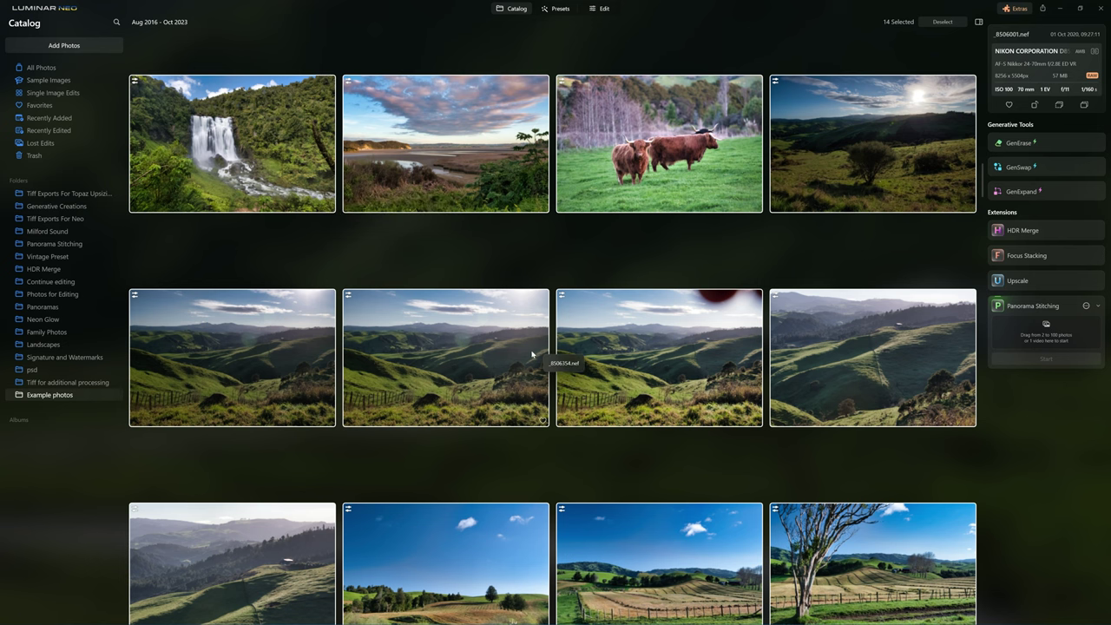
Open the waterfall photo from the batch for editing
double_click(267, 191)
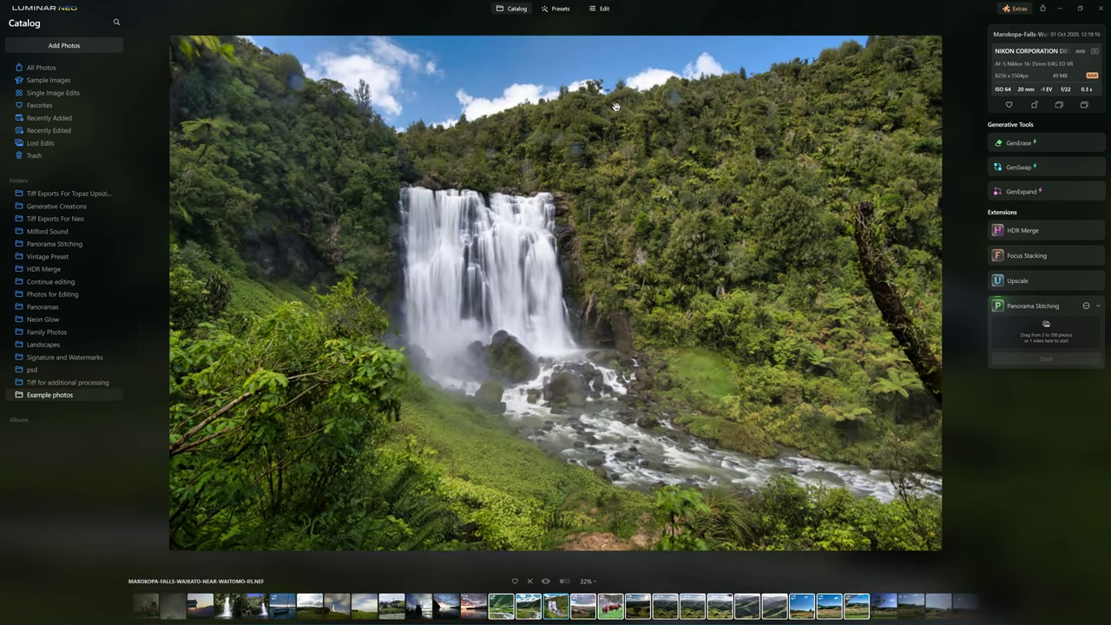
click(601, 10)
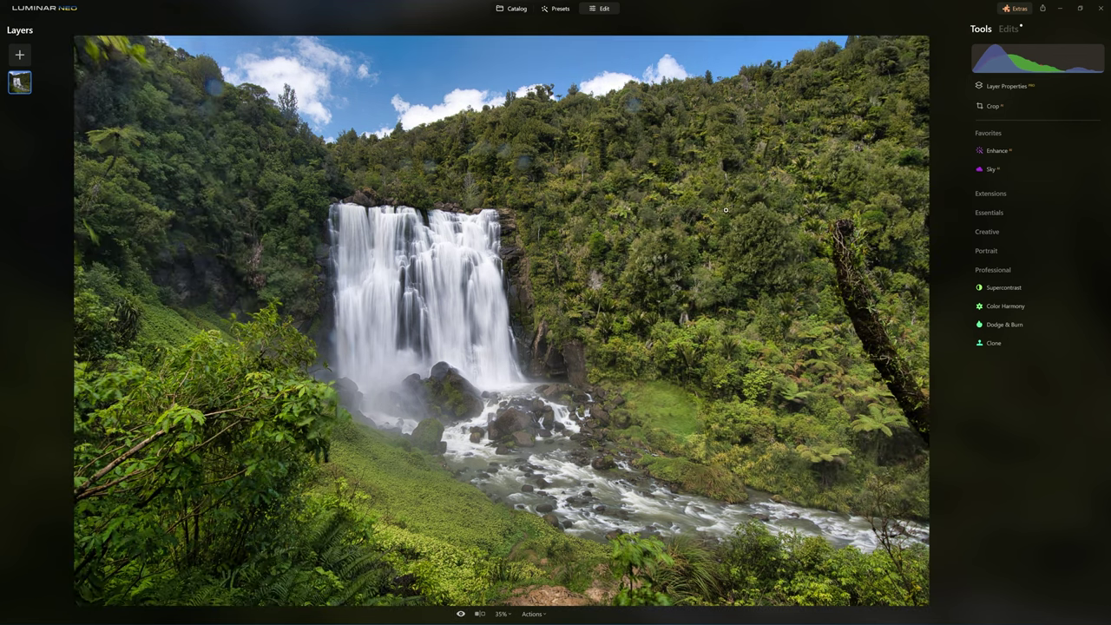
Compare the waterfall photo before and after the pasted adjustments
key(backslash)
key(backslash)
key(backslash)
key(backslash)
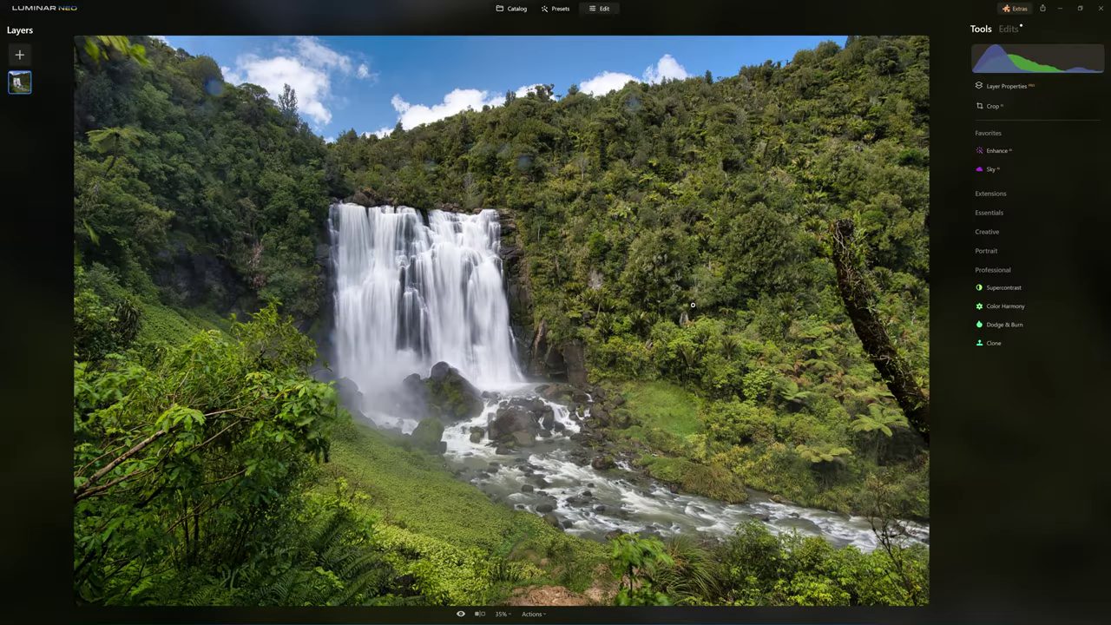
key(backslash)
key(backslash)
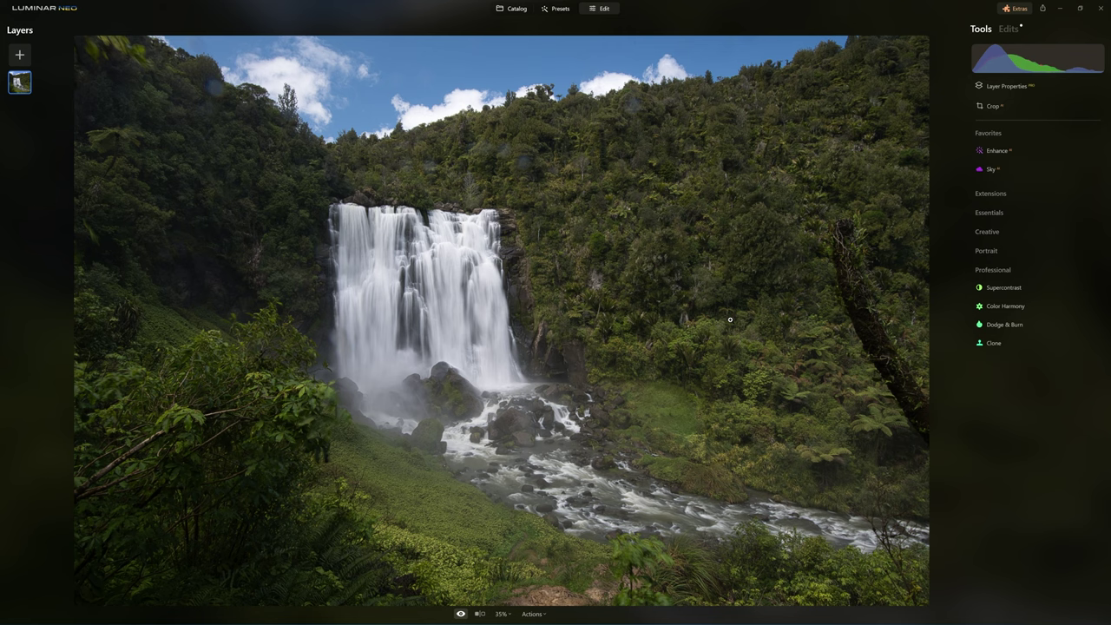
key(backslash)
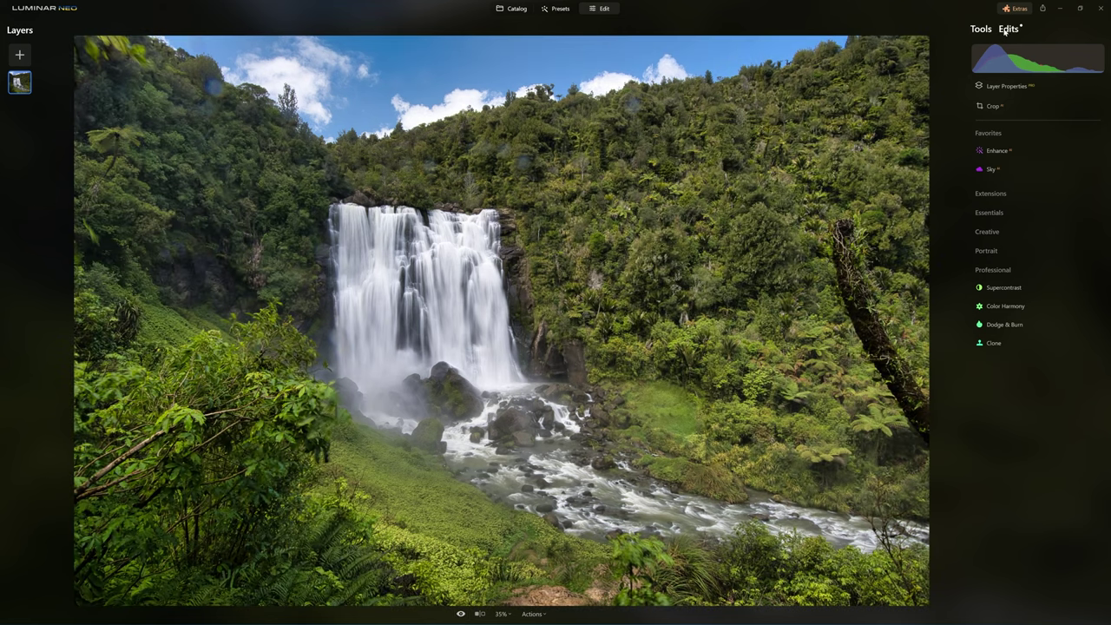
Review the pasted Enhance AI adjustment in the waterfall photo's edit history and toggle its effect off and on
click(1009, 33)
click(998, 133)
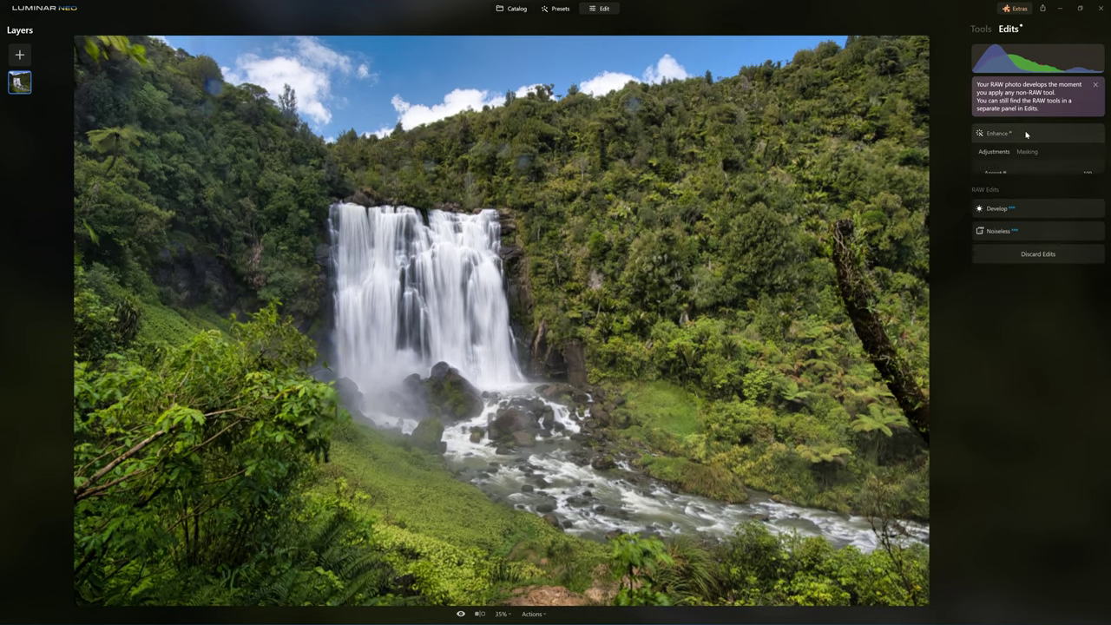
click(1002, 135)
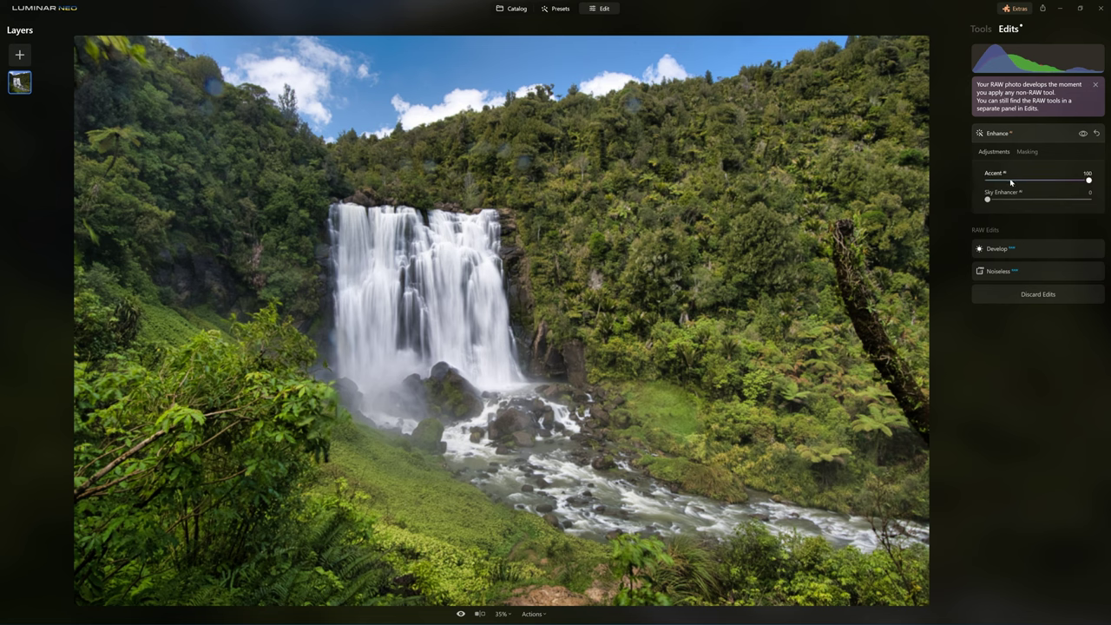
click(1083, 135)
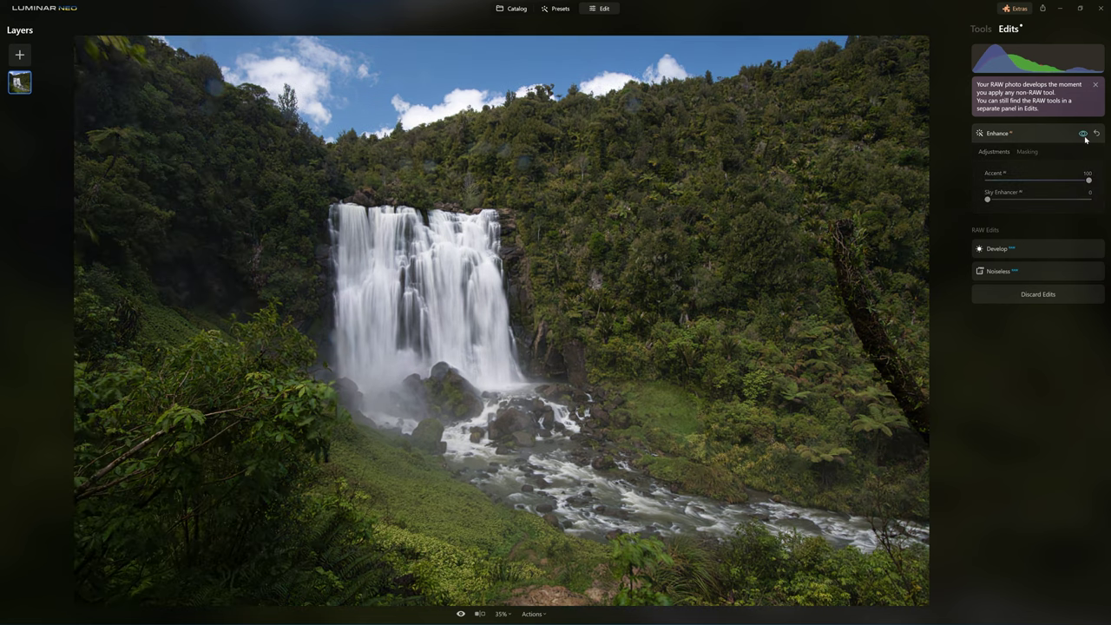
click(1083, 135)
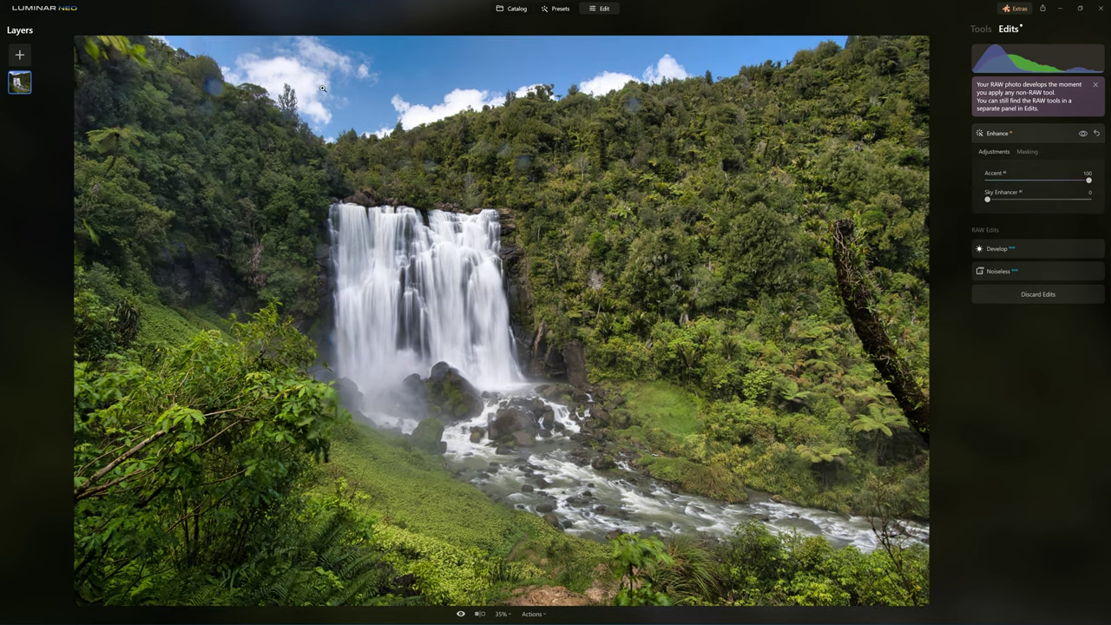
click(1007, 136)
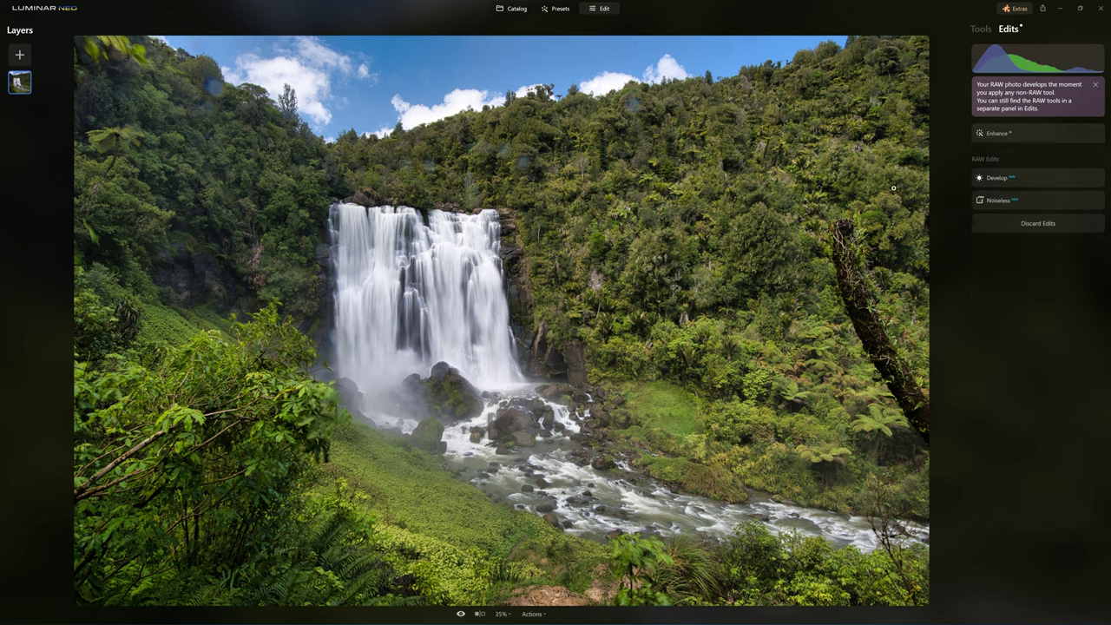
Add a second Enhance AI adjustment to the waterfall photo with Accent at 100
click(982, 30)
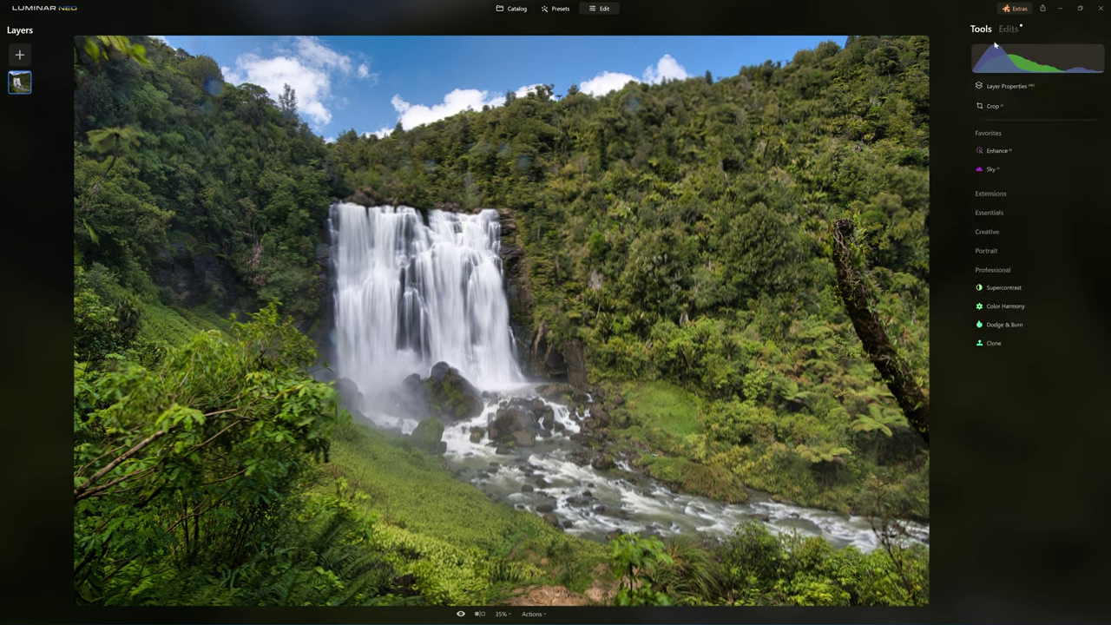
click(1008, 30)
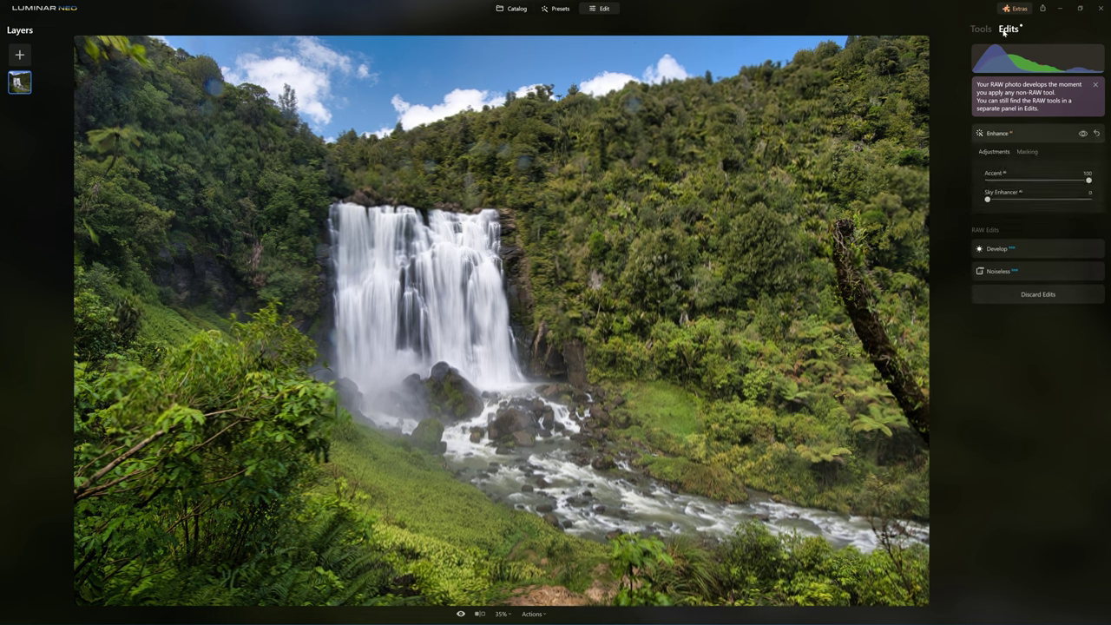
click(981, 29)
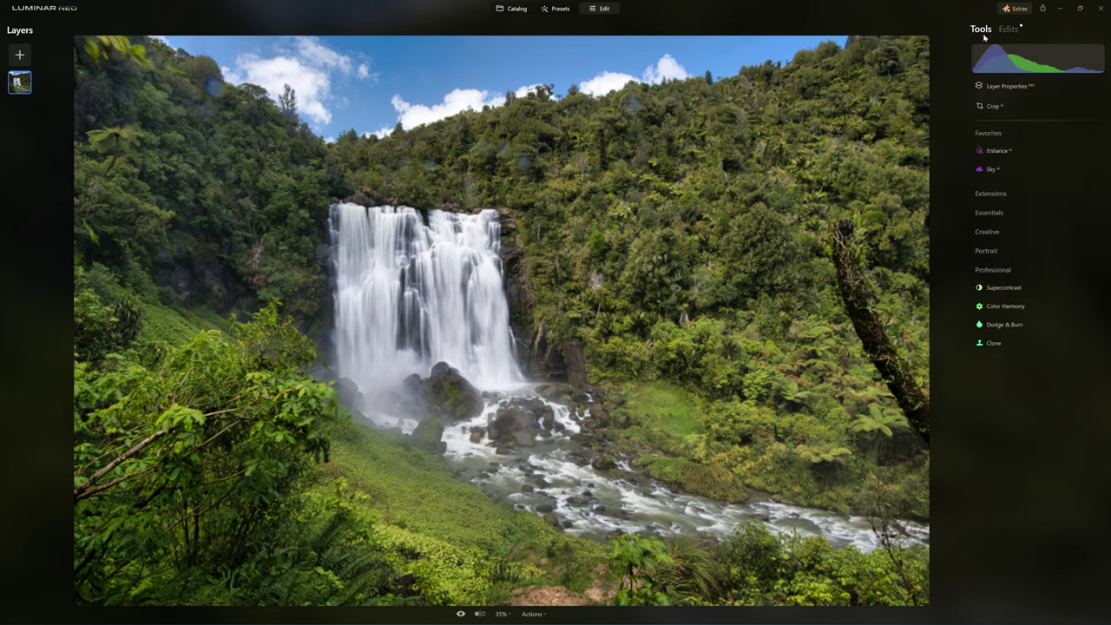
click(1003, 152)
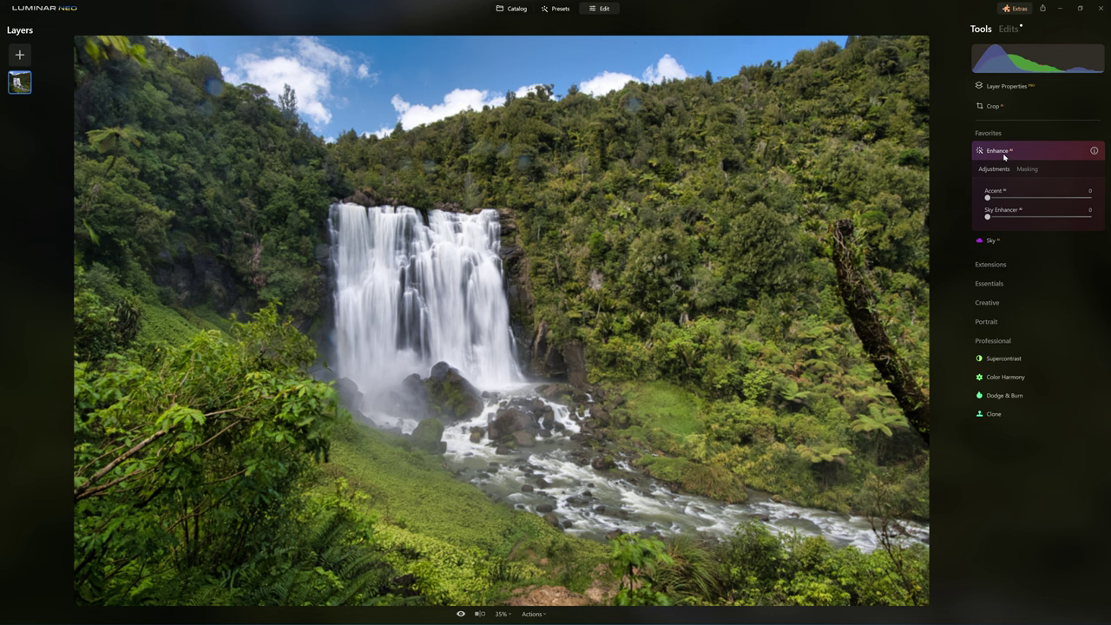
drag(991, 200, 1086, 199)
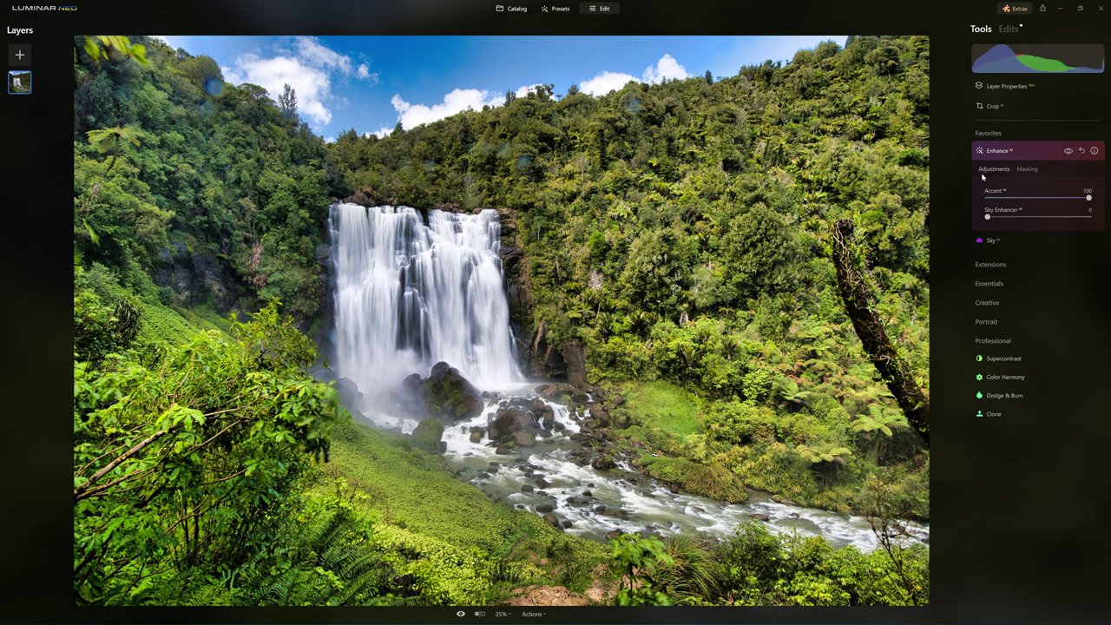
click(1013, 154)
Examine the settings of the newer of the two Enhance entries in the waterfall photo's edit history
click(1010, 29)
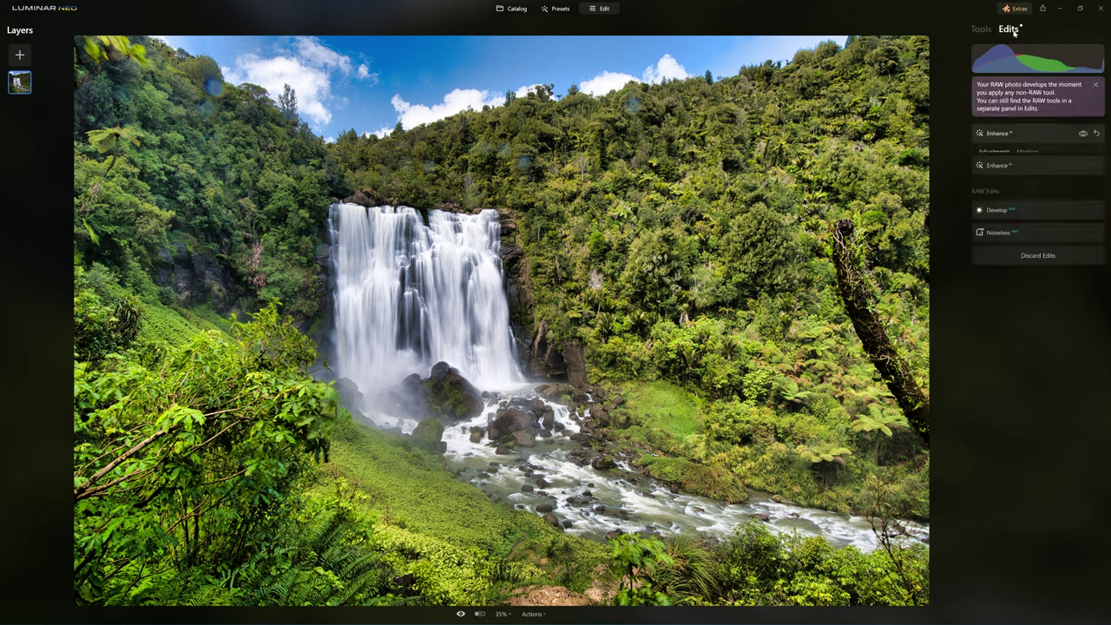
click(1022, 134)
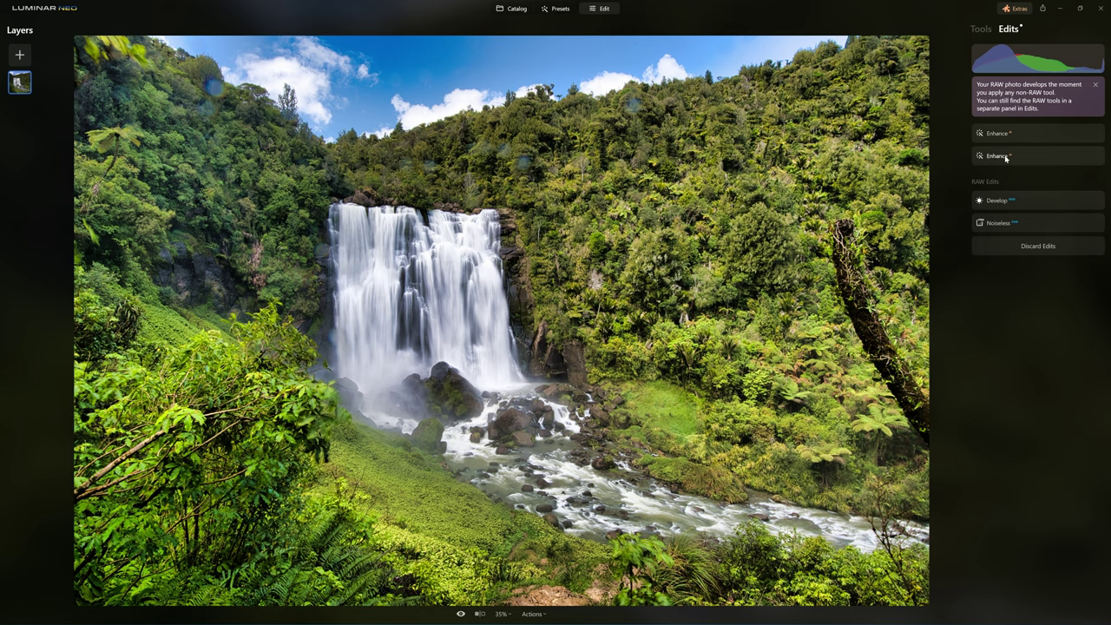
click(1005, 143)
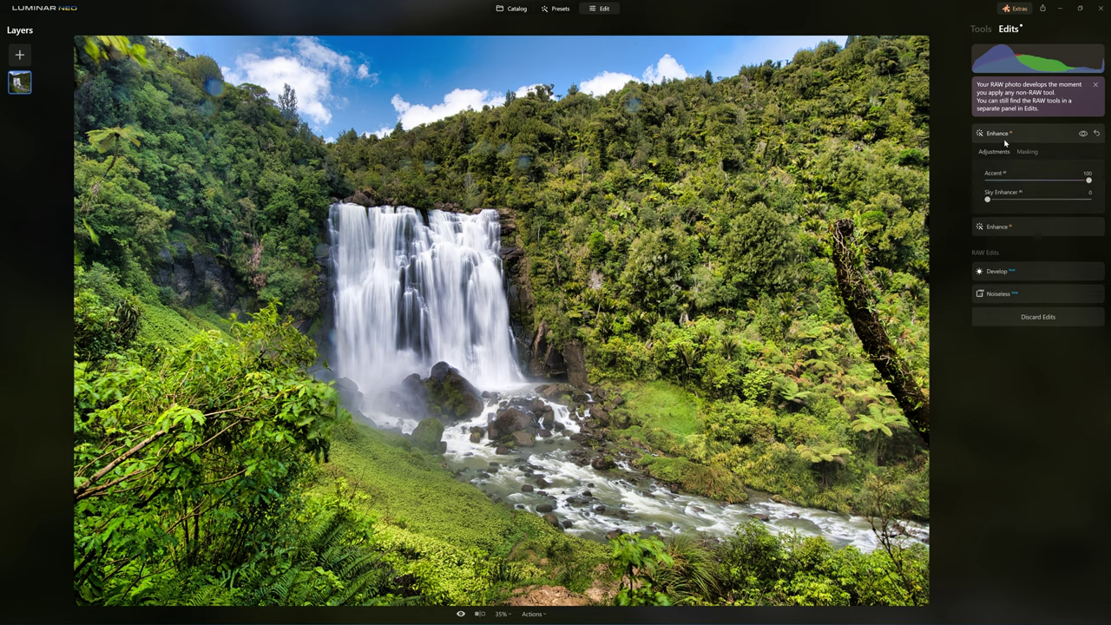
click(1005, 143)
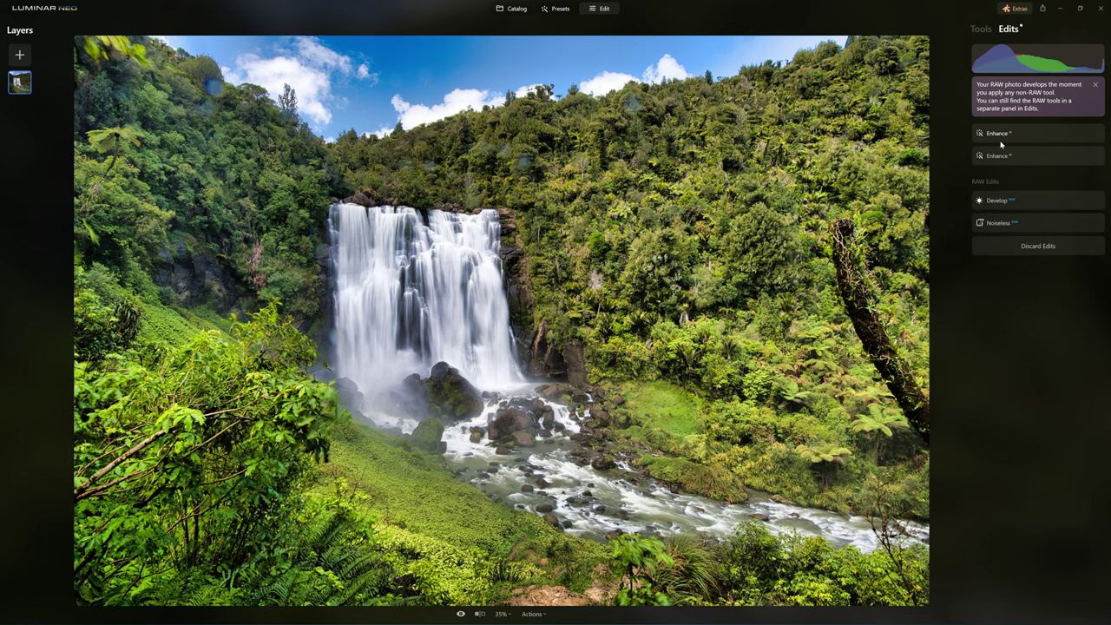
Compare the original waterfall photo with the version carrying both Enhance adjustments
key(backslash)
key(backslash)
key(backslash)
key(backslash)
key(backslash)
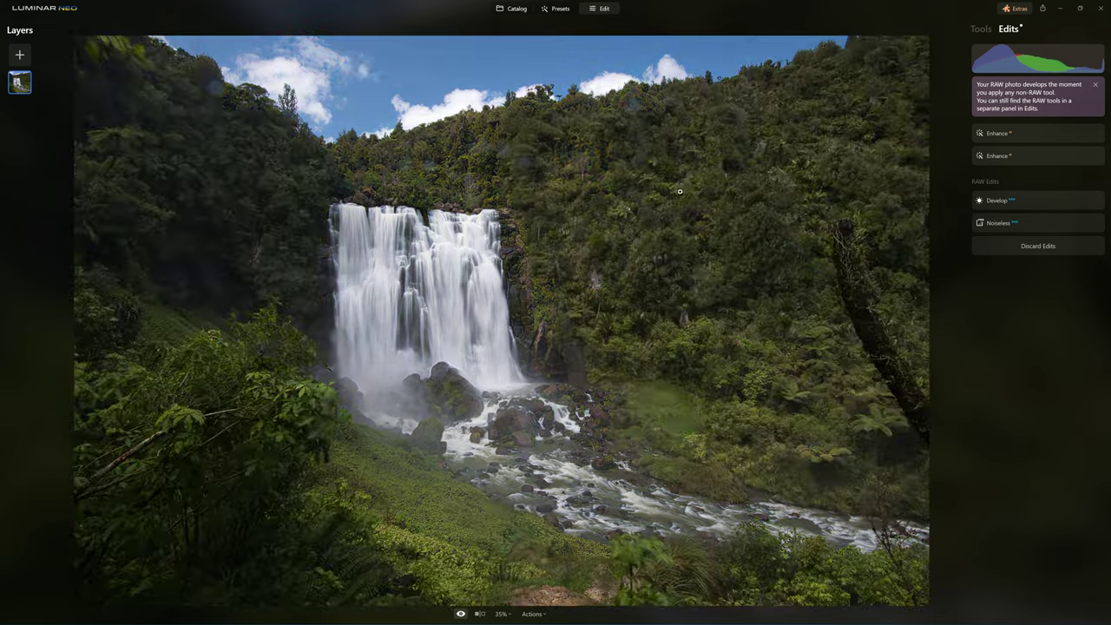
key(backslash)
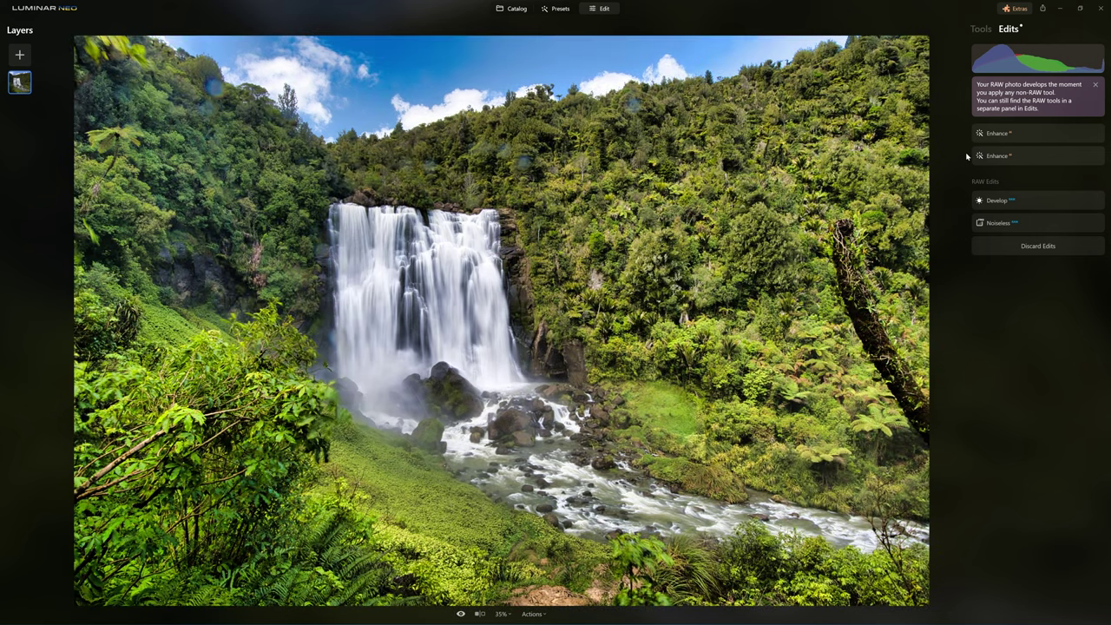
key(backslash)
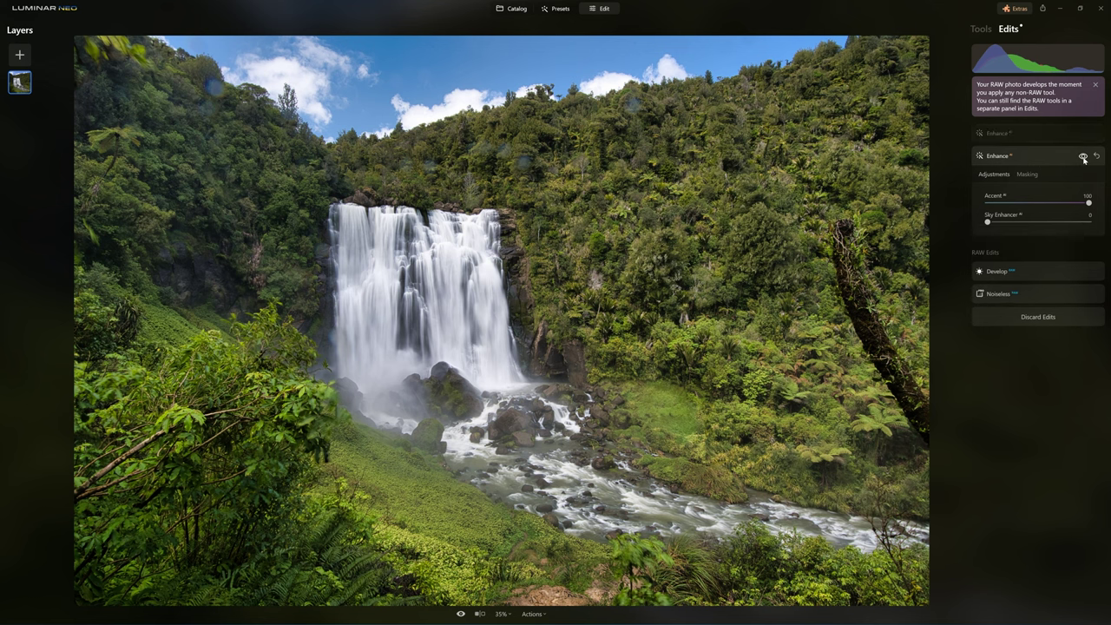
Toggle the earlier Enhance edit off and on to check its effect, and show the newer Enhance edit again
click(1083, 157)
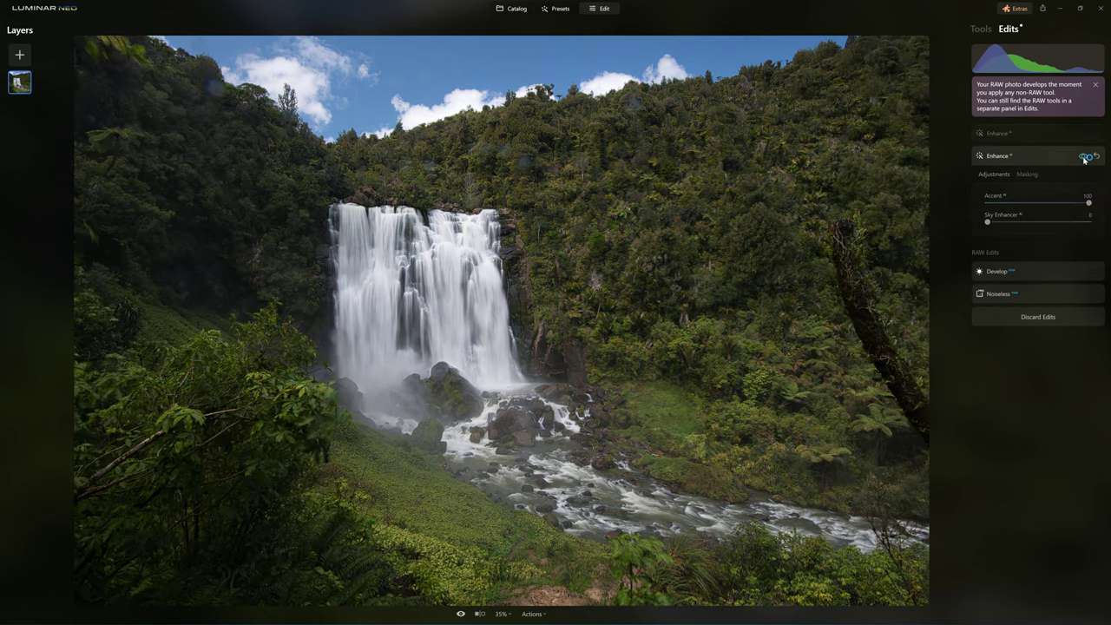
click(1084, 157)
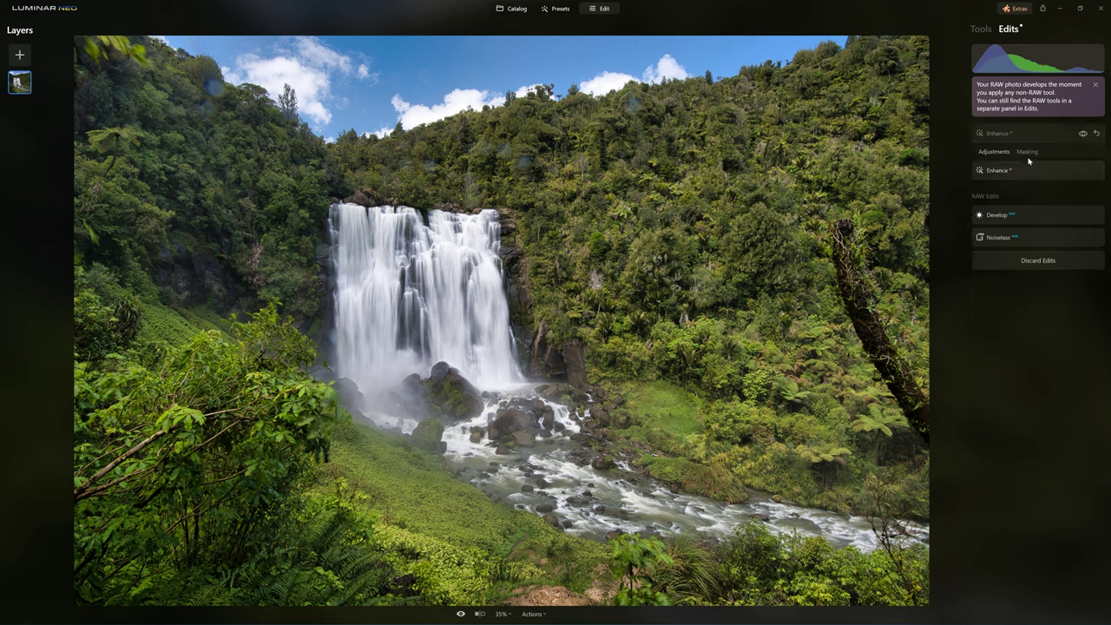
drag(1029, 161, 1057, 142)
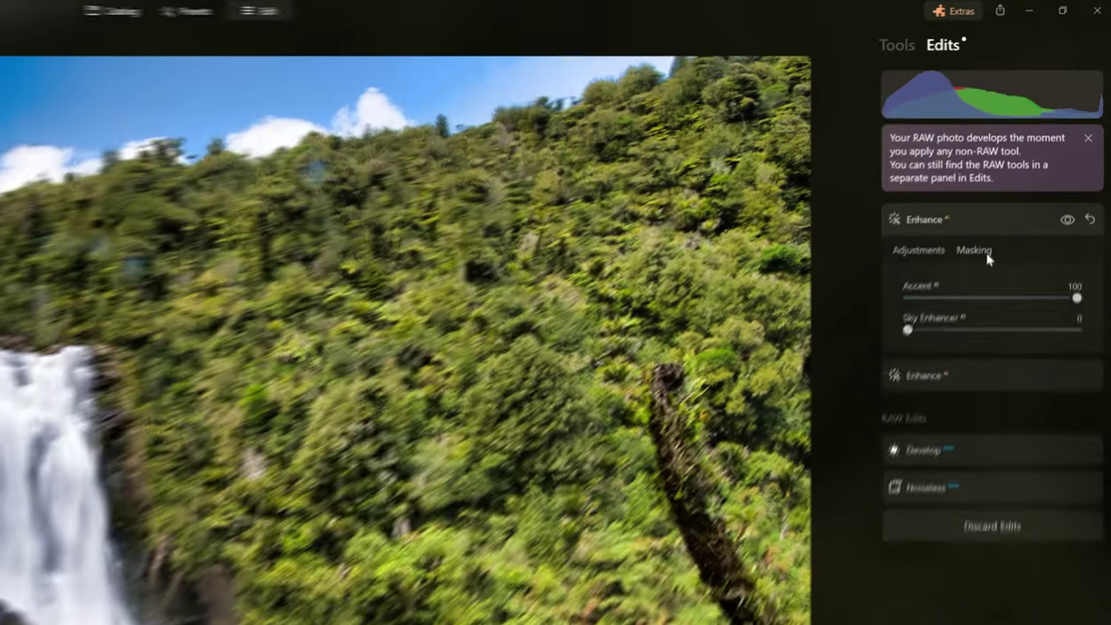
Mask the newer Enhance edit with a size 325 brush, painting over the waterfall down to the rocks at its base
click(1029, 153)
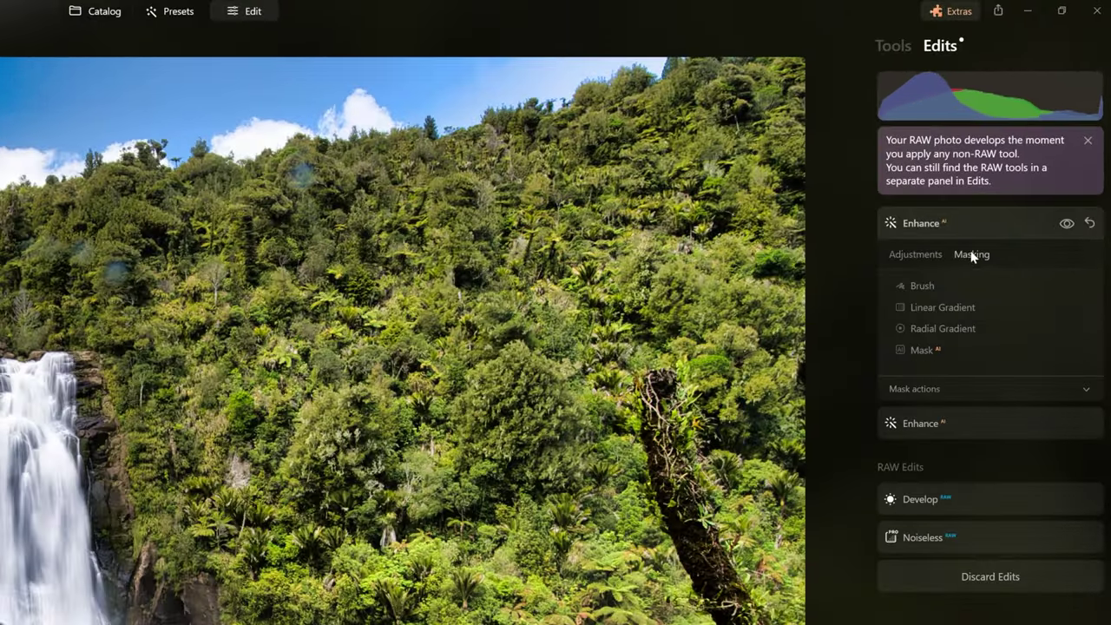
click(920, 289)
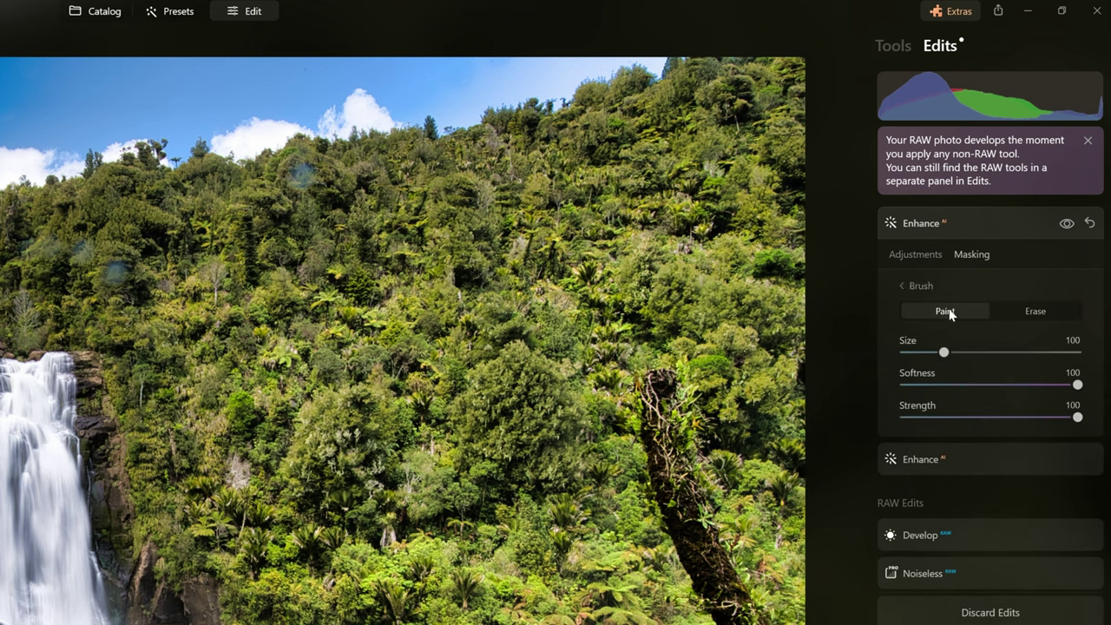
click(946, 352)
drag(953, 353, 1043, 352)
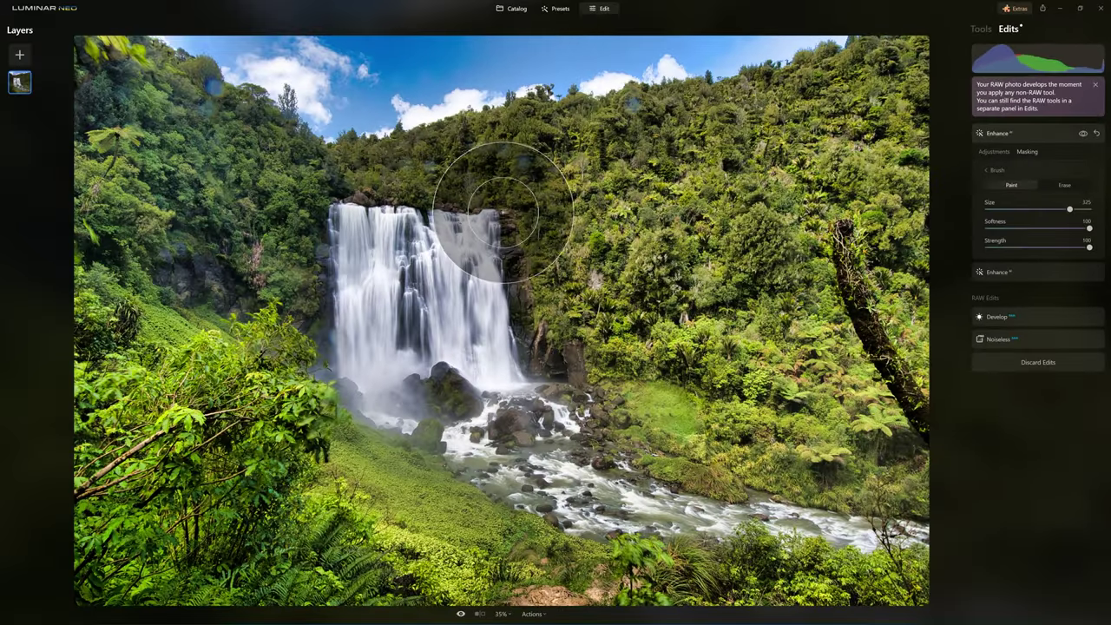
click(500, 206)
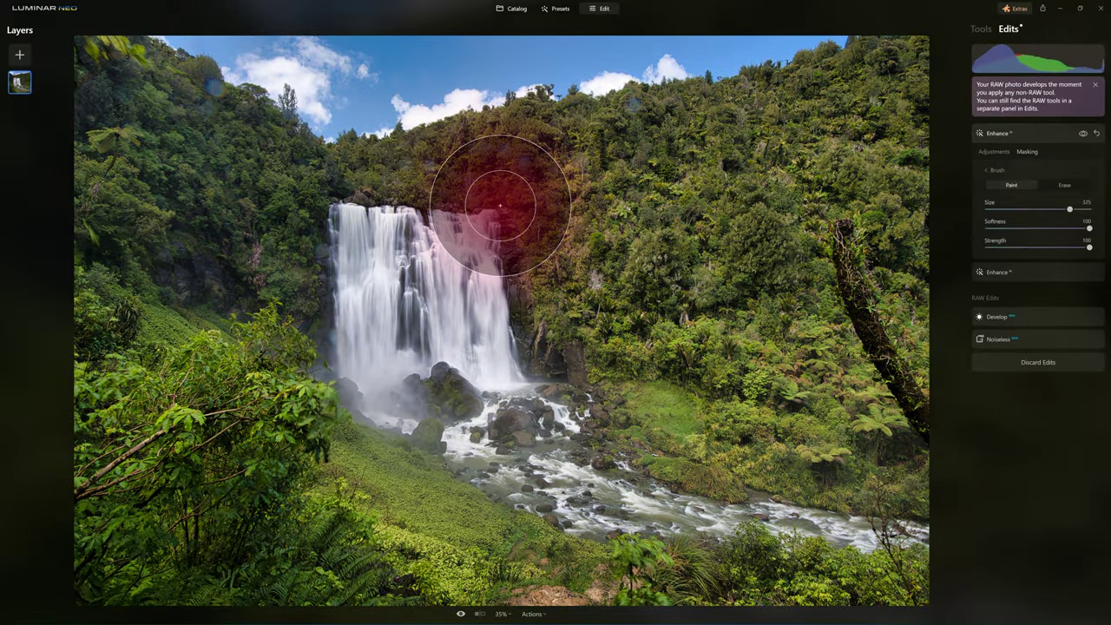
mouse_move(500, 206)
mouse_down()
mouse_move(389, 205)
mouse_move(361, 246)
mouse_move(359, 333)
mouse_move(466, 402)
mouse_move(450, 228)
mouse_move(428, 312)
mouse_move(457, 261)
mouse_move(414, 310)
mouse_move(488, 421)
mouse_move(487, 436)
mouse_move(531, 468)
mouse_move(648, 496)
mouse_move(715, 495)
mouse_move(923, 528)
mouse_move(621, 466)
mouse_move(505, 362)
mouse_move(469, 247)
mouse_move(387, 250)
mouse_move(412, 372)
mouse_move(441, 271)
mouse_move(357, 279)
mouse_move(415, 345)
mouse_move(411, 286)
mouse_move(431, 343)
mouse_move(395, 291)
mouse_move(408, 243)
mouse_move(423, 314)
mouse_move(397, 288)
mouse_move(422, 303)
mouse_move(401, 271)
mouse_move(423, 251)
mouse_move(462, 267)
mouse_move(425, 248)
mouse_move(407, 276)
mouse_move(462, 376)
mouse_up()
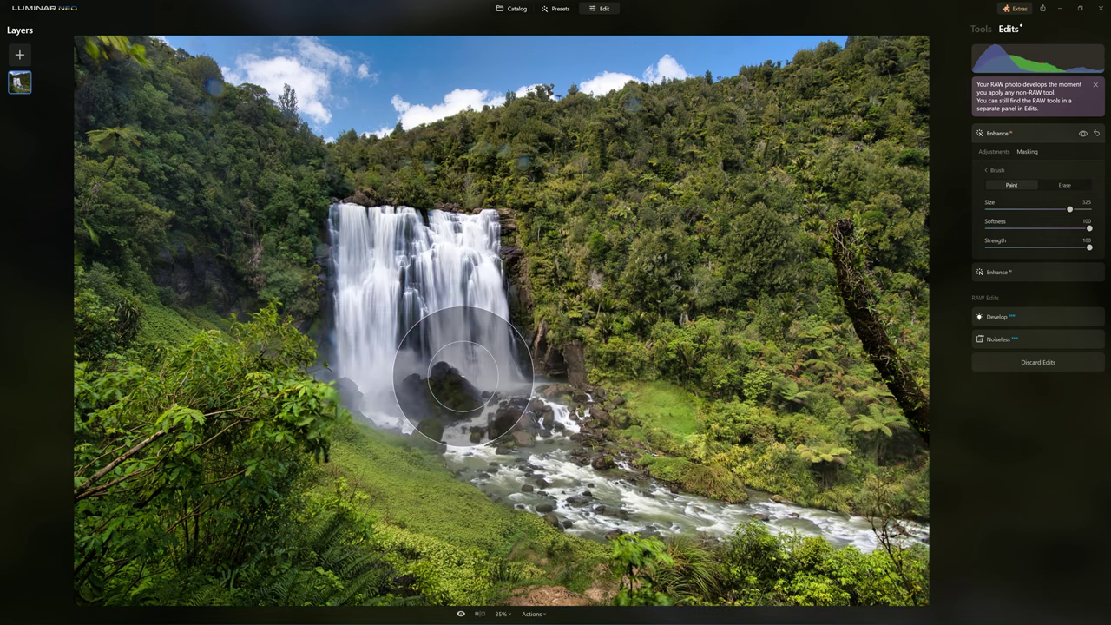
Toggle the masked Enhance edit repeatedly to check its effect on the waterfall, and compare the whole photo with the original
click(1084, 133)
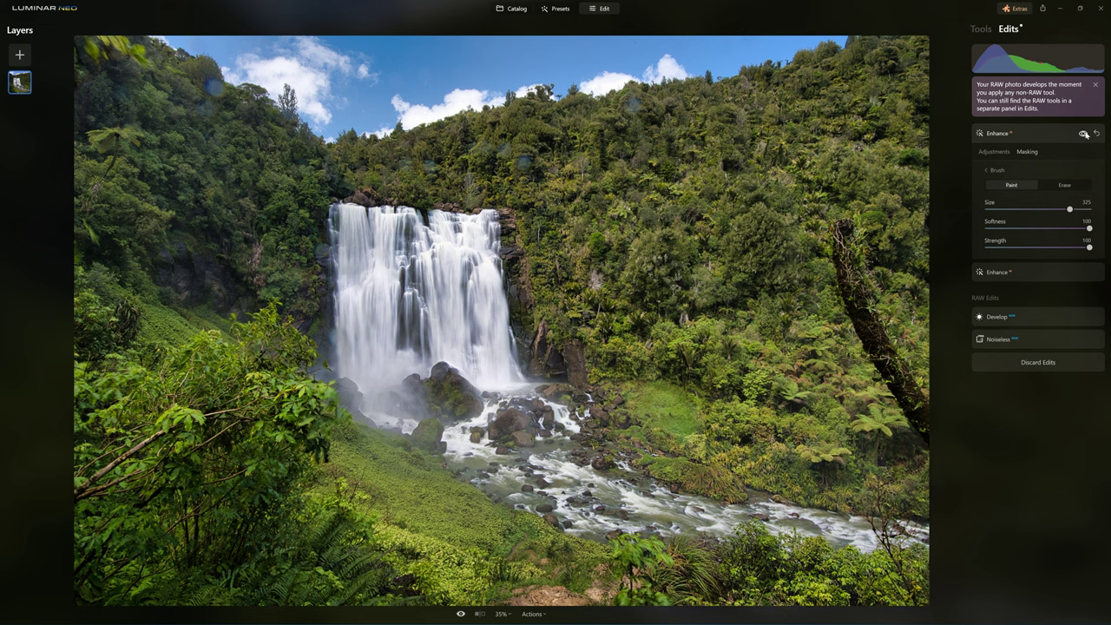
click(1083, 134)
click(1084, 133)
click(1083, 133)
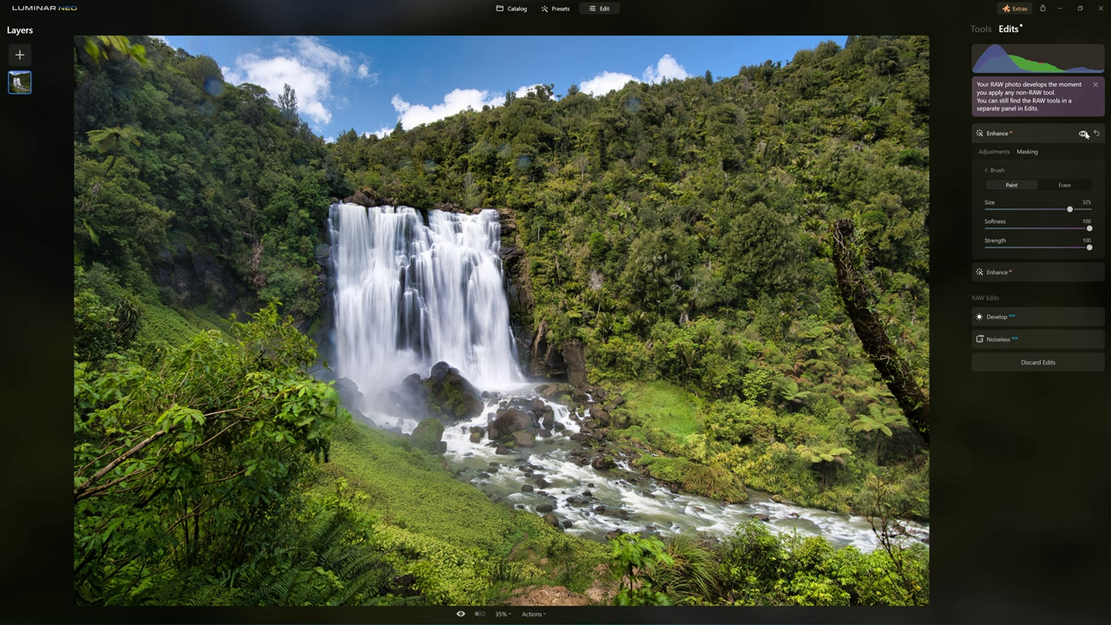
click(1084, 134)
click(1084, 133)
click(1086, 136)
click(1085, 135)
click(1085, 135)
click(1085, 136)
click(1085, 136)
click(1085, 136)
key(backslash)
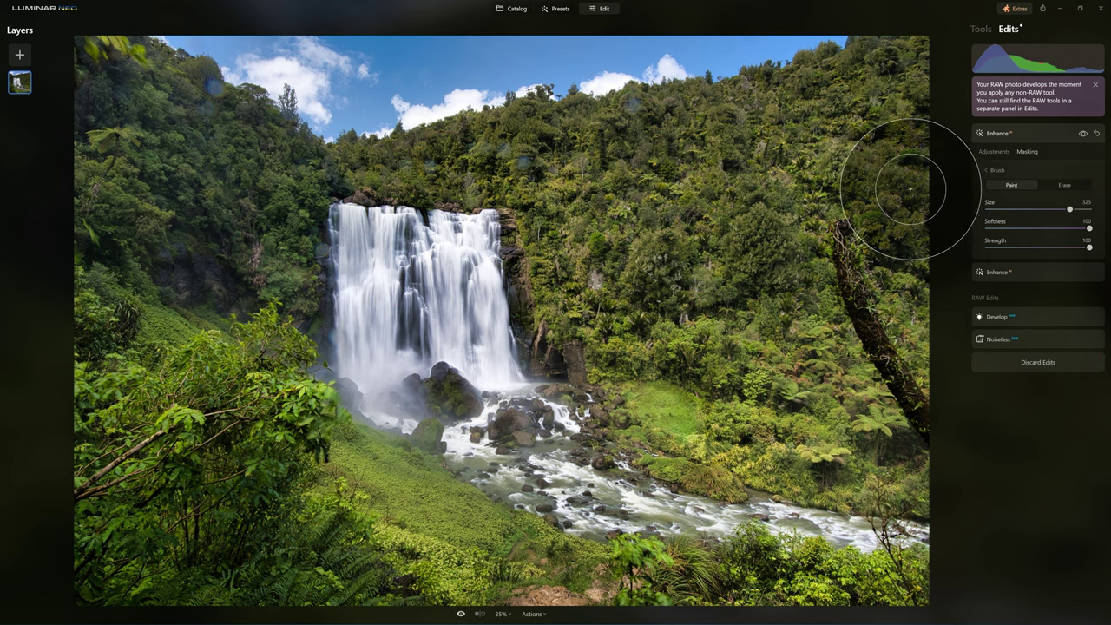
key(backslash)
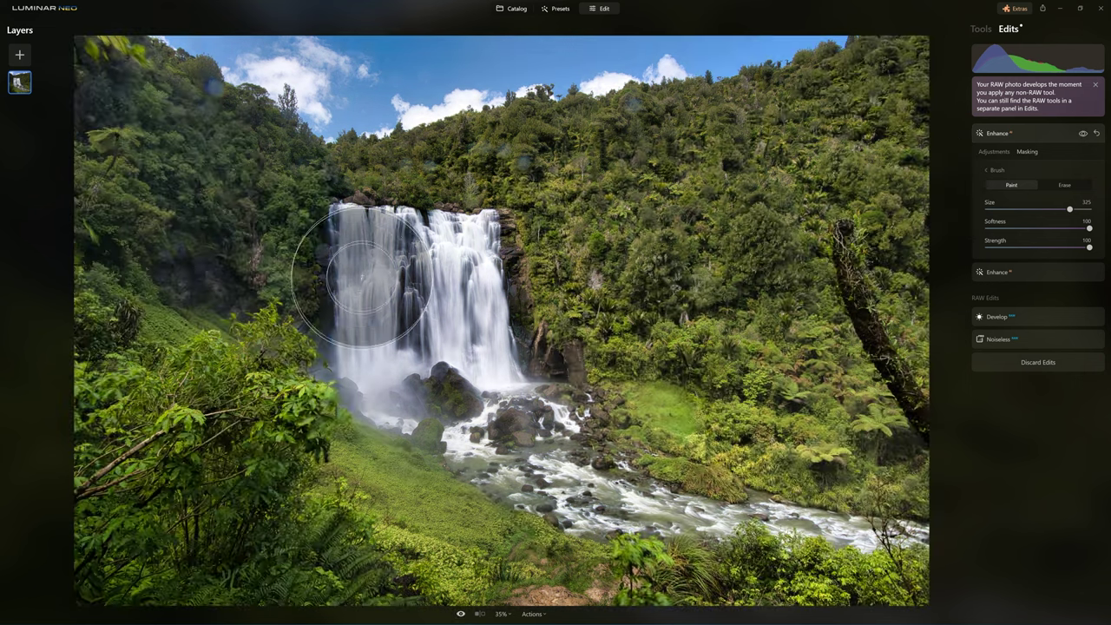
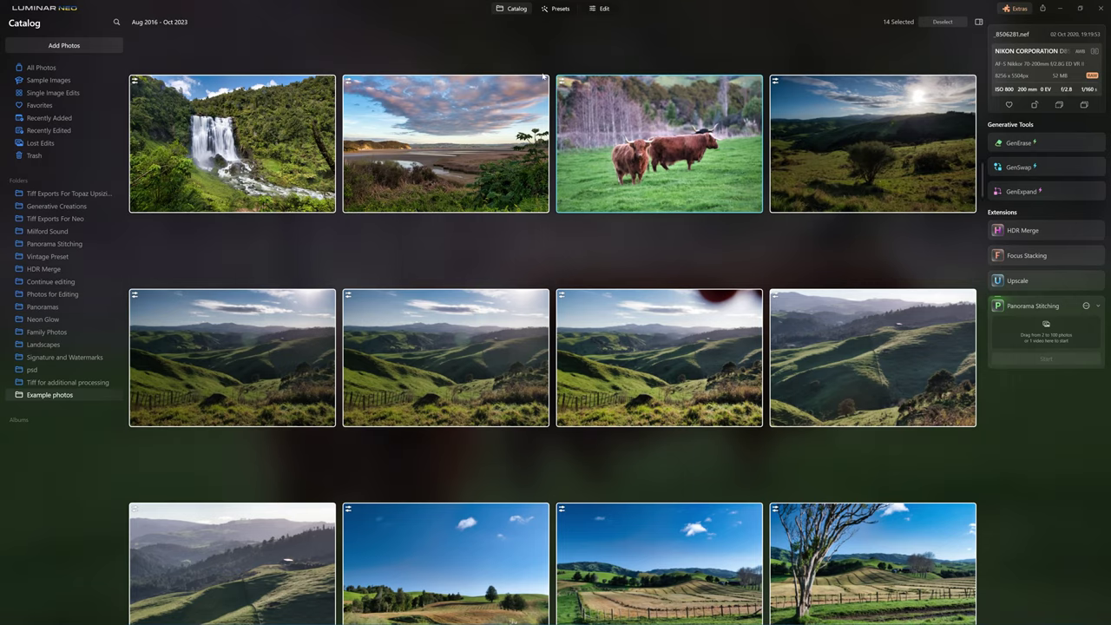
Open the highland cattle photo from the catalog for editing
double_click(603, 131)
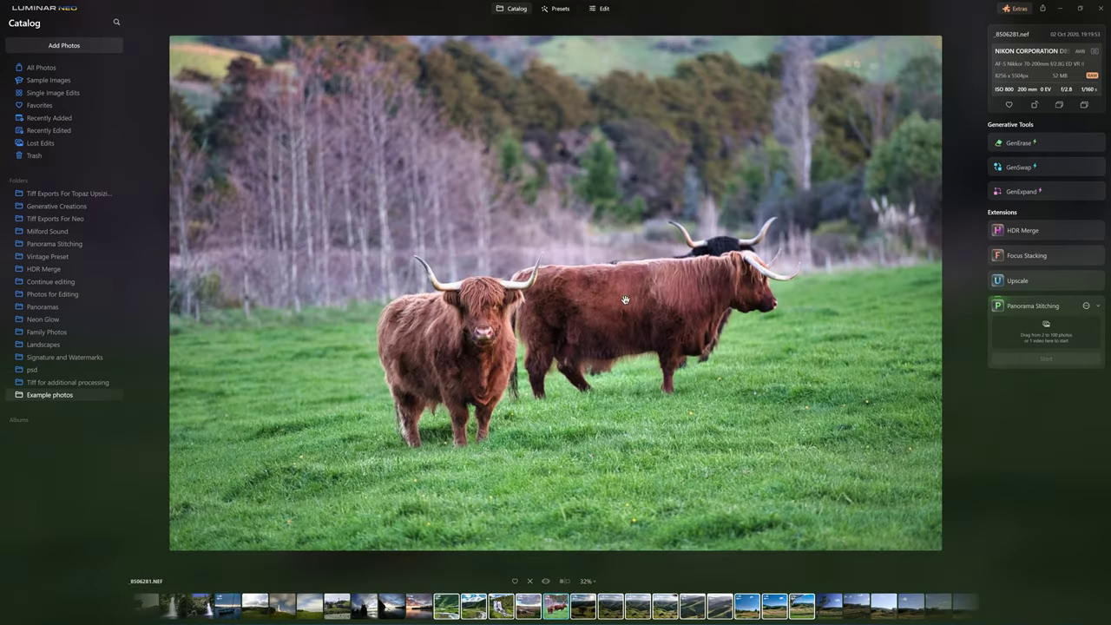
click(604, 10)
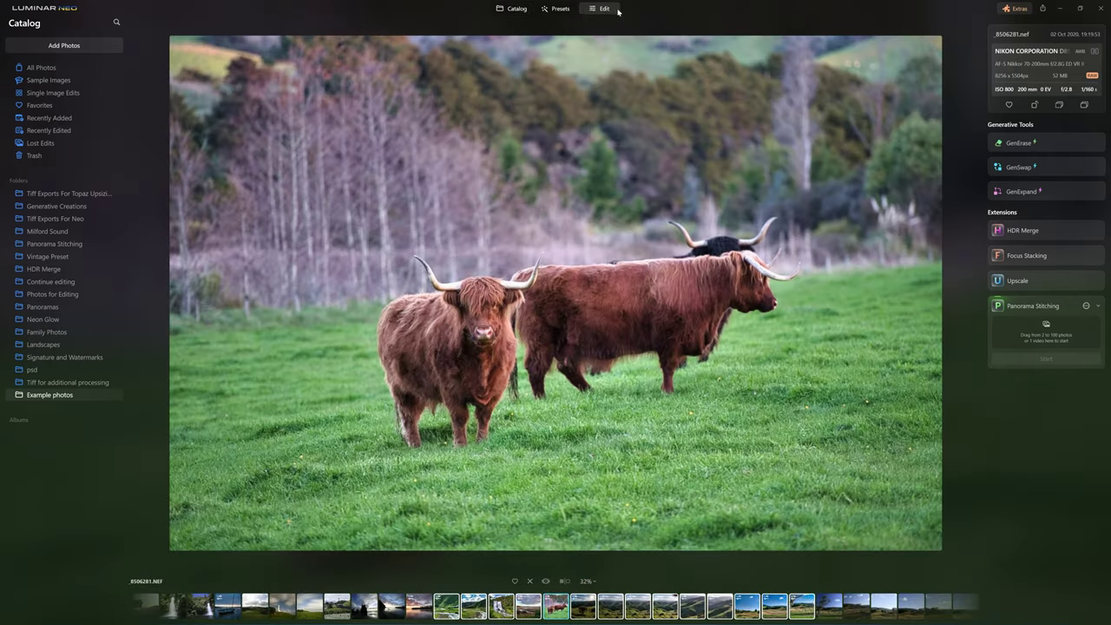
Show the applied Enhance edit on the cattle photo and toggle it off and on to check its effect
click(1007, 31)
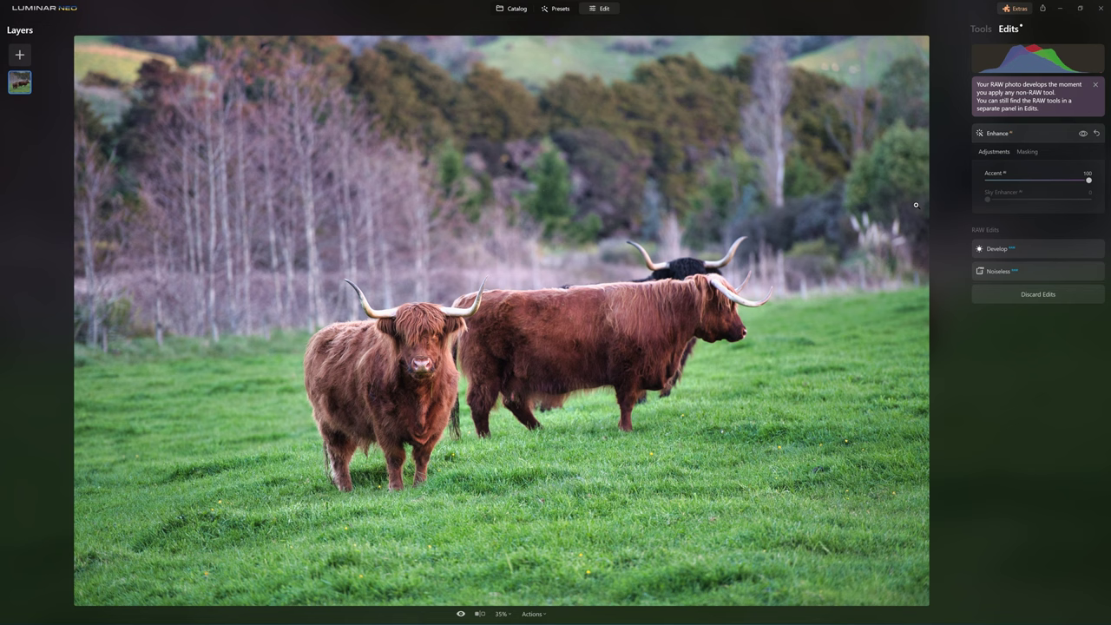
mouse_move(1086, 179)
mouse_down()
mouse_move(987, 187)
mouse_move(1085, 180)
mouse_up()
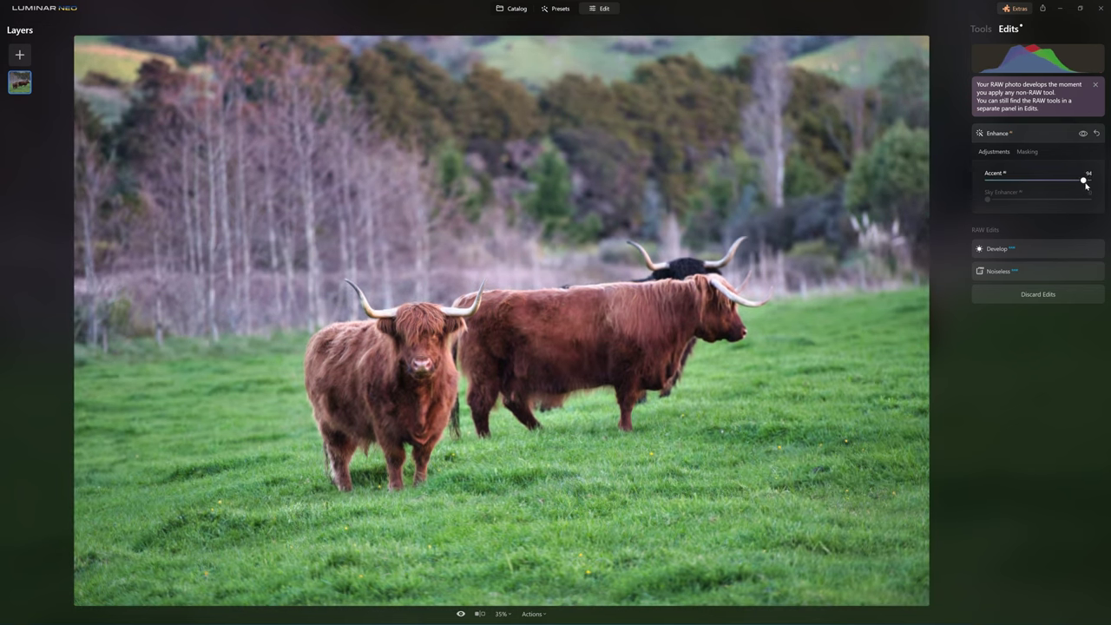
click(1083, 134)
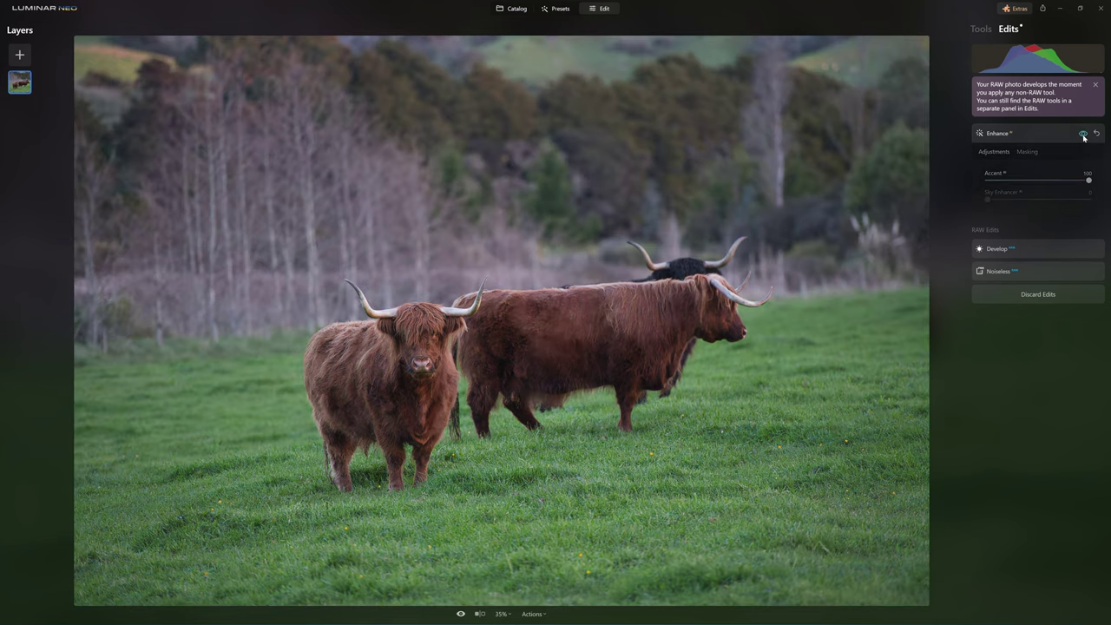
click(1084, 134)
click(1084, 135)
click(1083, 135)
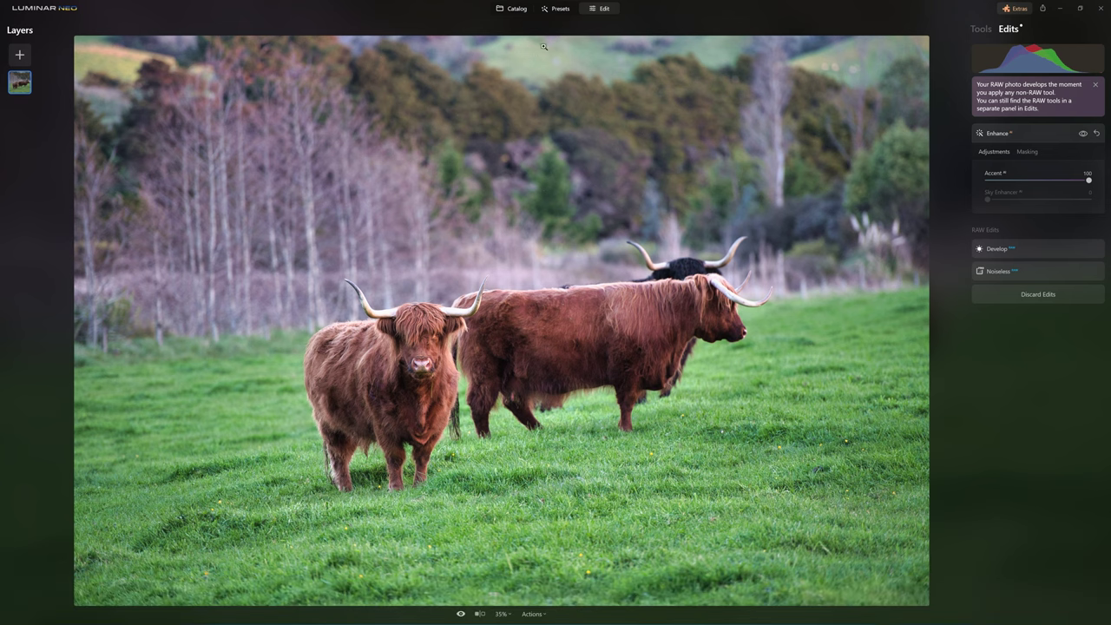
Add a second Enhance edit to the cattle photo with Accent at 100, and show the list of applied edits
click(981, 29)
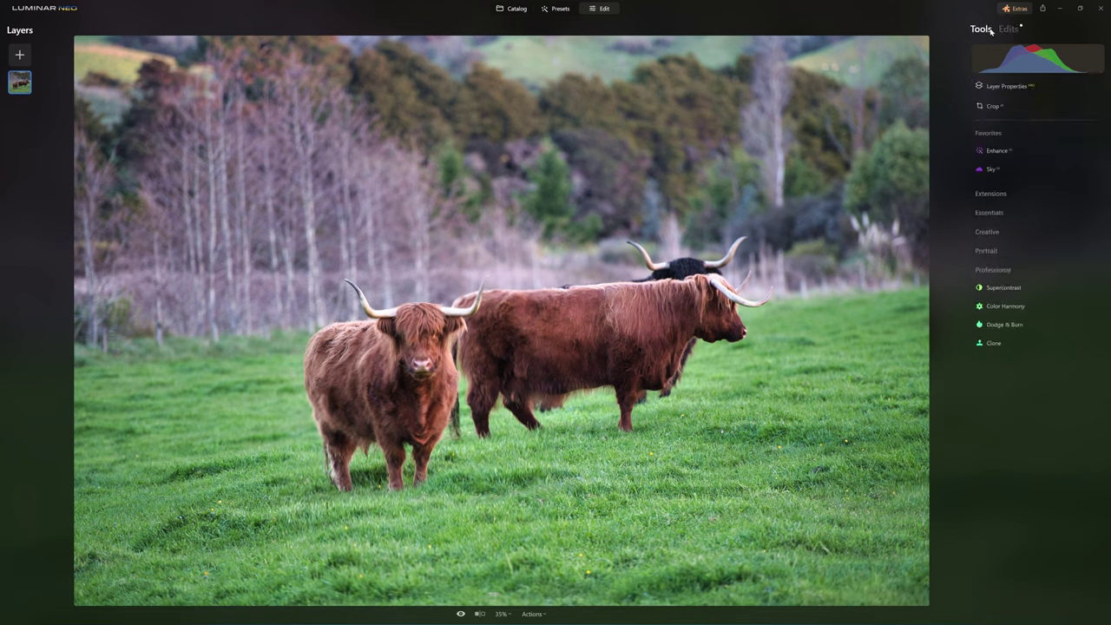
click(995, 153)
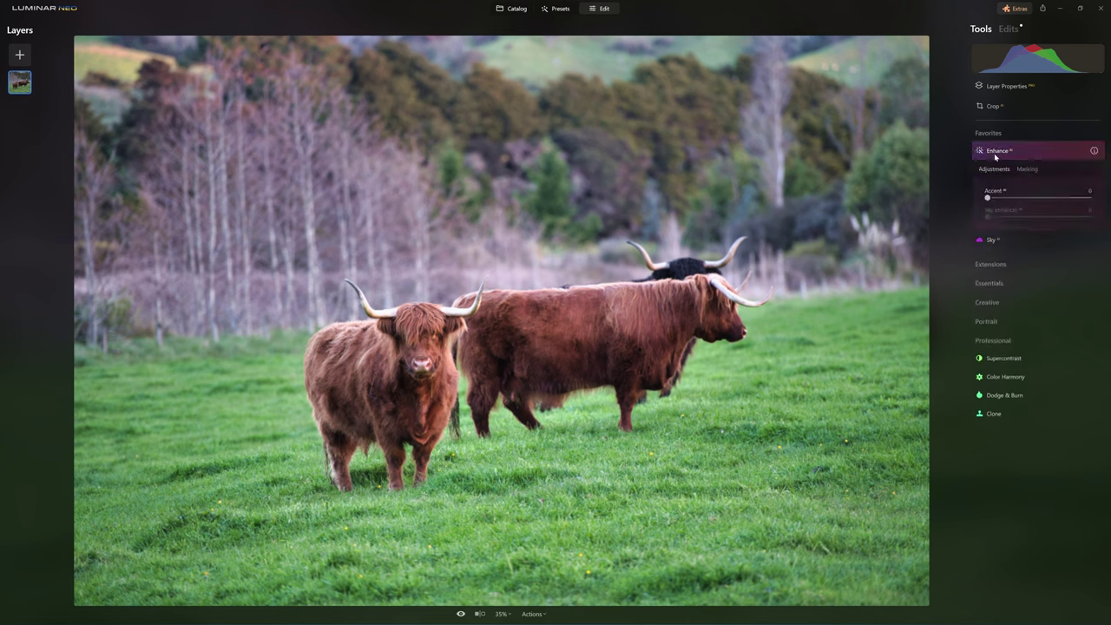
drag(987, 199, 1089, 198)
click(1008, 29)
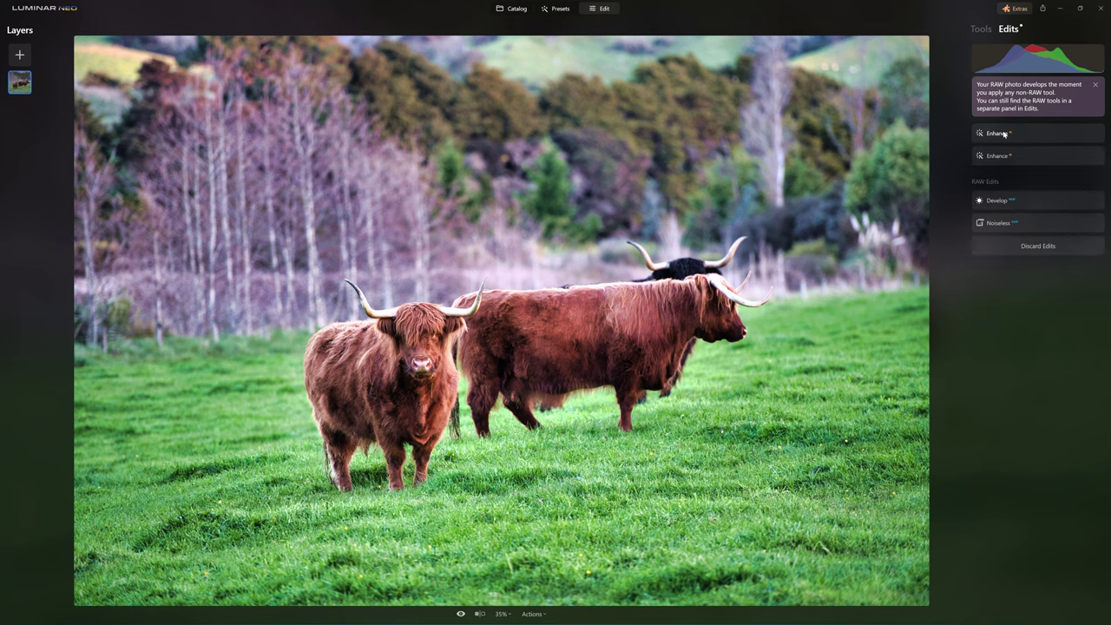
Compare the twice-enhanced cattle photo with the original several times, and inspect the front cow's fur at close range
key(backslash)
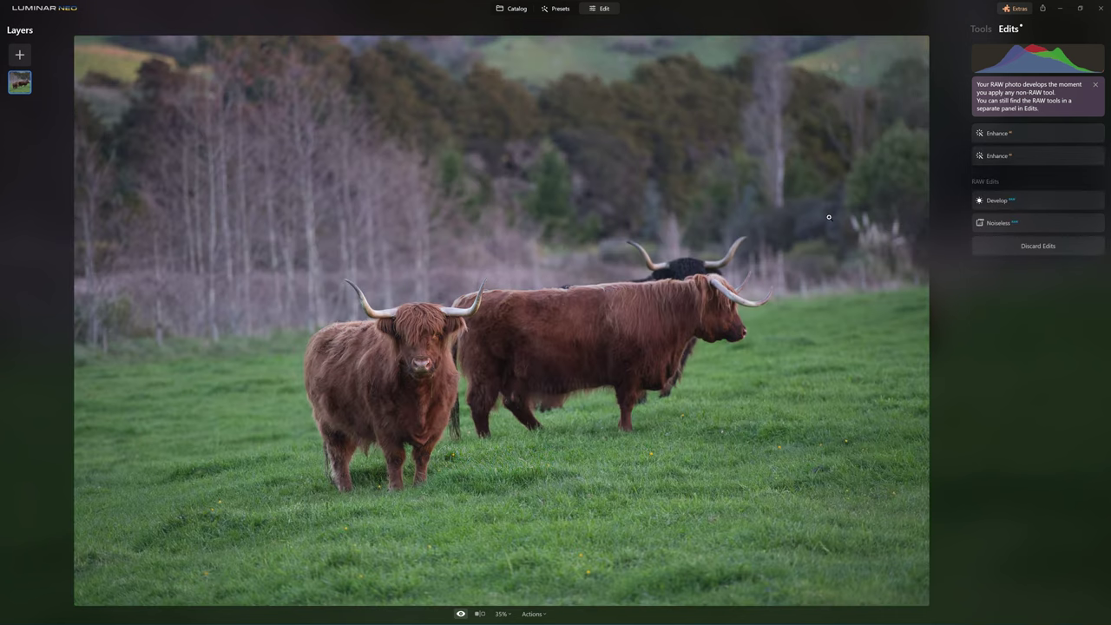
key(backslash)
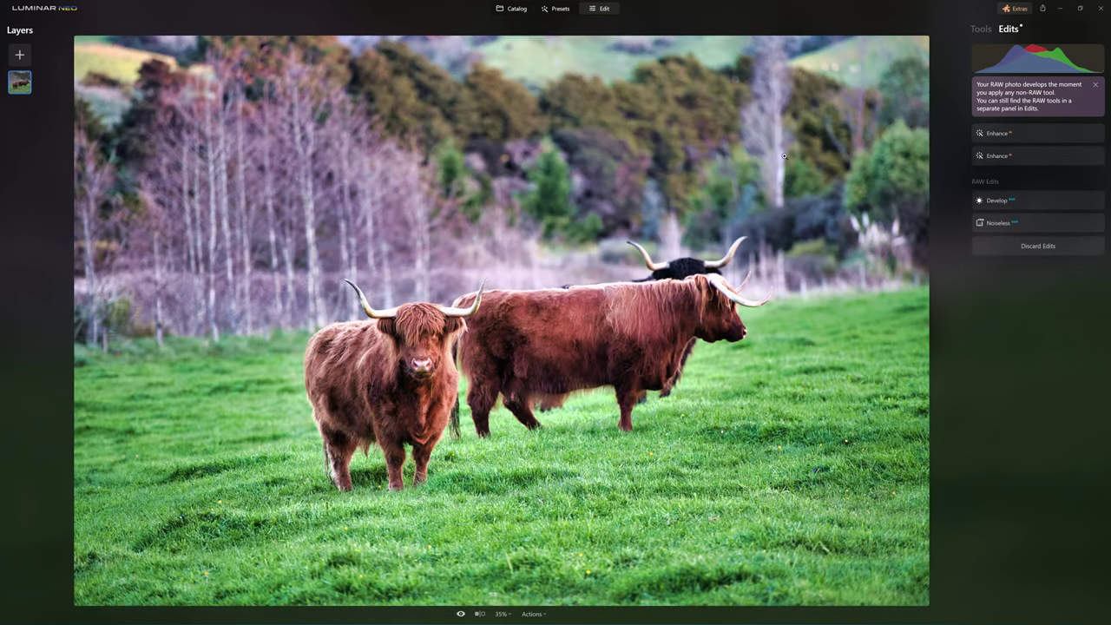
key(backslash)
key(backslash)
key(backslash)
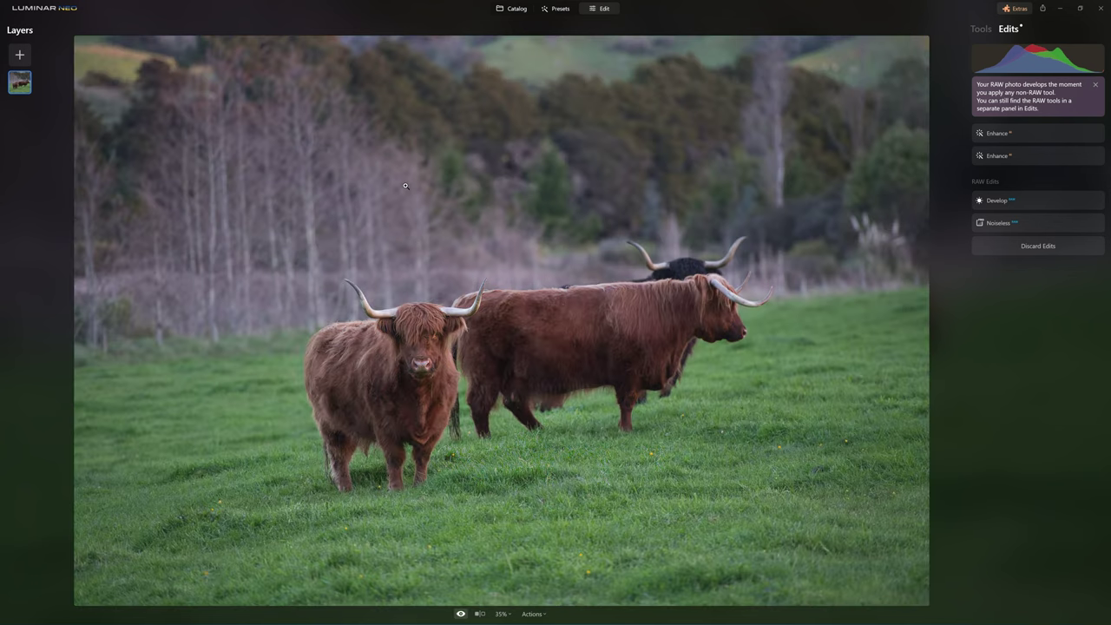
key(backslash)
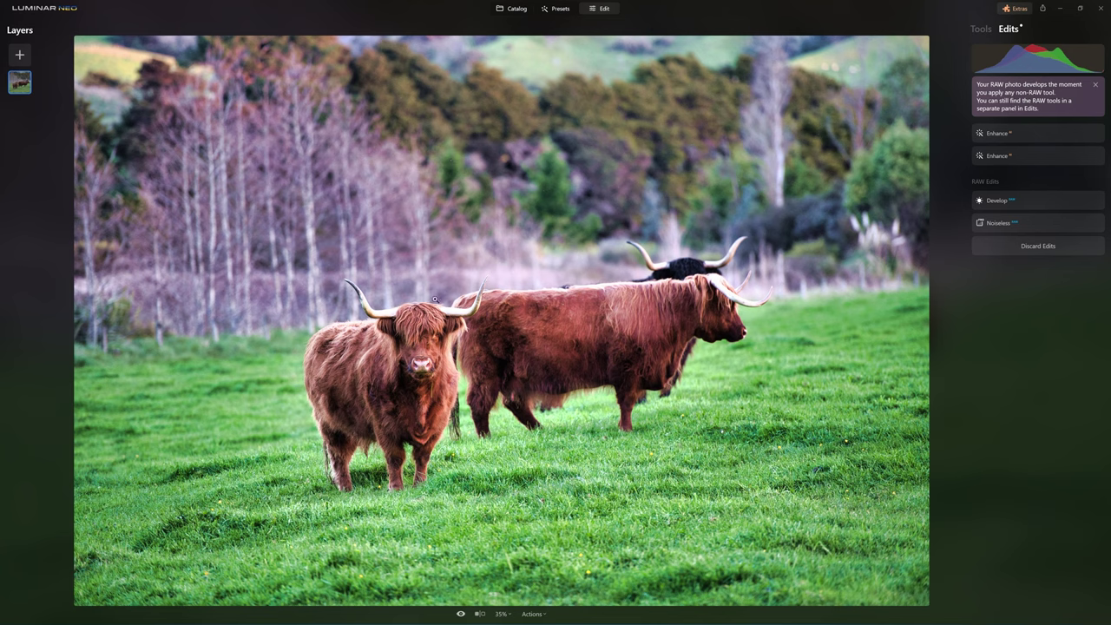
click(410, 347)
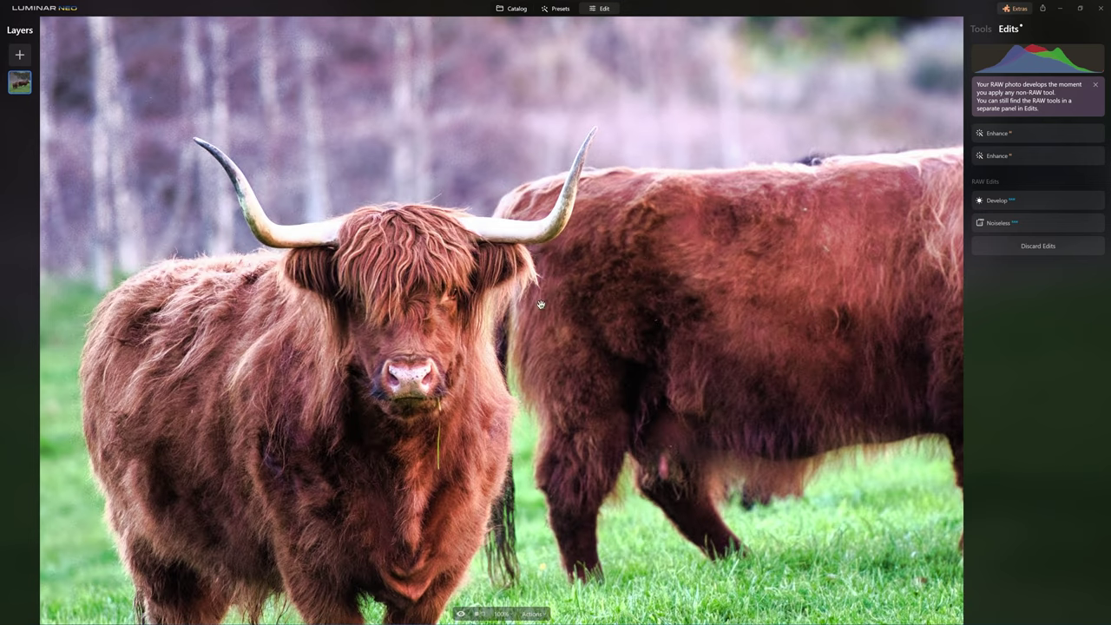
click(389, 322)
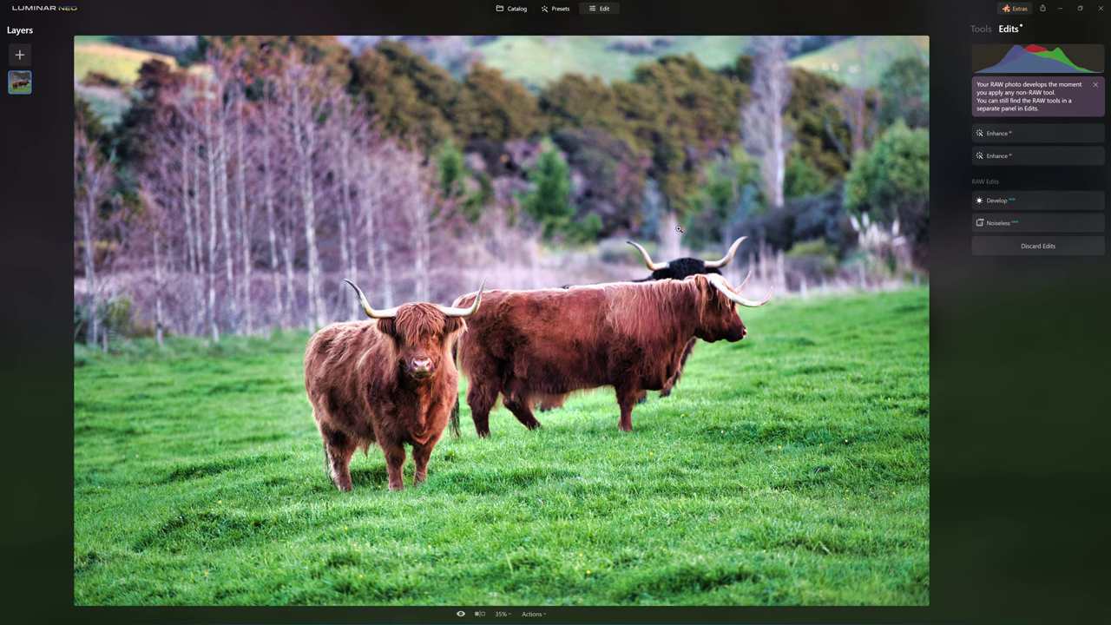
Mask the newer Enhance edit by painting over the front cow with a size 325 brush, and toggle the edit to check it
click(1031, 132)
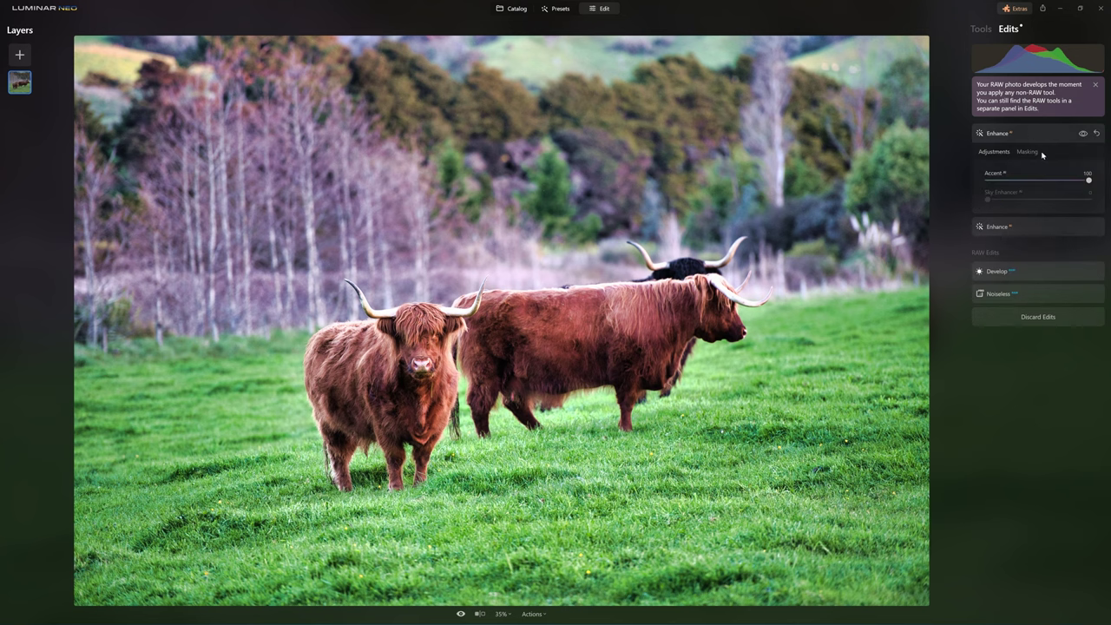
click(1033, 152)
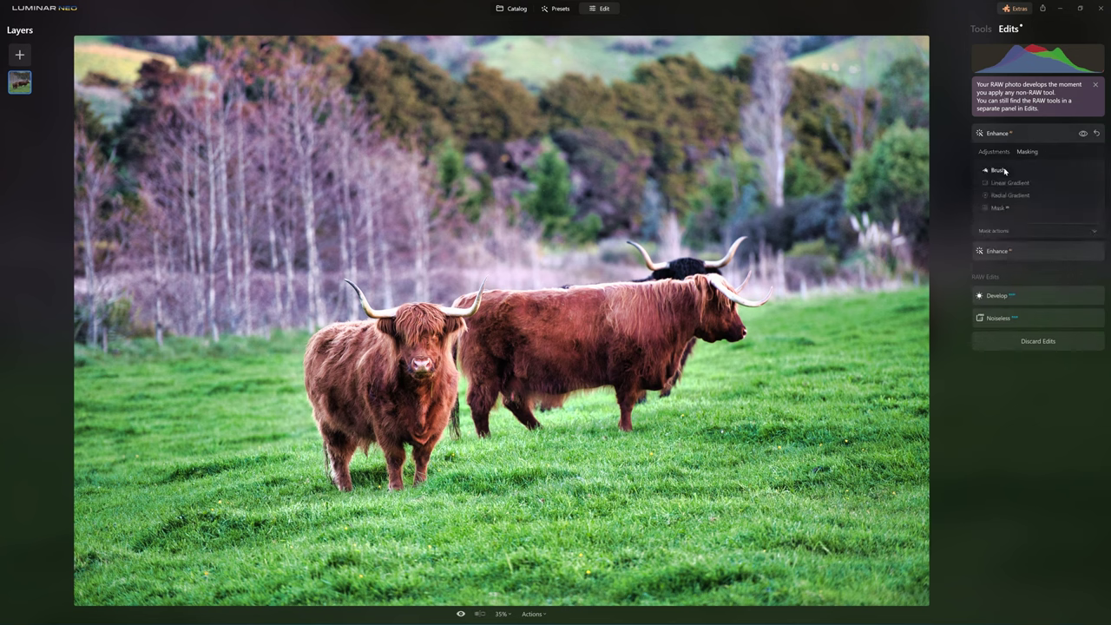
click(997, 171)
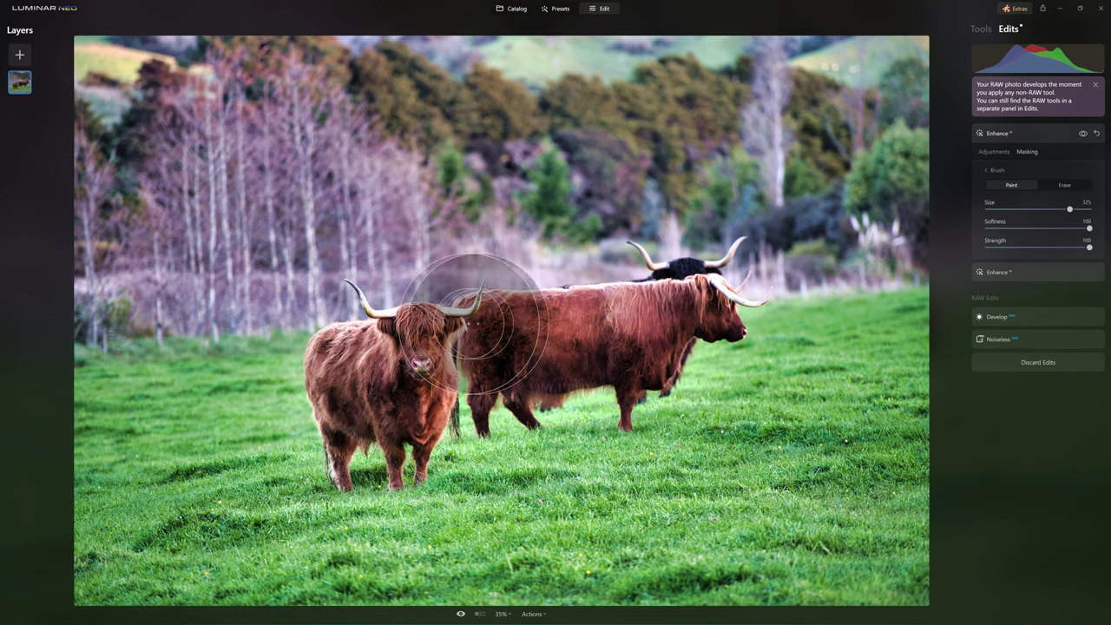
click(414, 331)
mouse_move(415, 332)
mouse_down()
mouse_move(427, 397)
mouse_move(403, 447)
mouse_move(388, 383)
mouse_move(350, 353)
mouse_move(352, 428)
mouse_move(342, 348)
mouse_up()
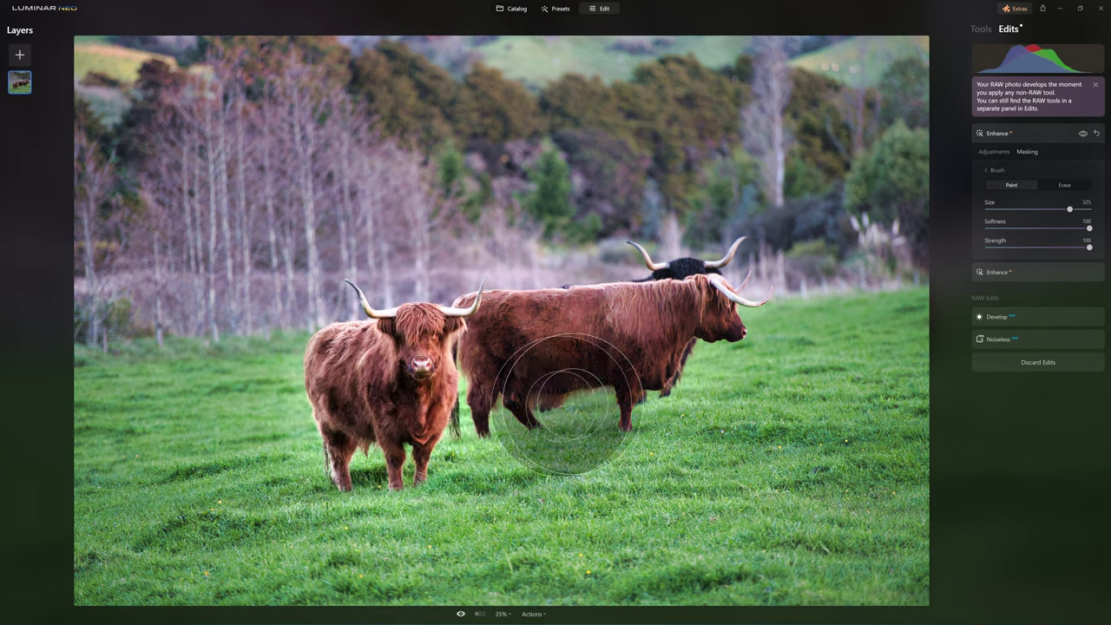
click(1083, 133)
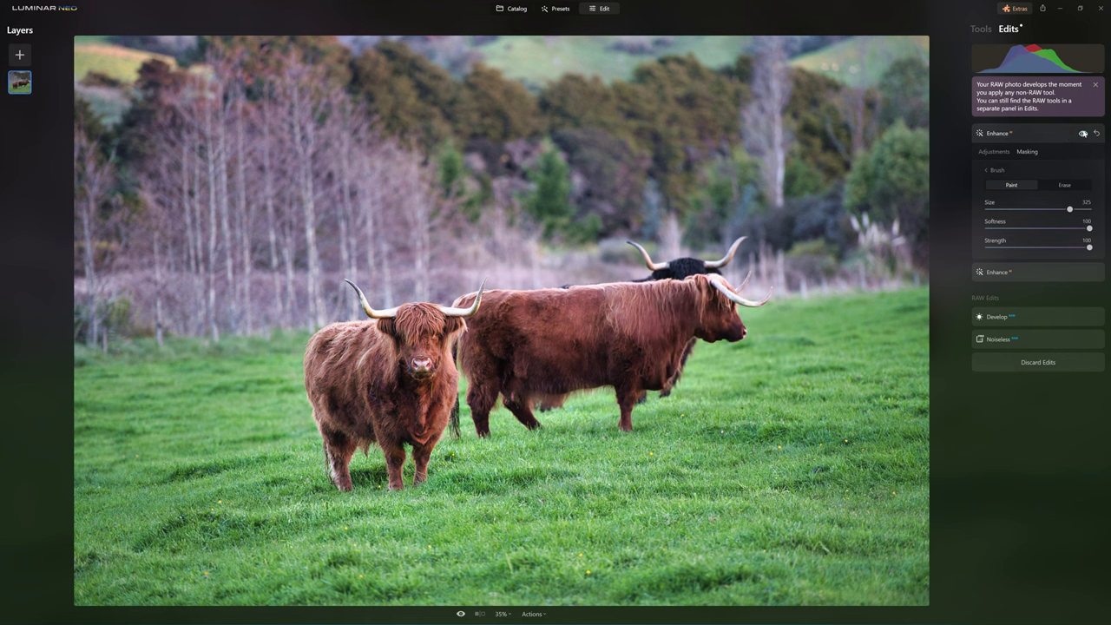
click(1083, 133)
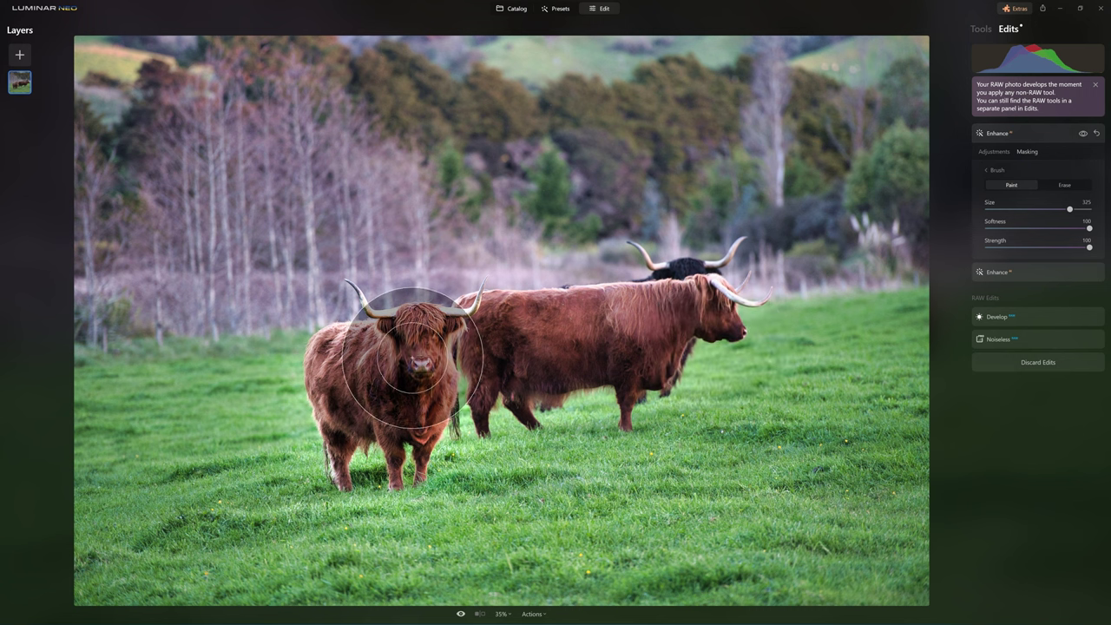
Extend the Enhance mask over the cattle at full strength, and paint over the rear cow's head with the brush strength at 49
mouse_move(677, 337)
mouse_down()
mouse_move(599, 336)
mouse_move(735, 336)
mouse_up()
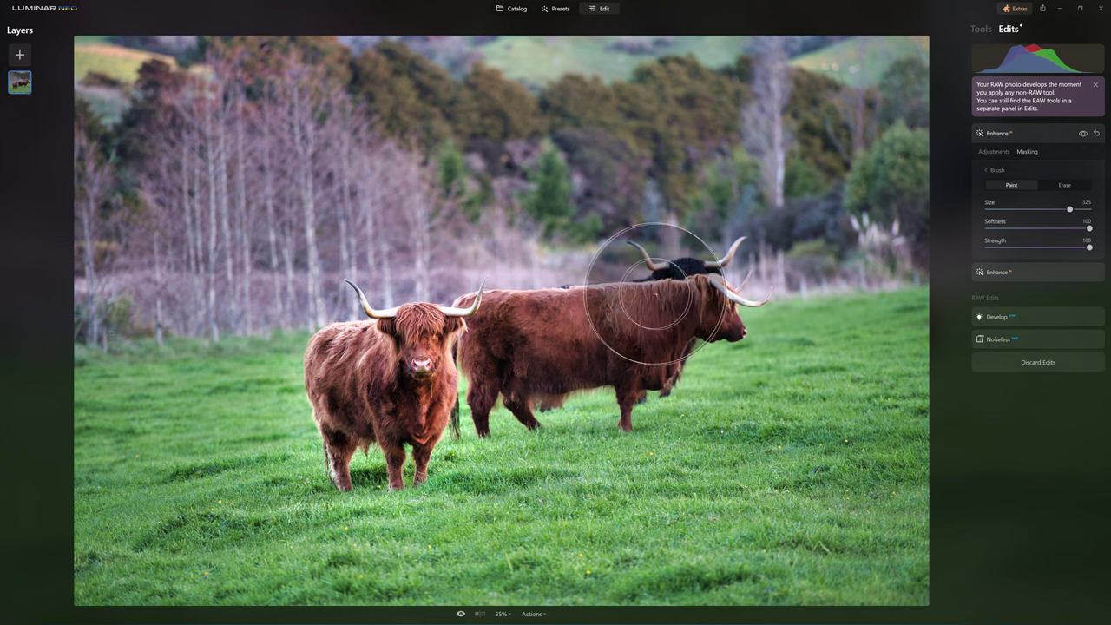
mouse_move(442, 306)
mouse_down()
mouse_move(337, 374)
mouse_move(409, 397)
mouse_move(336, 324)
mouse_move(336, 420)
mouse_move(453, 363)
mouse_move(353, 428)
mouse_move(408, 391)
mouse_up()
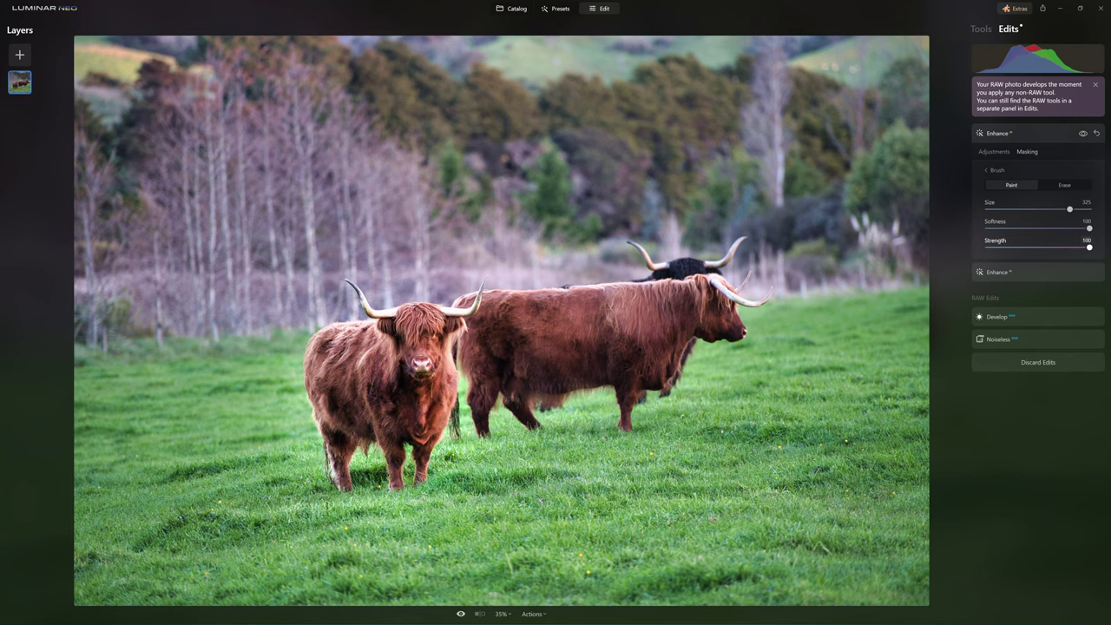
drag(1090, 248, 1039, 256)
mouse_move(773, 300)
mouse_down()
mouse_move(470, 332)
mouse_move(447, 399)
mouse_move(582, 374)
mouse_move(710, 323)
mouse_up()
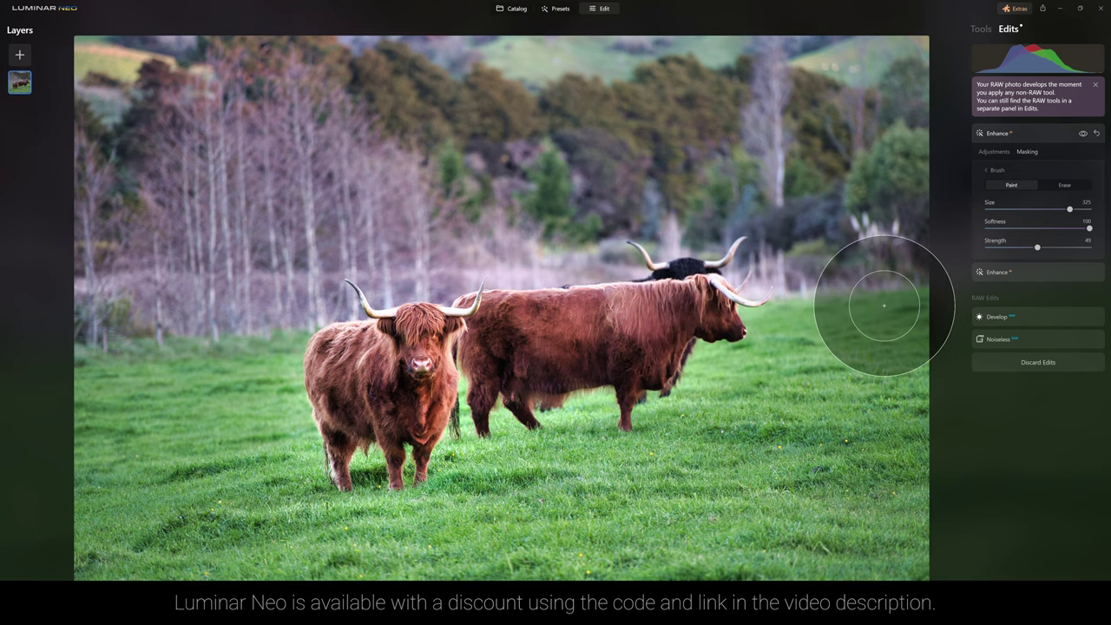
Toggle the masked Enhance edit off and on repeatedly to check its effect on the cattle
key(backslash)
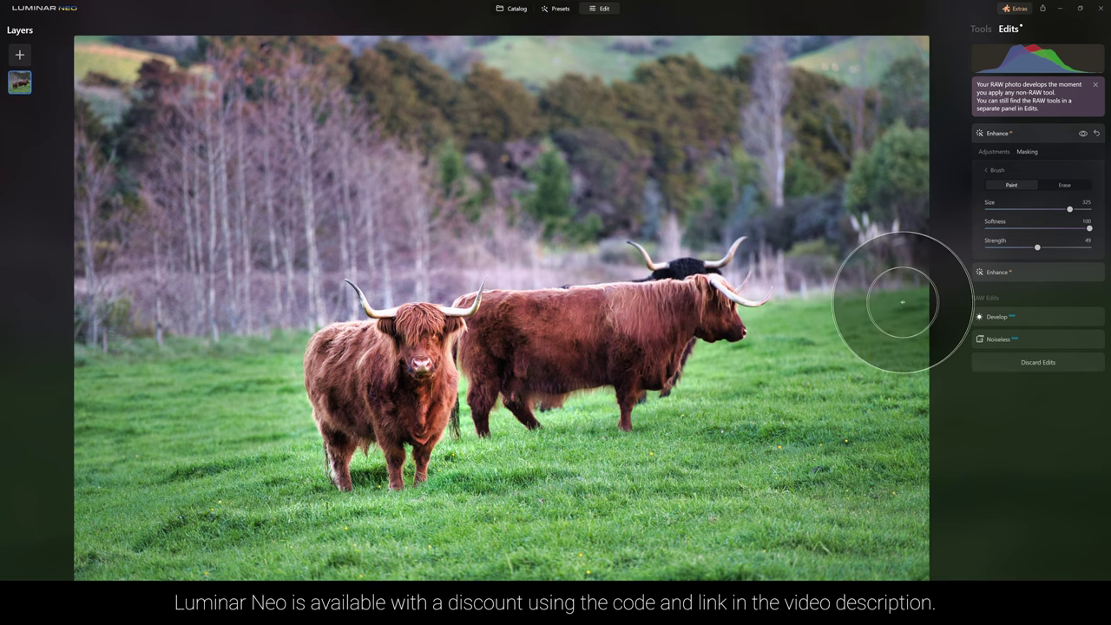
click(1084, 133)
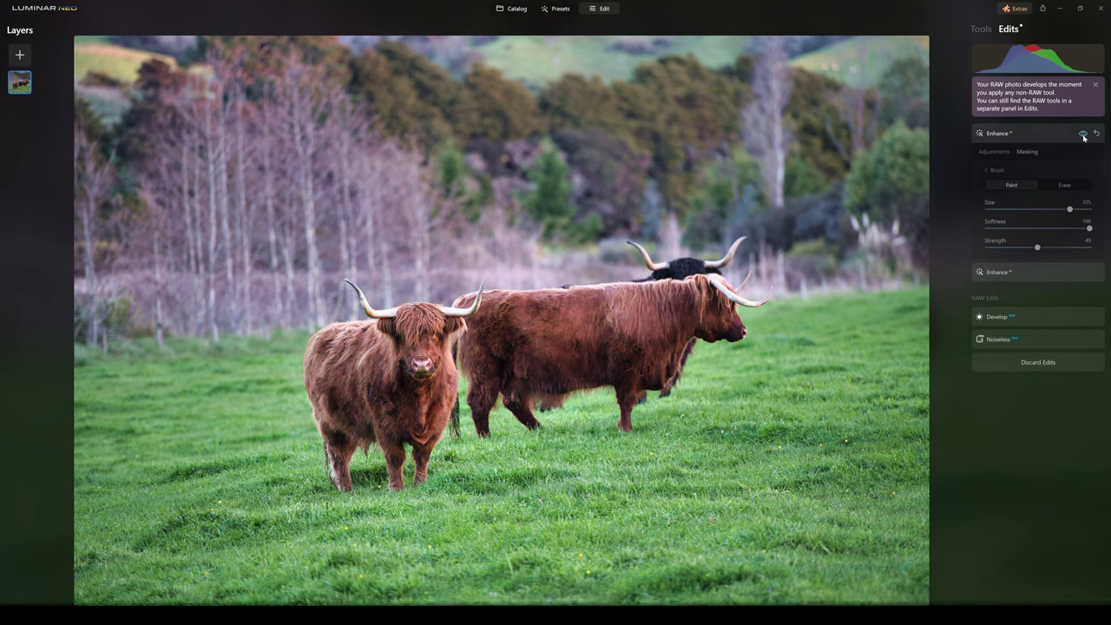
click(1084, 134)
click(1083, 133)
click(1083, 134)
Build up the mask over the front and rear cows with the strength 49 brush, and toggle the edit to check it
mouse_move(456, 382)
mouse_down()
mouse_move(394, 351)
mouse_move(385, 397)
mouse_up()
drag(587, 317, 720, 310)
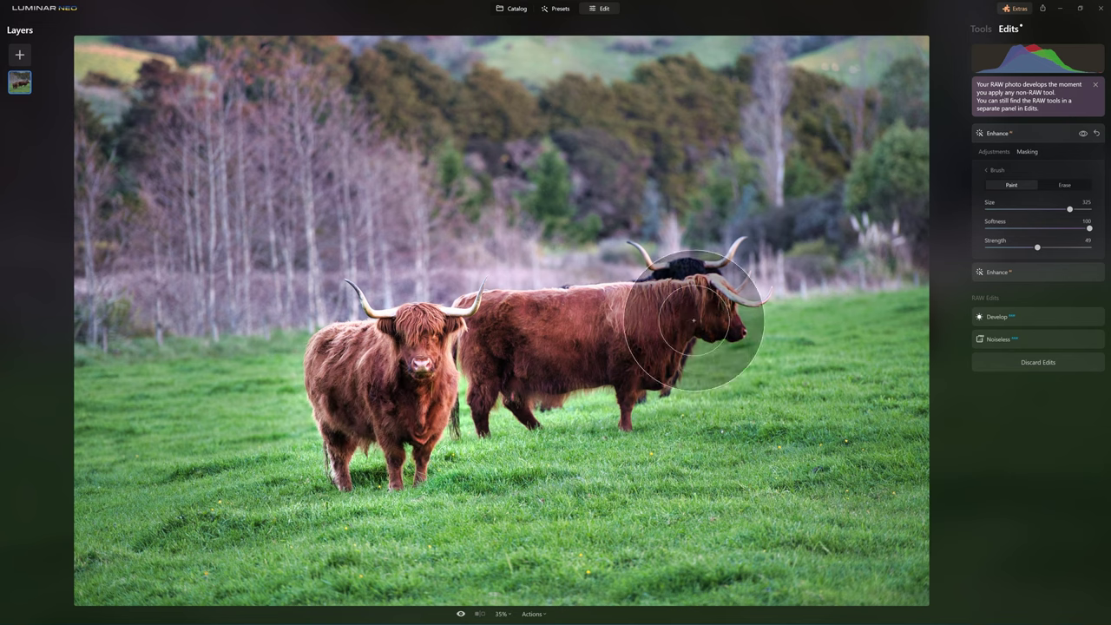
click(1083, 133)
click(1083, 134)
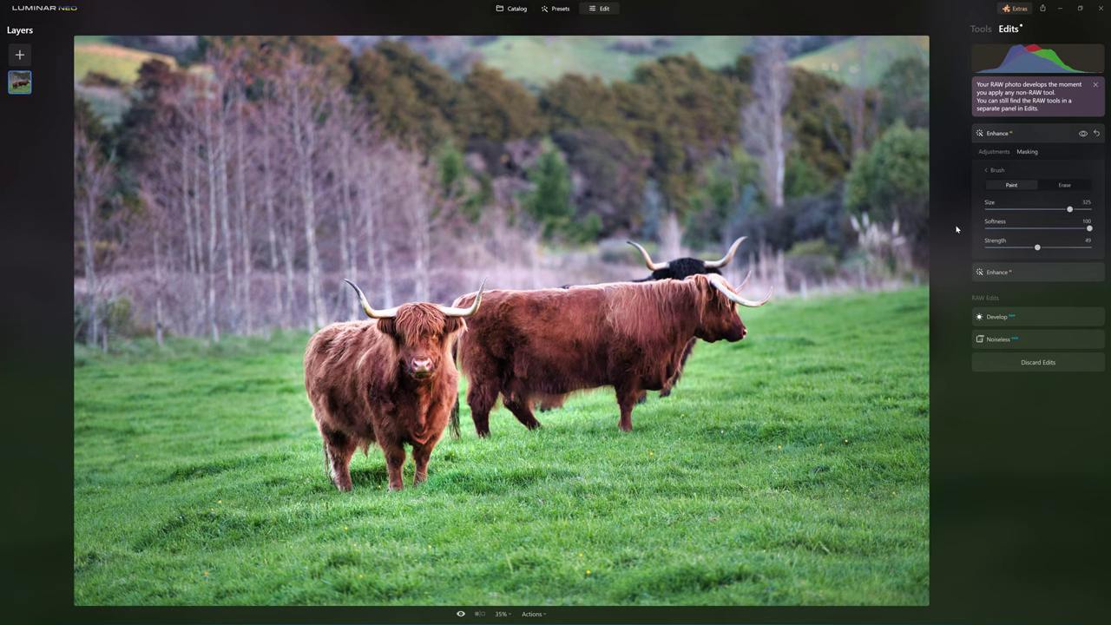
Return to the catalog and open the photo of the girl on a bicycle in a pink helmet for editing
key(g)
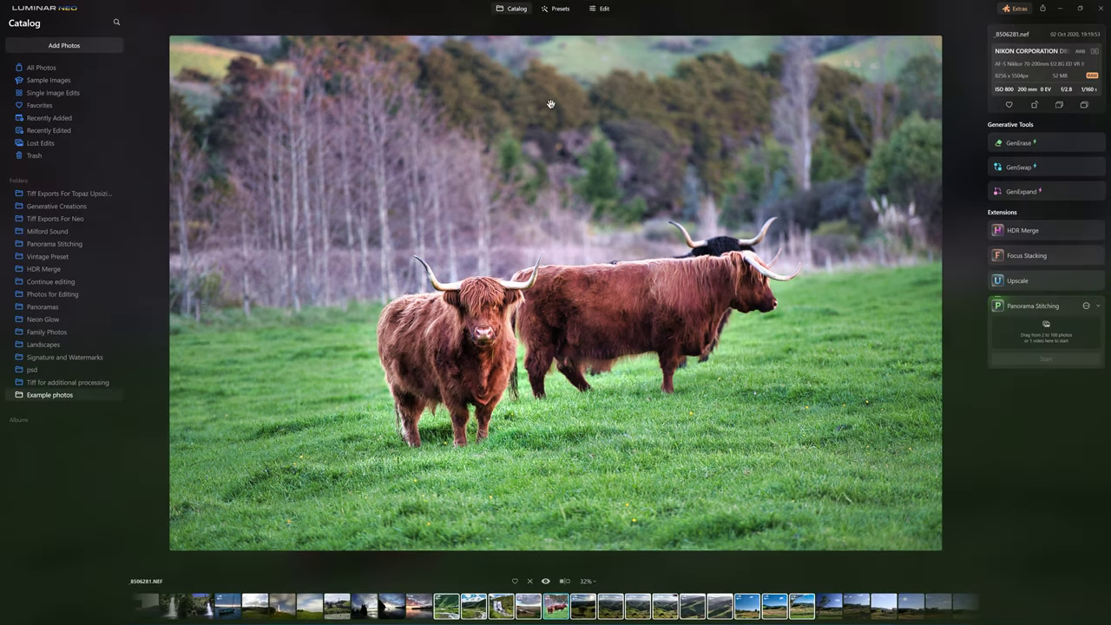
click(513, 8)
scroll(723, 306, up, 8)
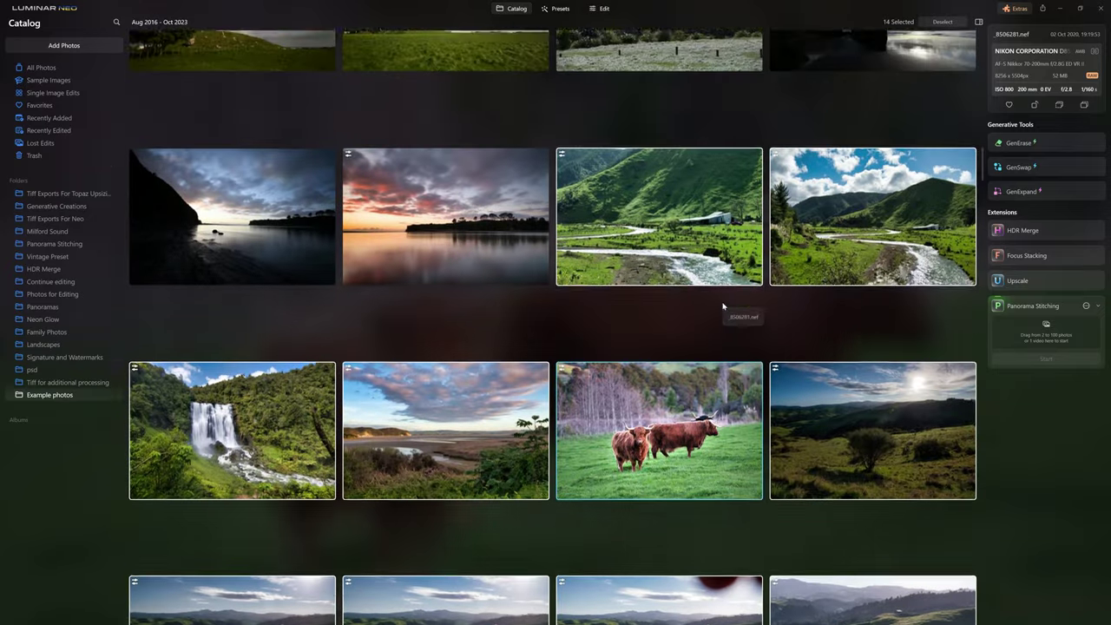
scroll(723, 307, up, 10)
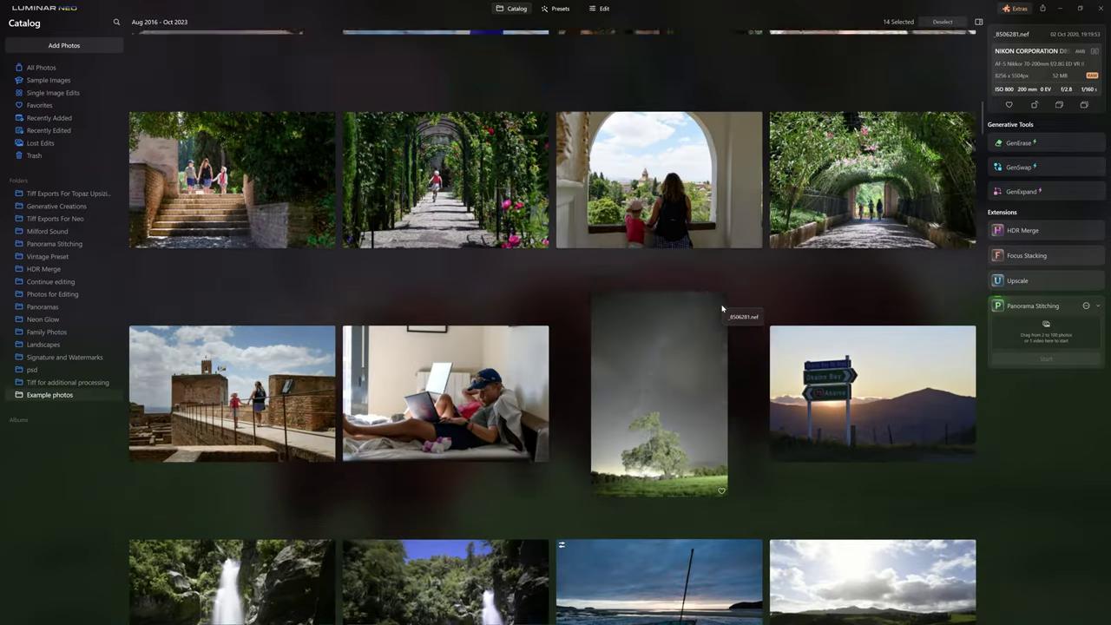
scroll(706, 304, up, 3)
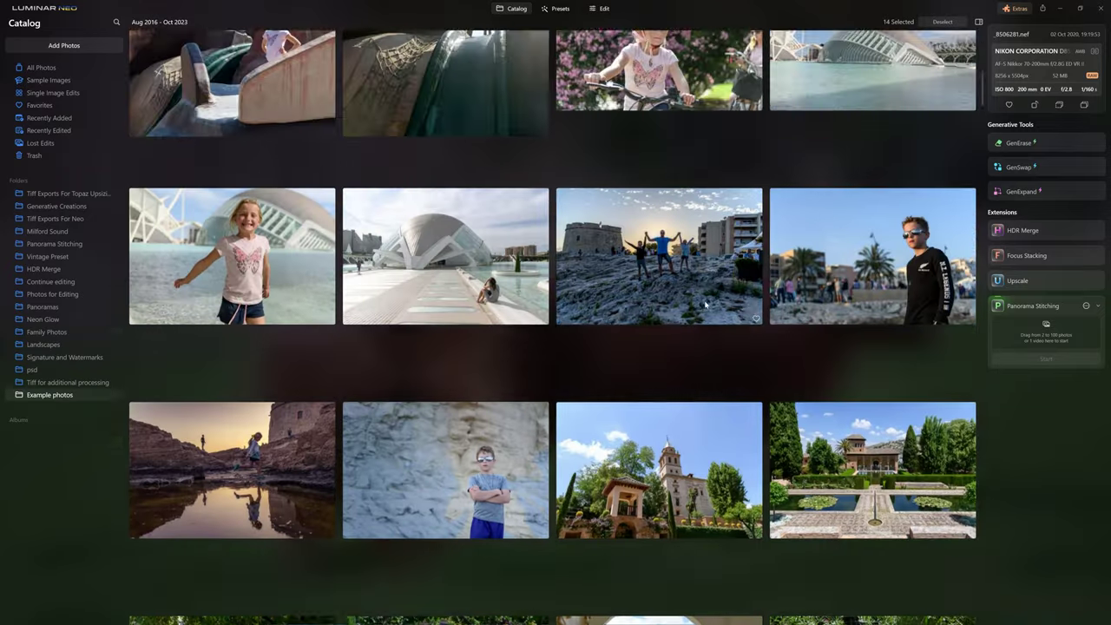
double_click(698, 146)
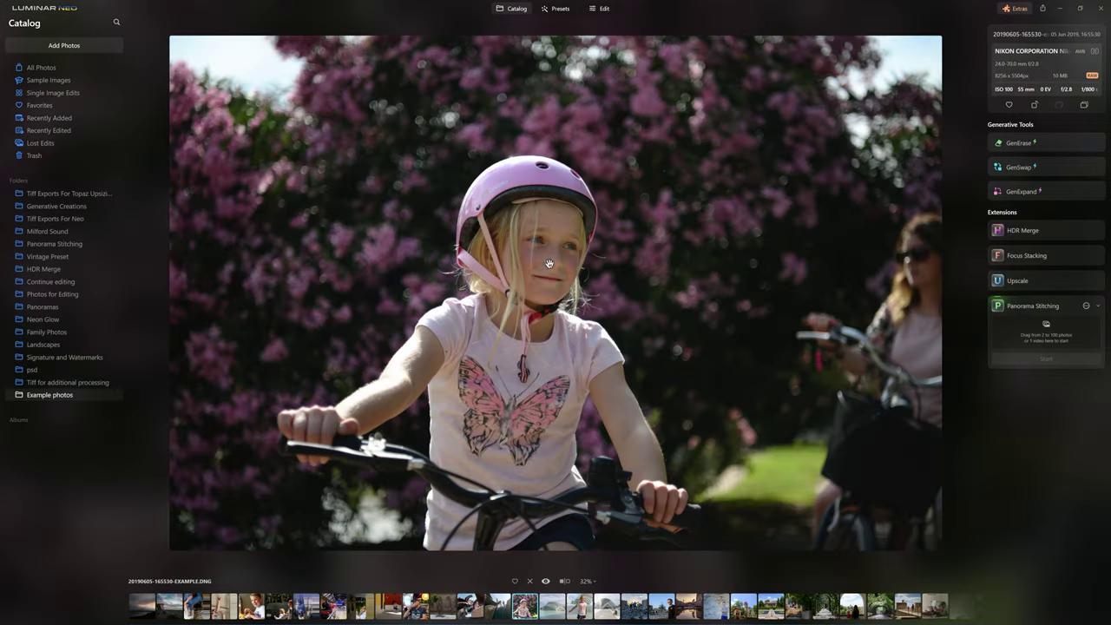
click(605, 9)
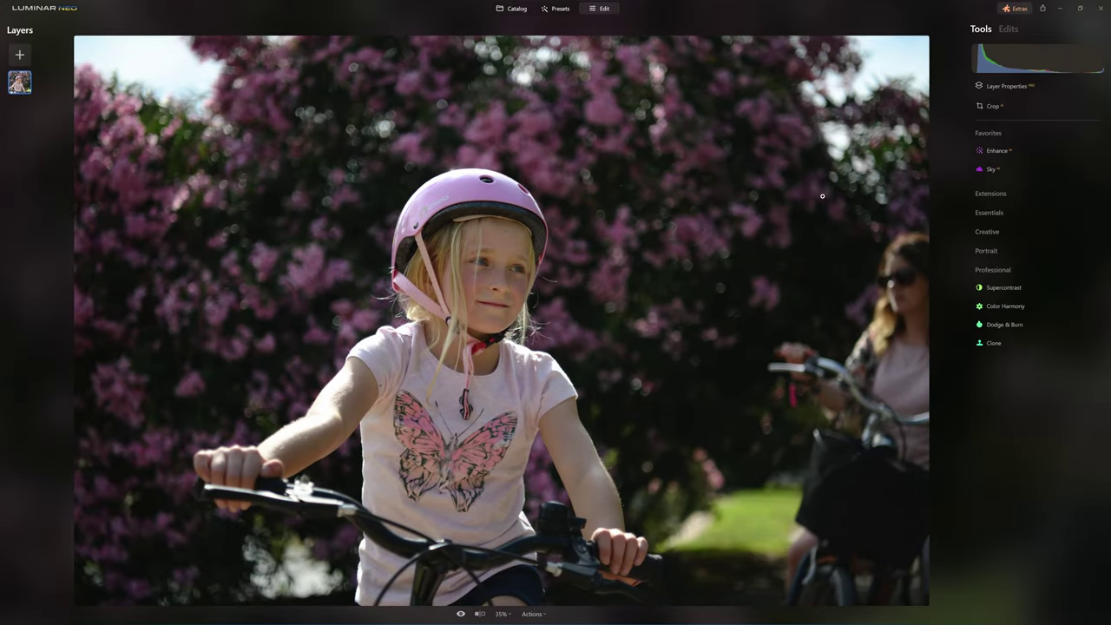
Apply Enhance to the bicycle photo with Accent at 100, and hide the edit to compare with the original
click(991, 151)
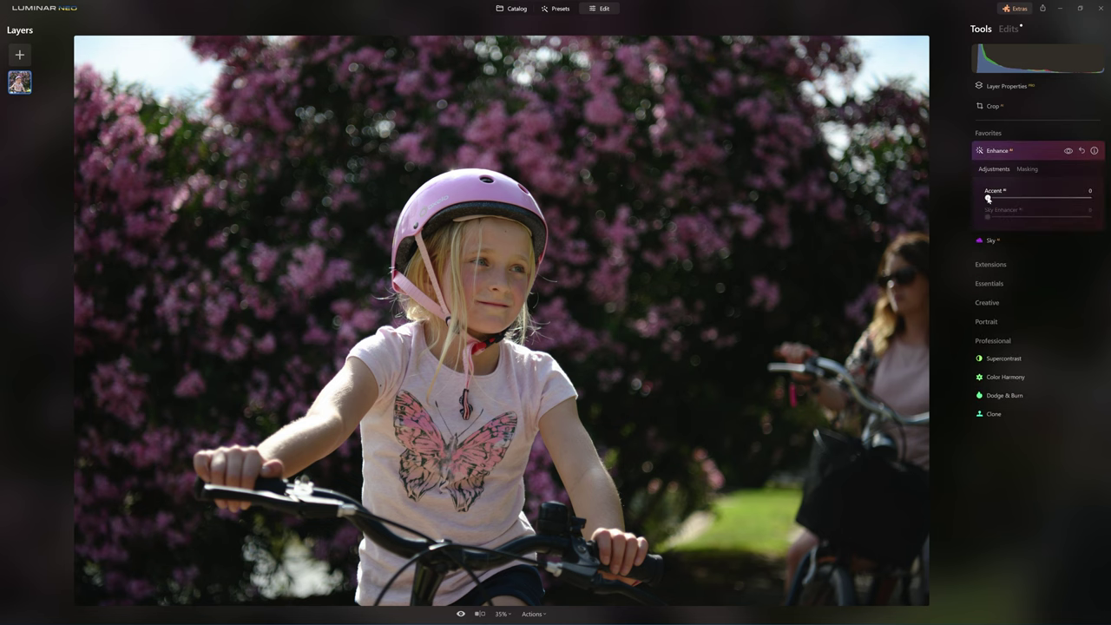
drag(989, 198, 1088, 197)
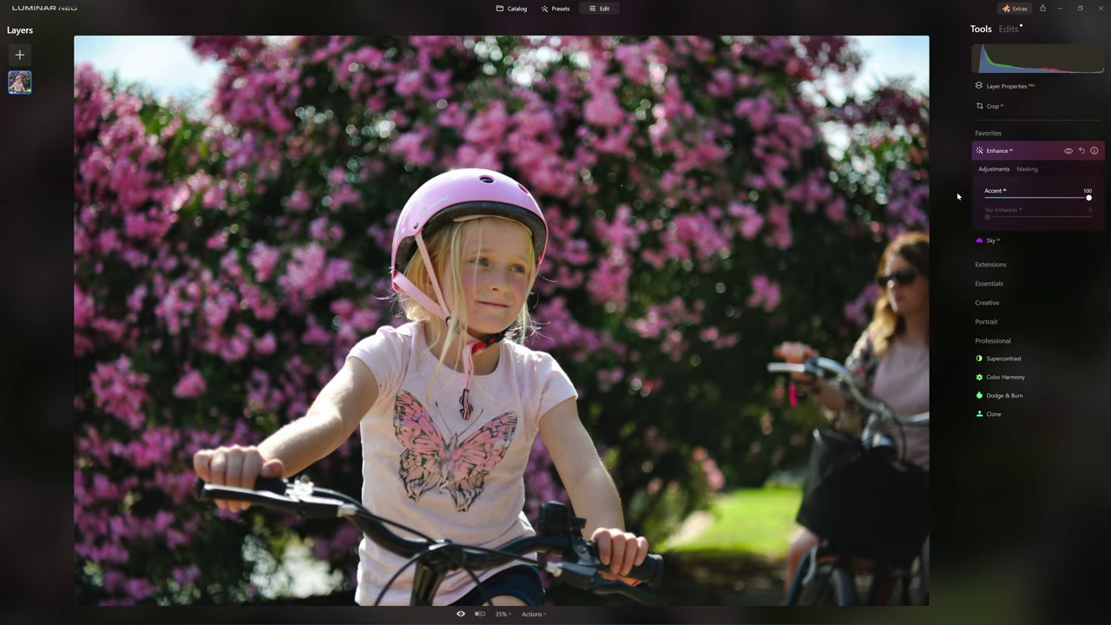
click(1068, 152)
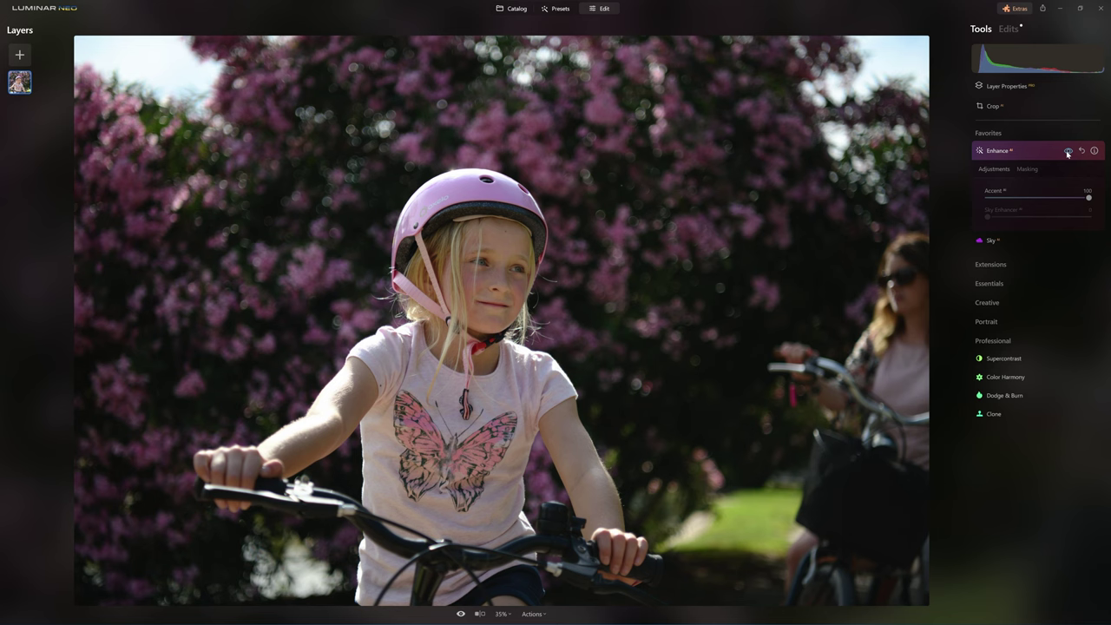
Toggle the Enhance edit off and on repeatedly to compare the bicycle photo with its original
click(1068, 151)
click(1068, 152)
click(1068, 152)
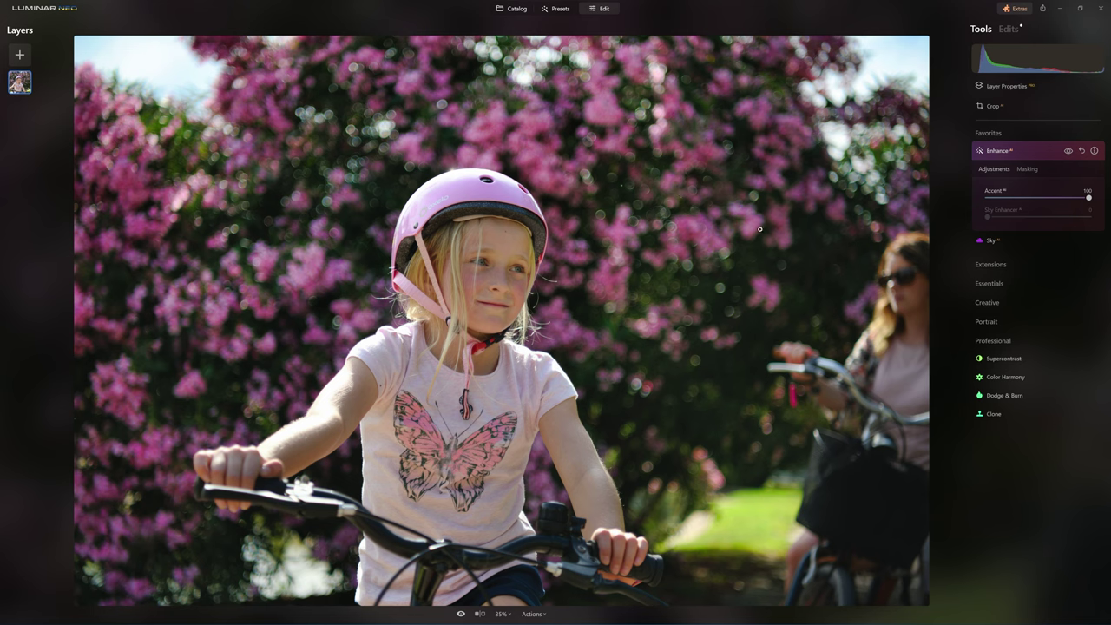
click(1067, 151)
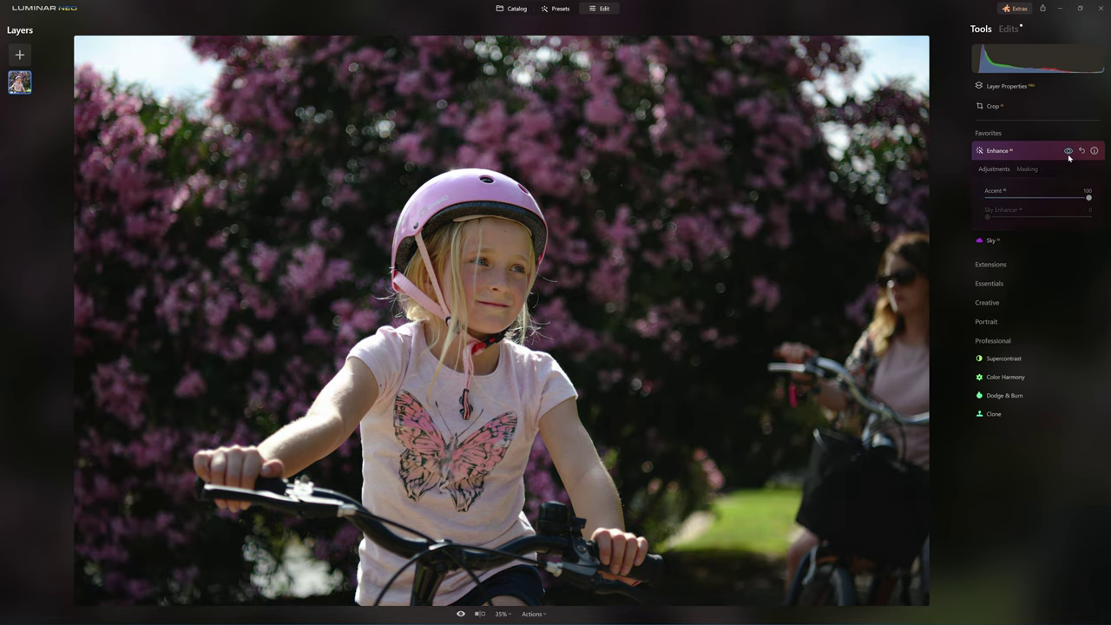
click(1068, 151)
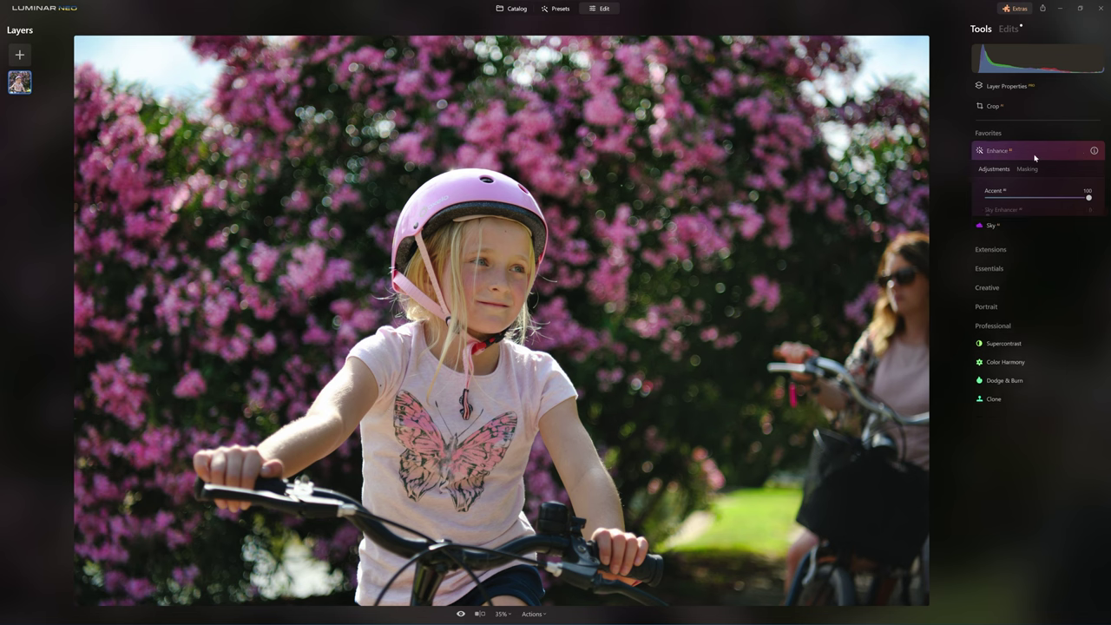
Finish the first Enhance edit, start a second one with Accent at 100, and toggle it to compare
click(1002, 151)
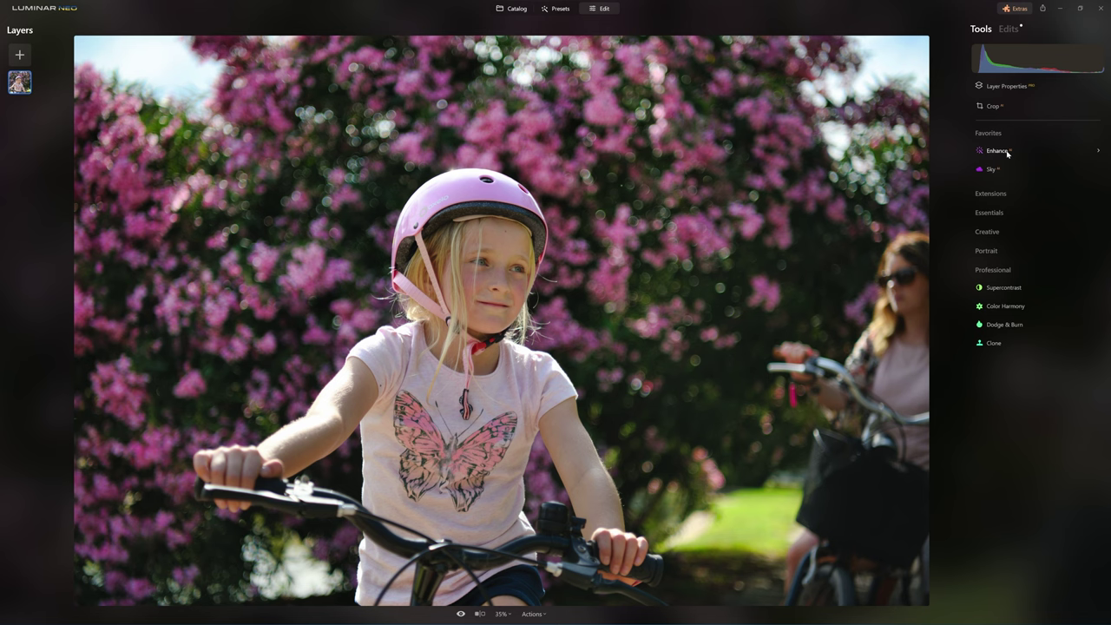
click(1003, 151)
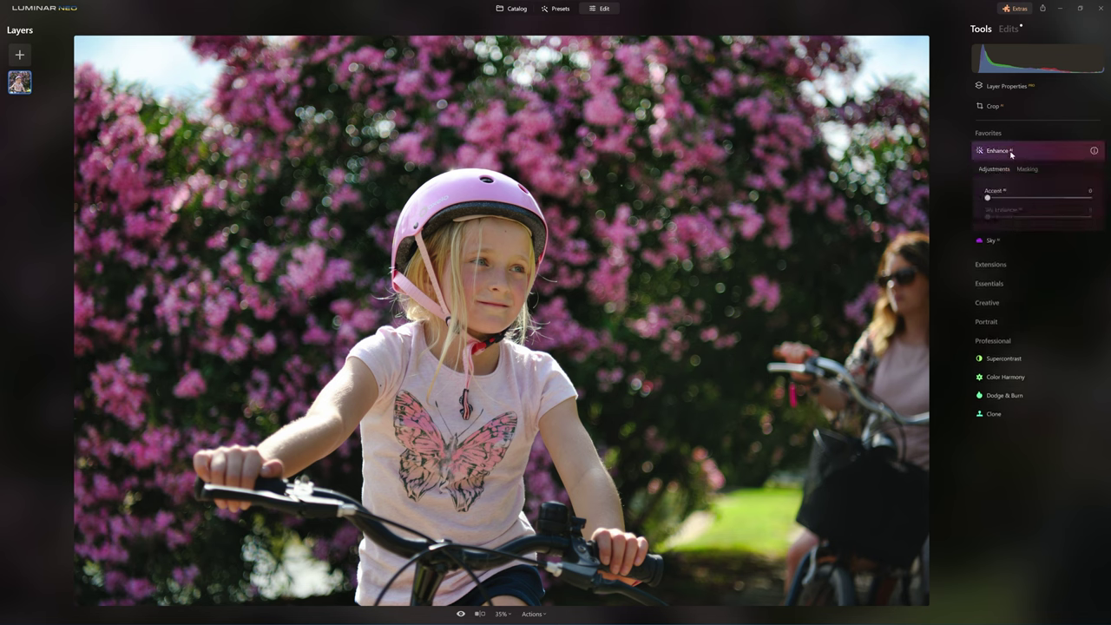
drag(987, 198, 1088, 198)
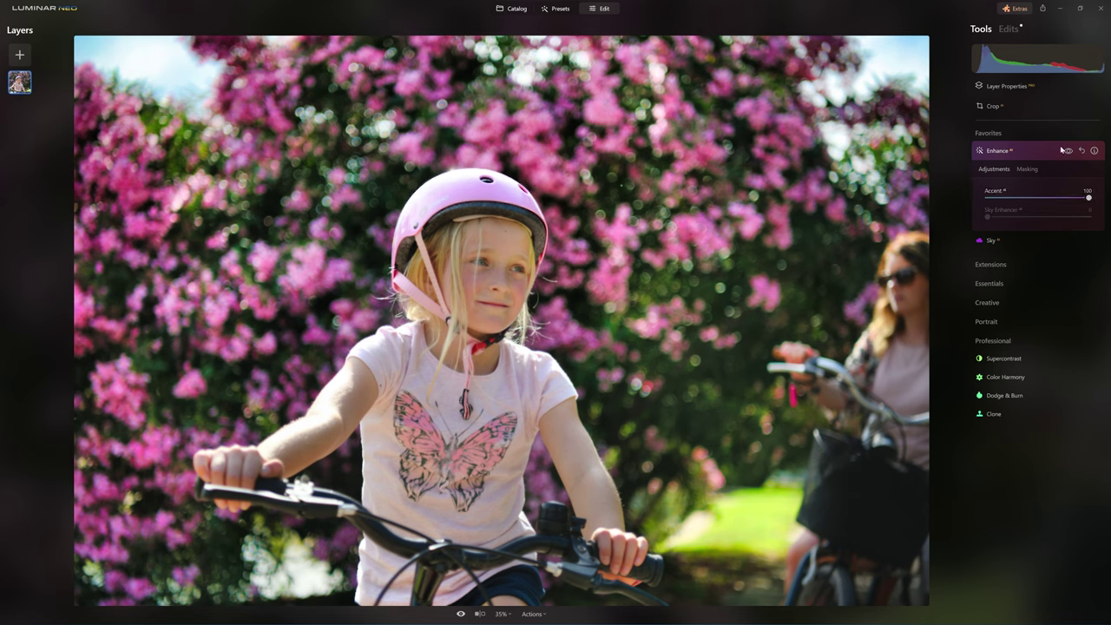
click(1069, 151)
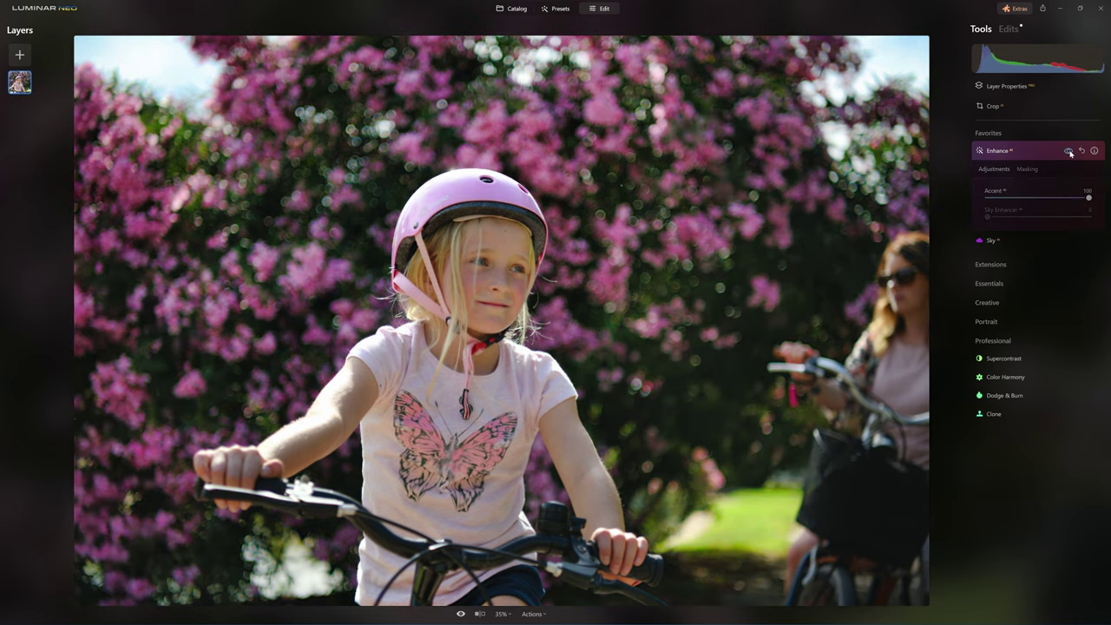
click(1070, 151)
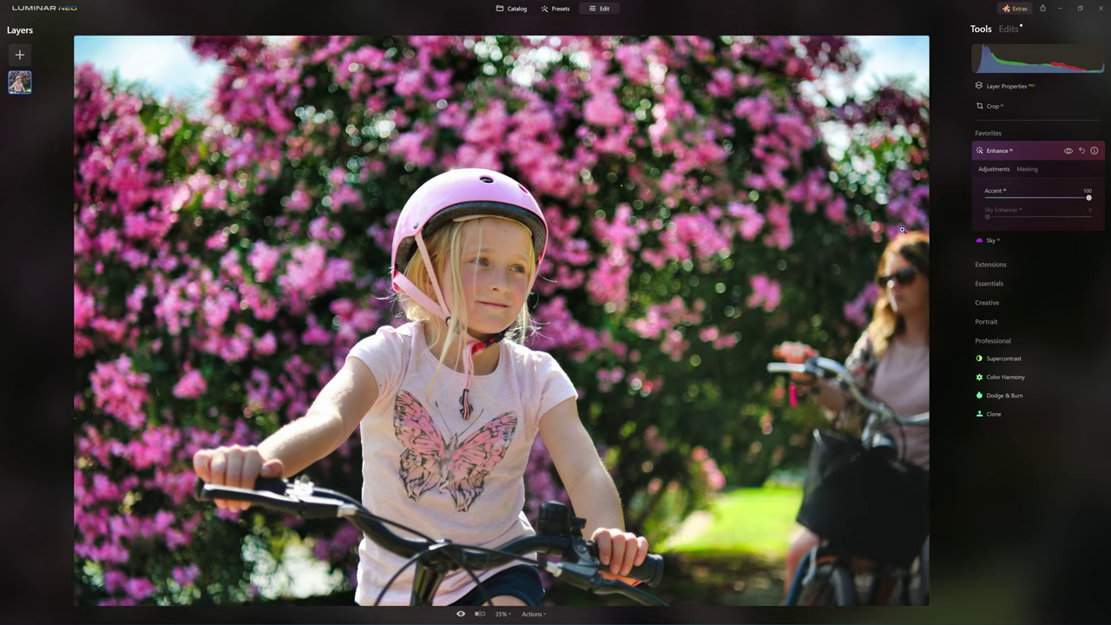
Restrict the second Enhance edit to the girl using the Human area of the AI mask
click(1029, 170)
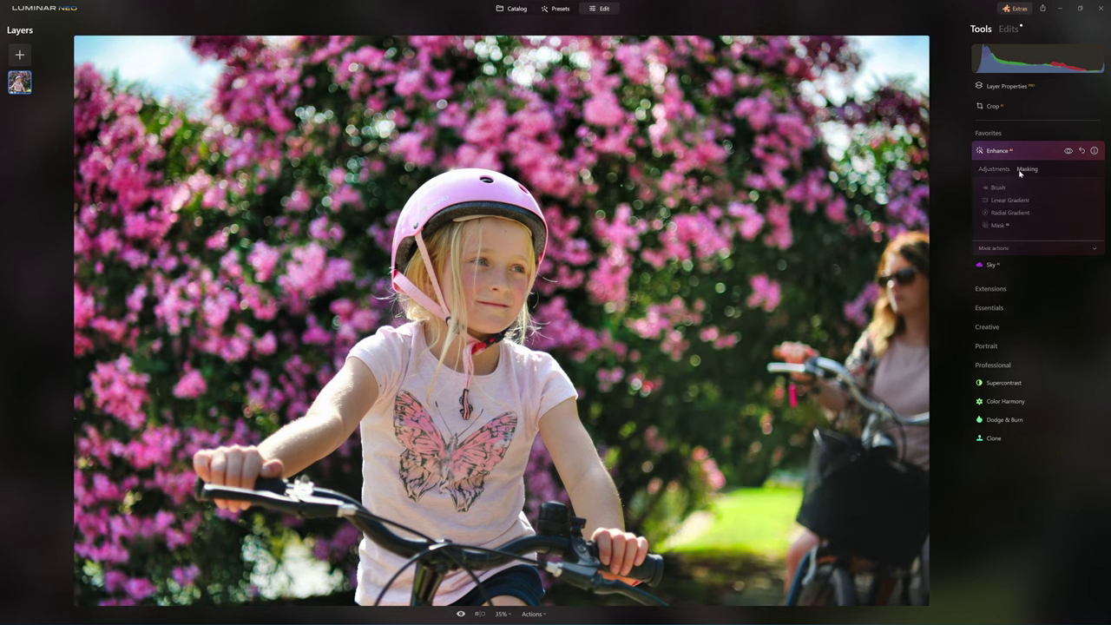
click(1000, 187)
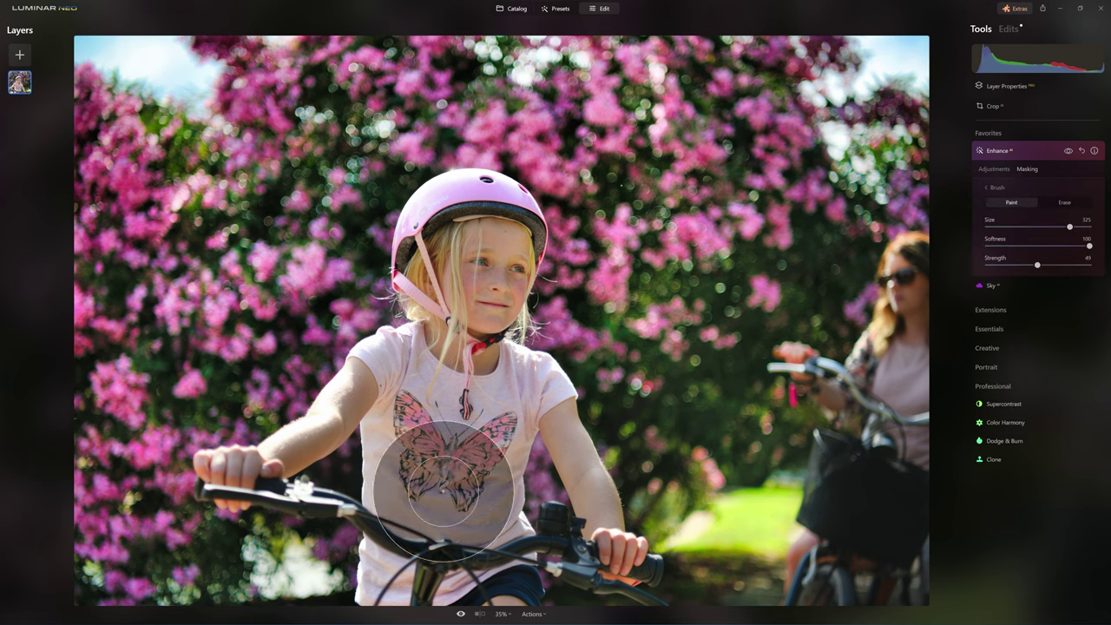
click(998, 189)
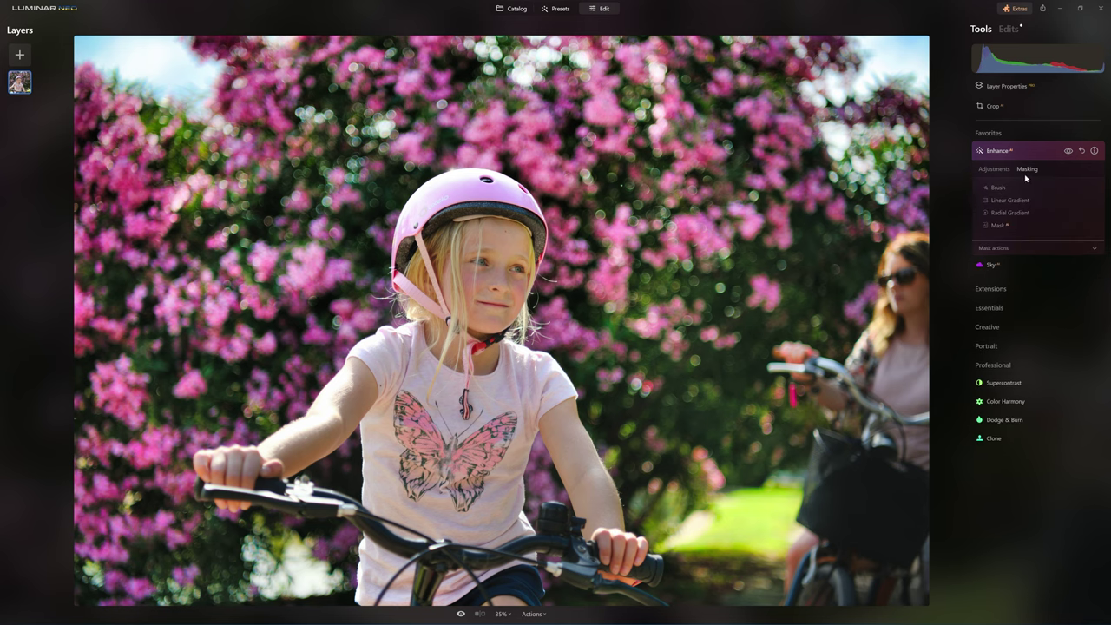
click(1000, 225)
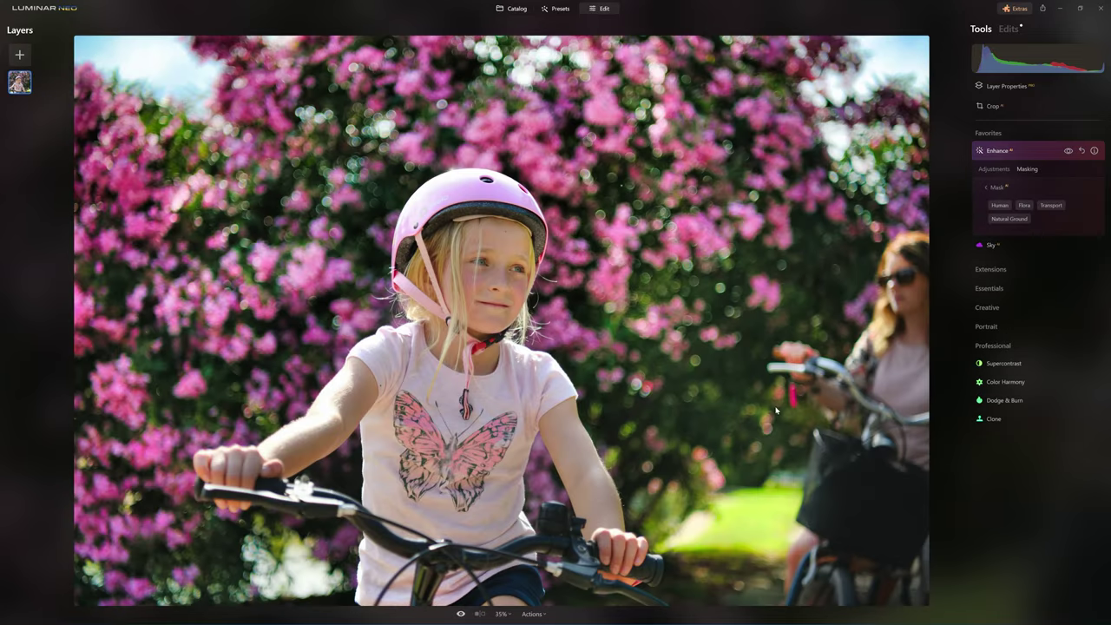
click(1001, 207)
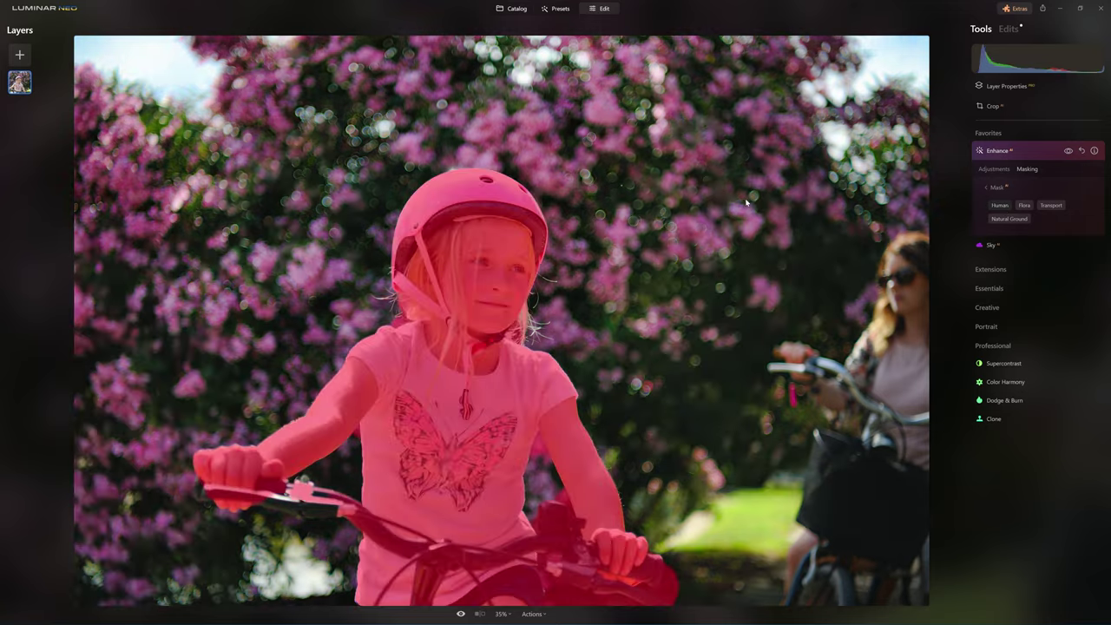
Examine the human mask's edges around the girl's face and body up close, and close the masked Enhance edit
scroll(521, 285, up, 5)
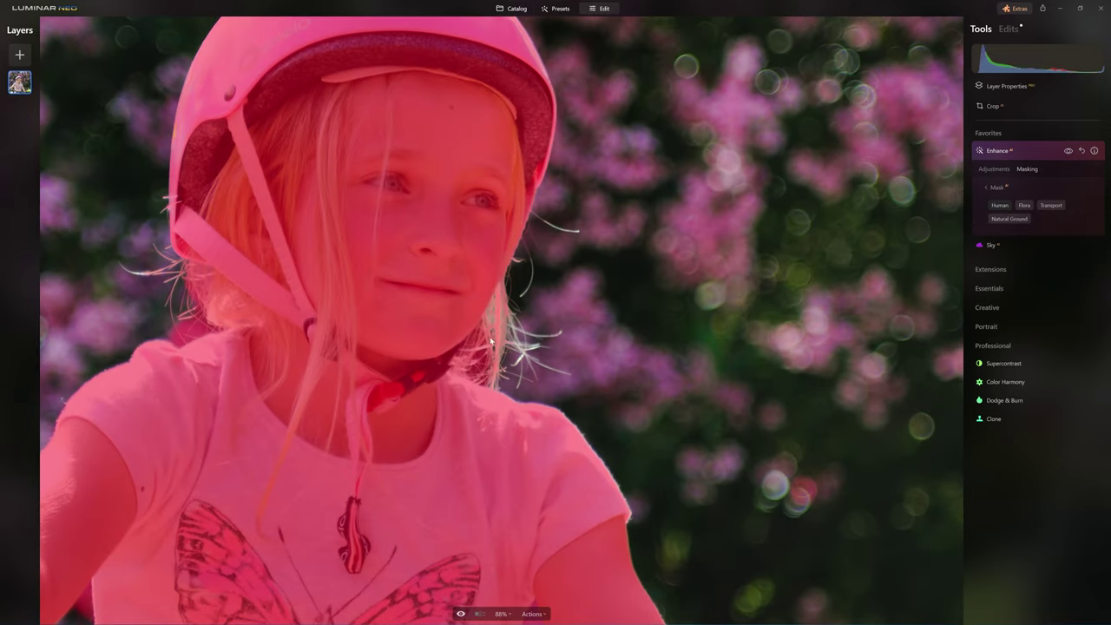
scroll(484, 377, down, 2)
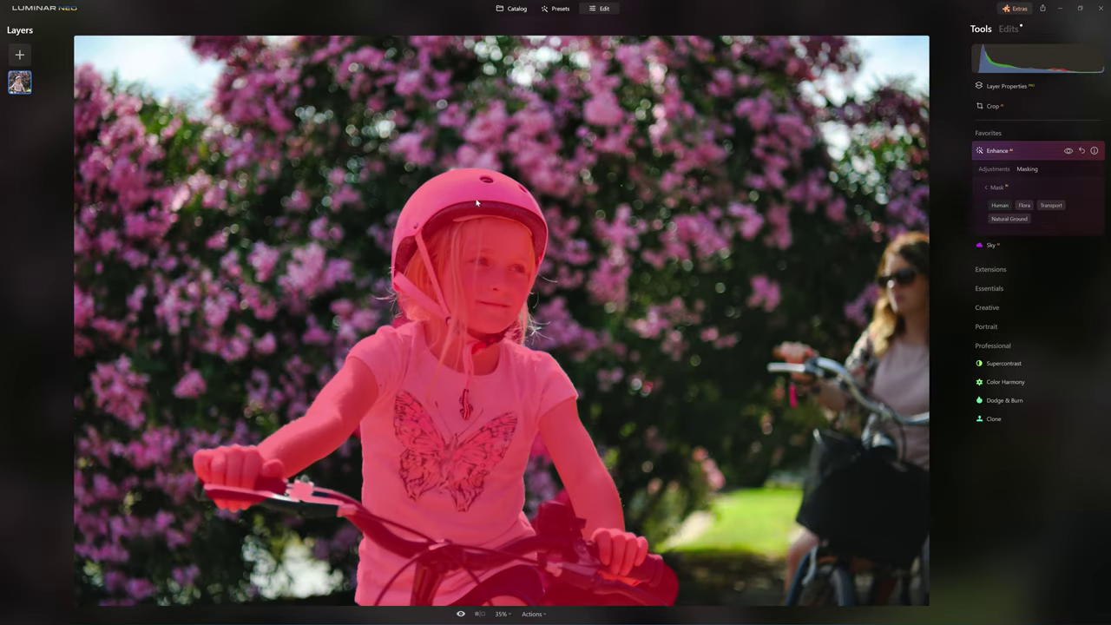
scroll(322, 422, up, 2)
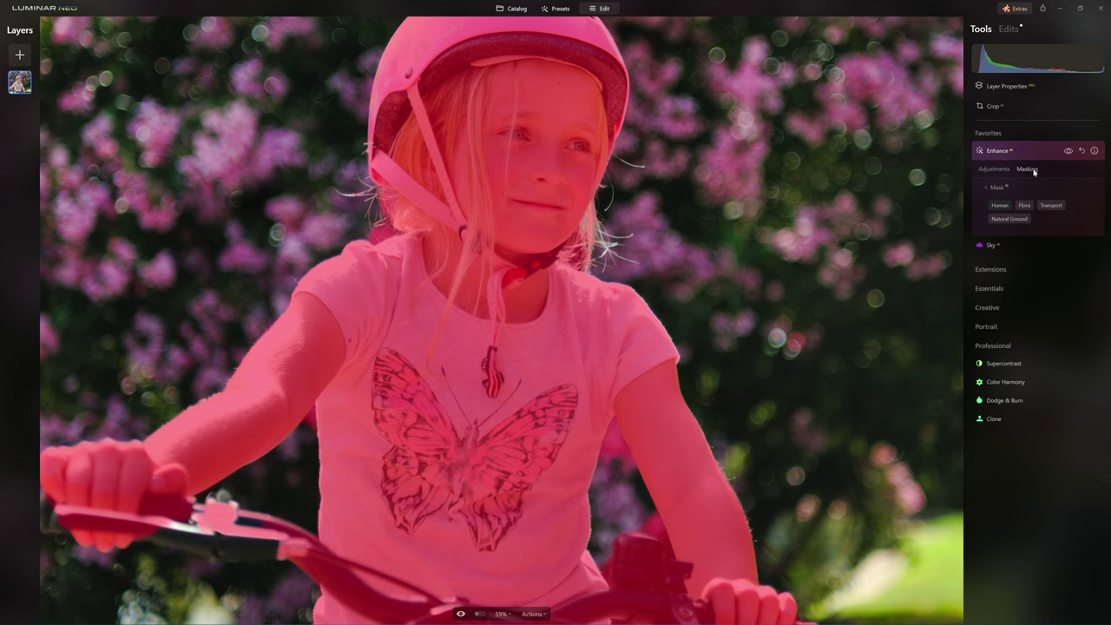
click(999, 204)
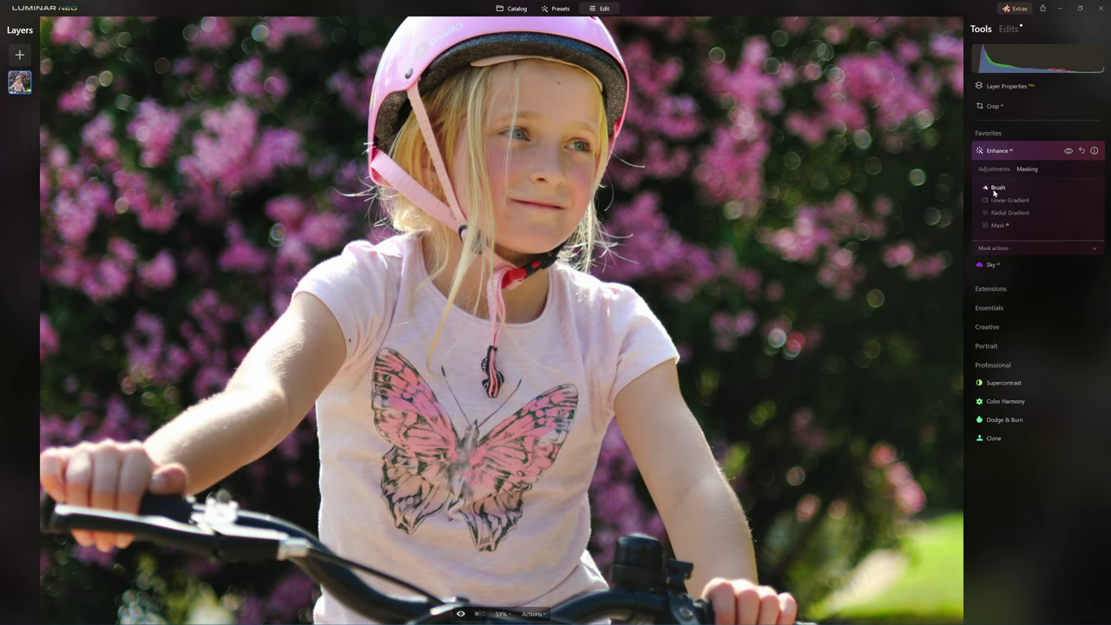
click(1017, 152)
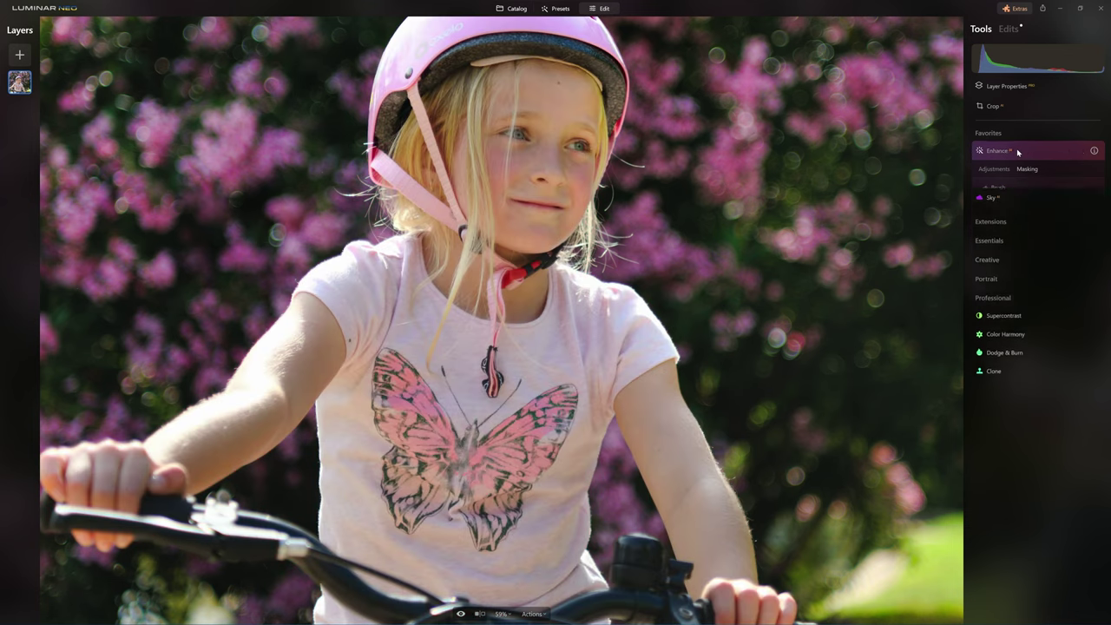
scroll(908, 132, down, 4)
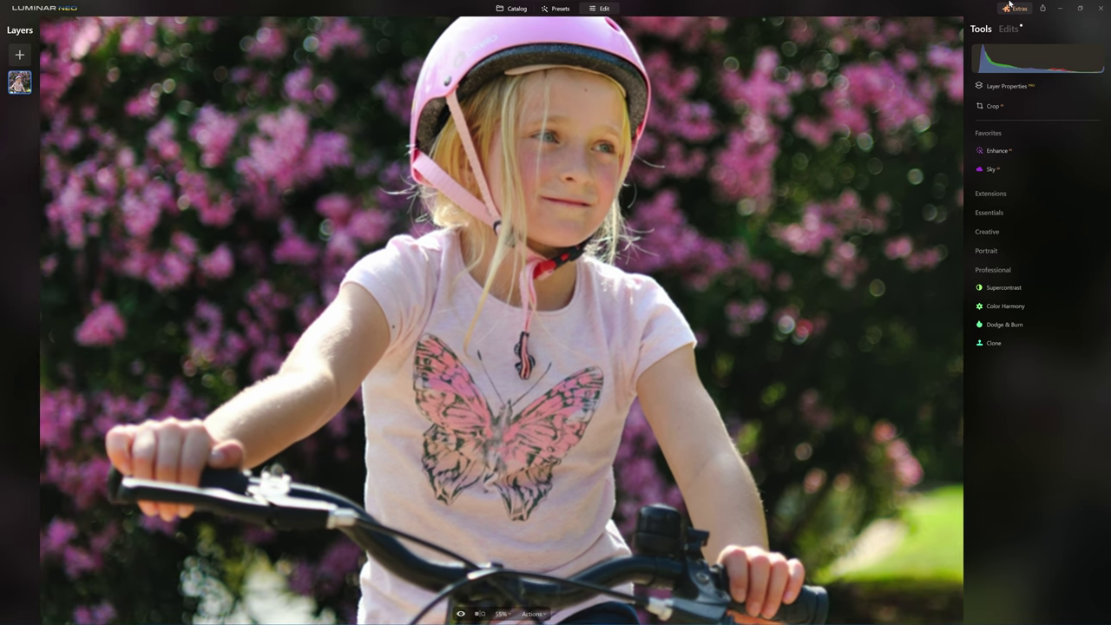
scroll(438, 262, up, 2)
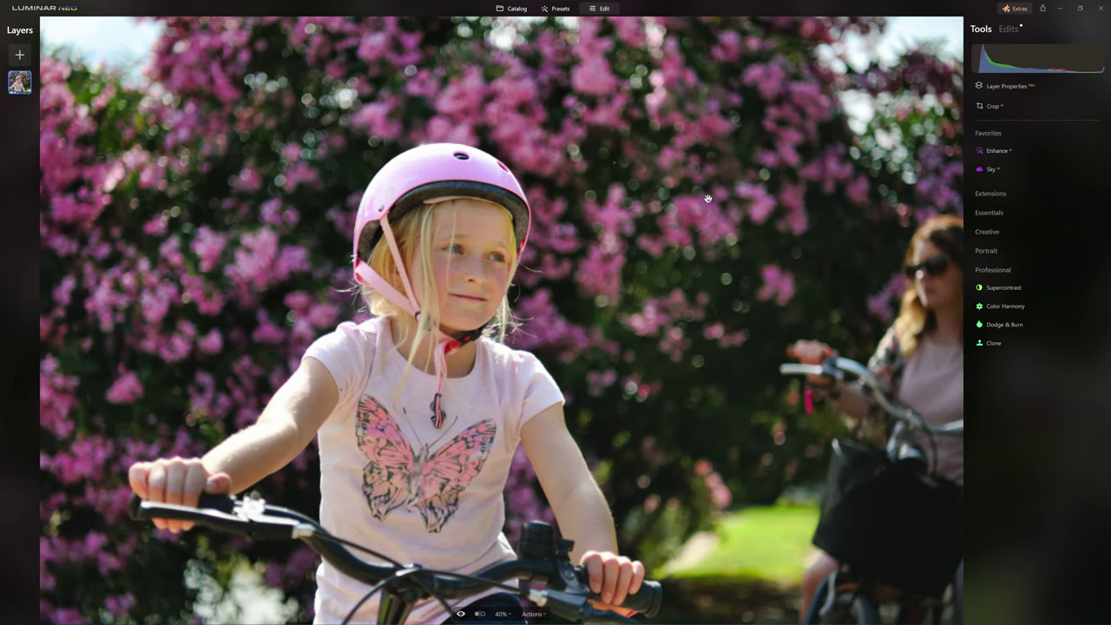
scroll(438, 263, down, 1)
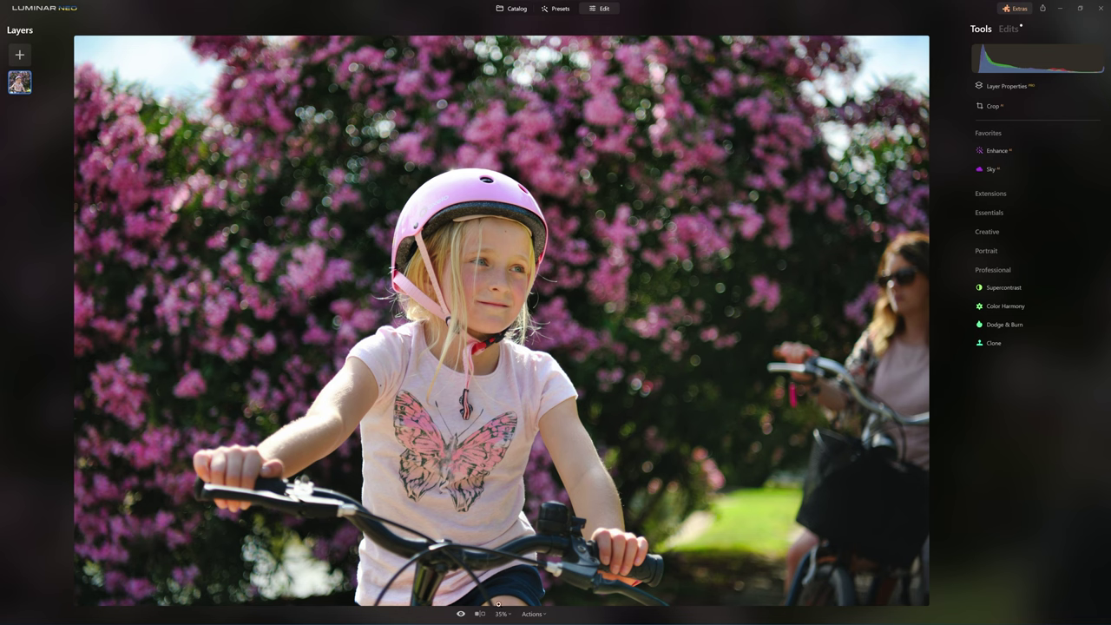
click(501, 614)
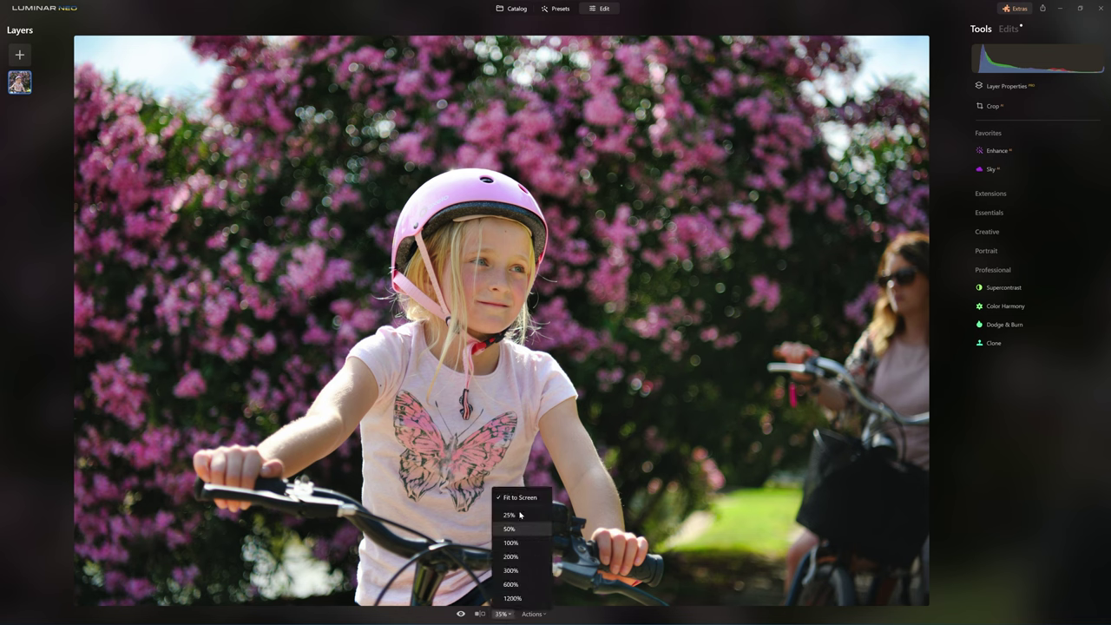
click(490, 390)
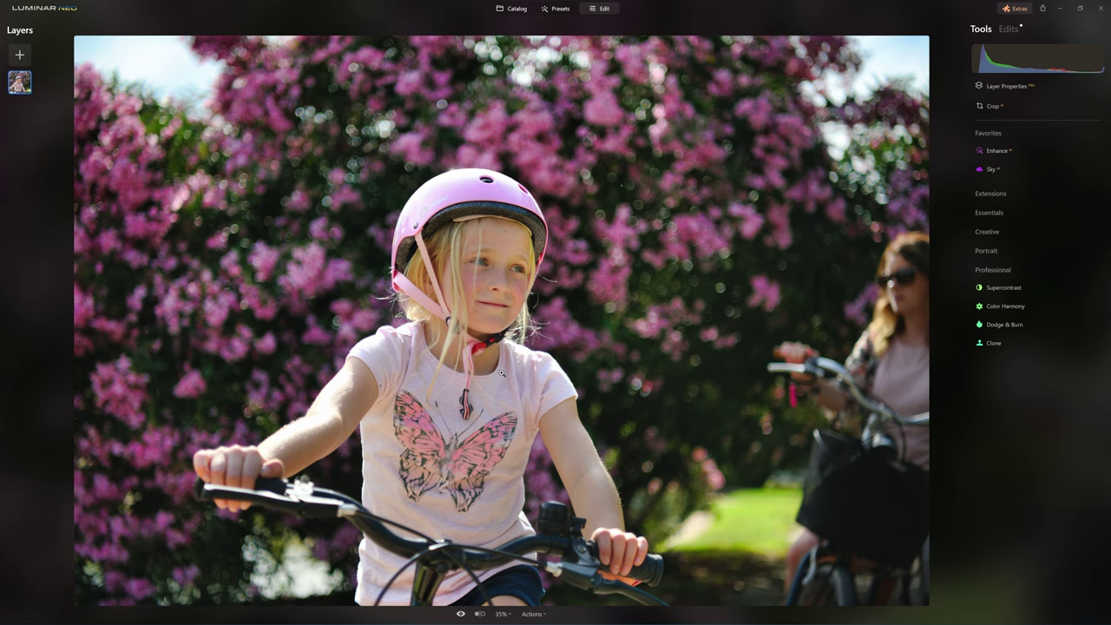
Open the list of applied edits, expand the lower Enhance entry, and toggle it to check its effect
click(1008, 29)
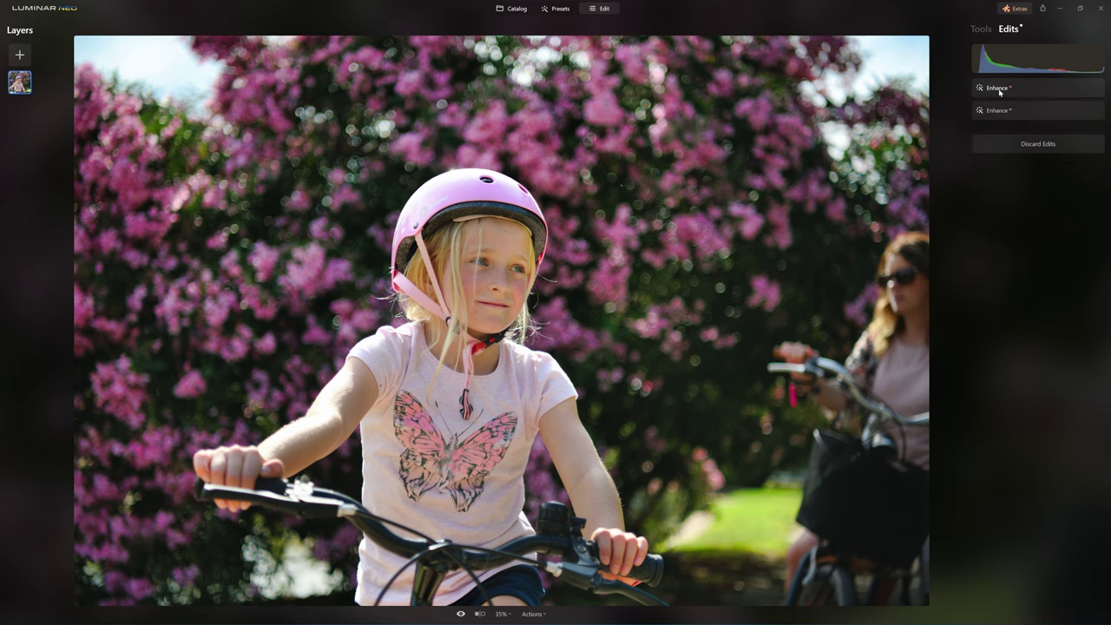
click(1017, 112)
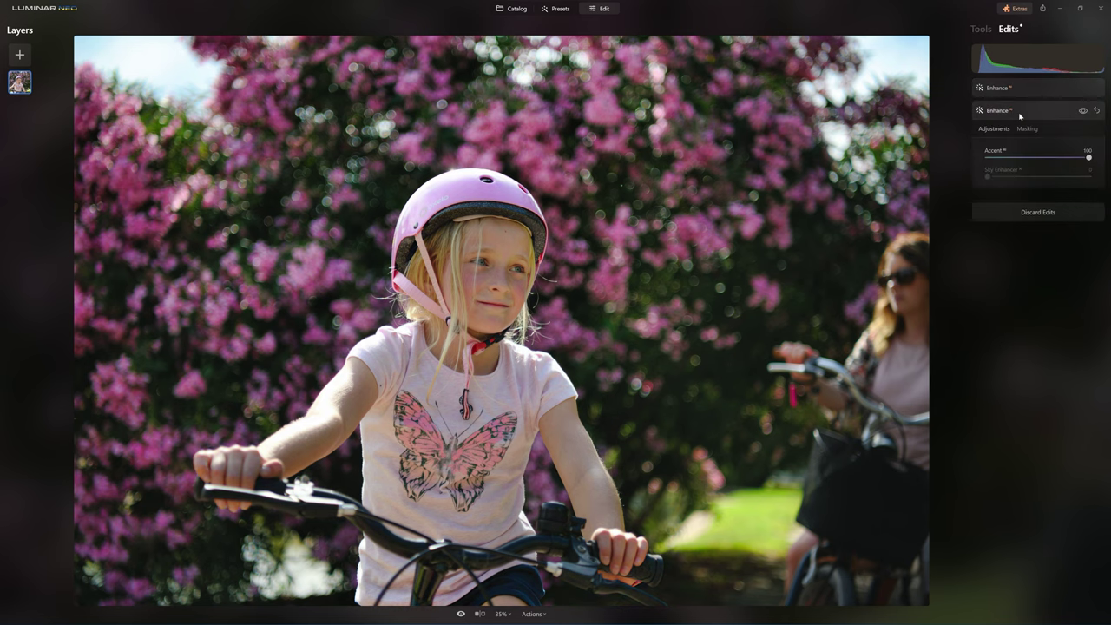
click(1083, 111)
click(1085, 111)
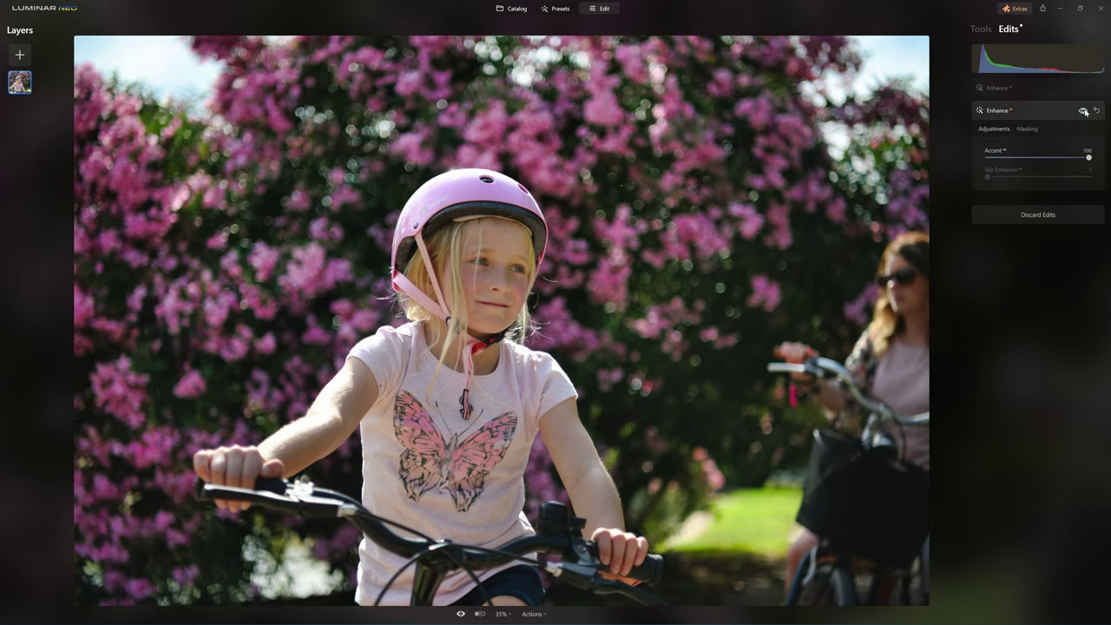
click(1083, 111)
click(1083, 111)
Expand the upper Enhance entry among the applied edits and toggle it repeatedly to check its effect on the girl
click(1049, 91)
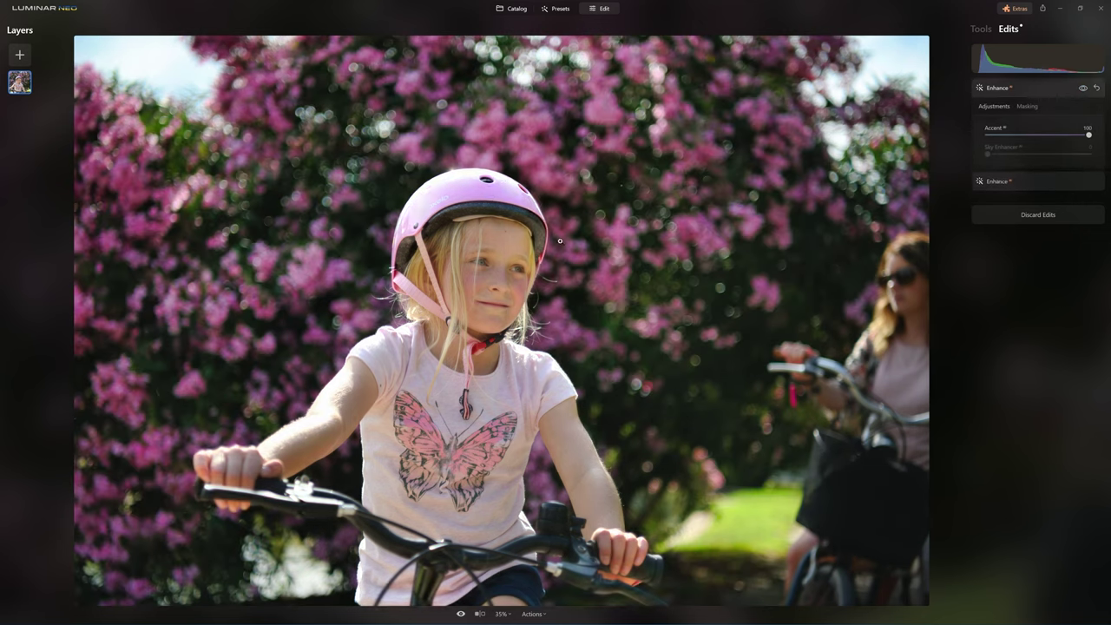
click(1084, 89)
click(1083, 88)
click(1083, 89)
click(1084, 88)
click(1083, 89)
click(1083, 89)
Compare the fully edited bicycle photo with the original by switching the before view on and off
key(backslash)
key(backslash)
key(backslash)
key(backslash)
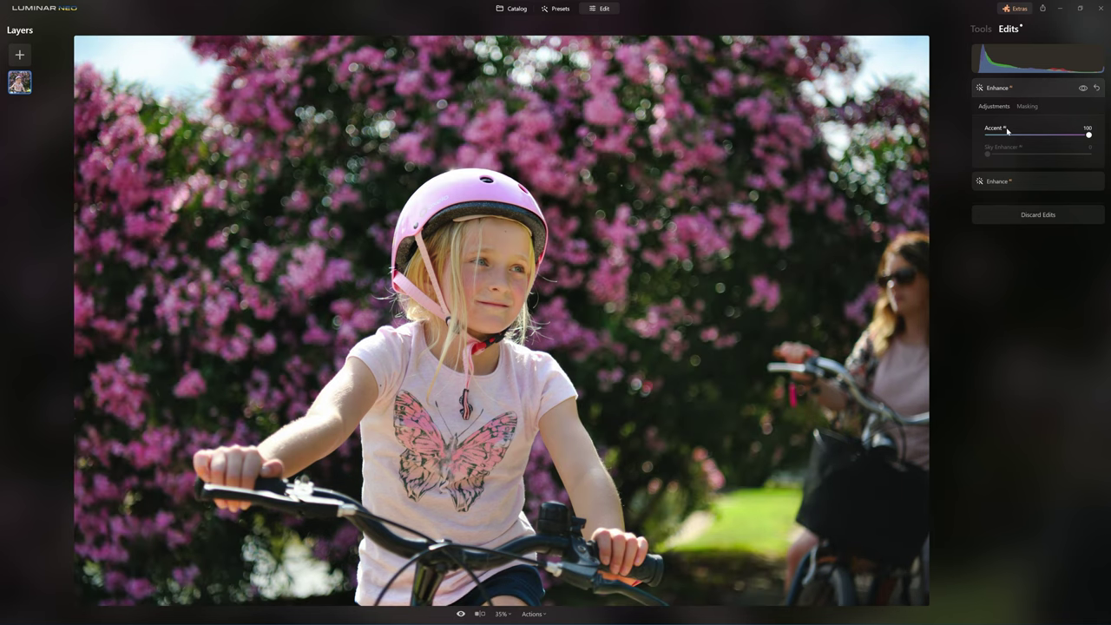